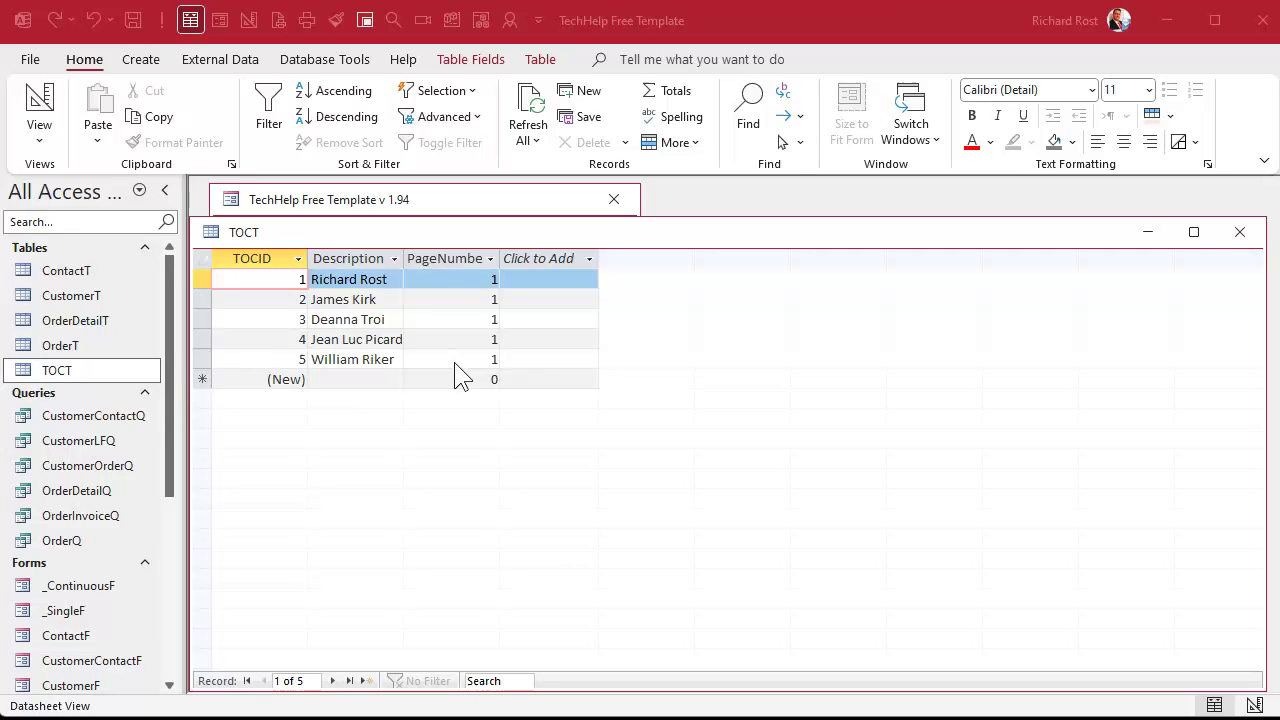
Close the TOCT table and scroll the navigation pane down to the Reports
{"action": "left_click", "coordinate": [1238, 238]}
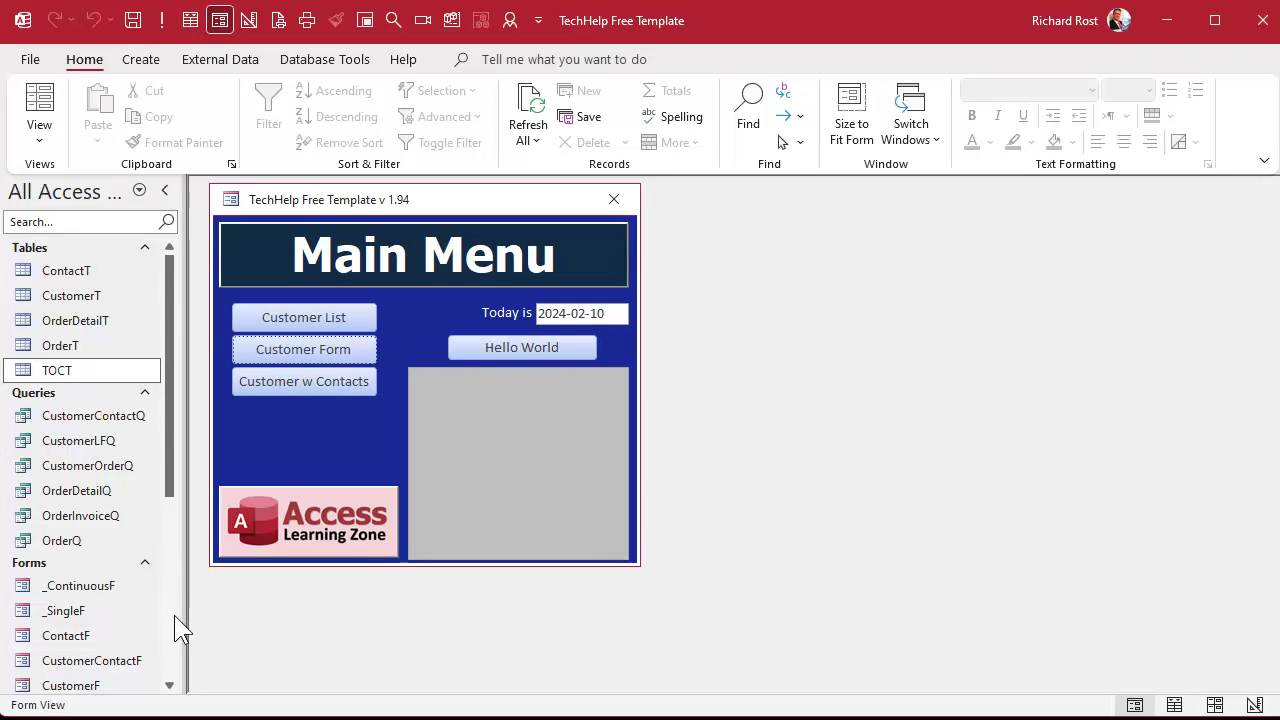
{"action": "scroll", "coordinate": [175, 615], "scroll_direction": "down", "scroll_amount": 5}
Open the CustomerContactR report in print preview and advance to page 2
{"action": "right_click", "coordinate": [86, 543]}
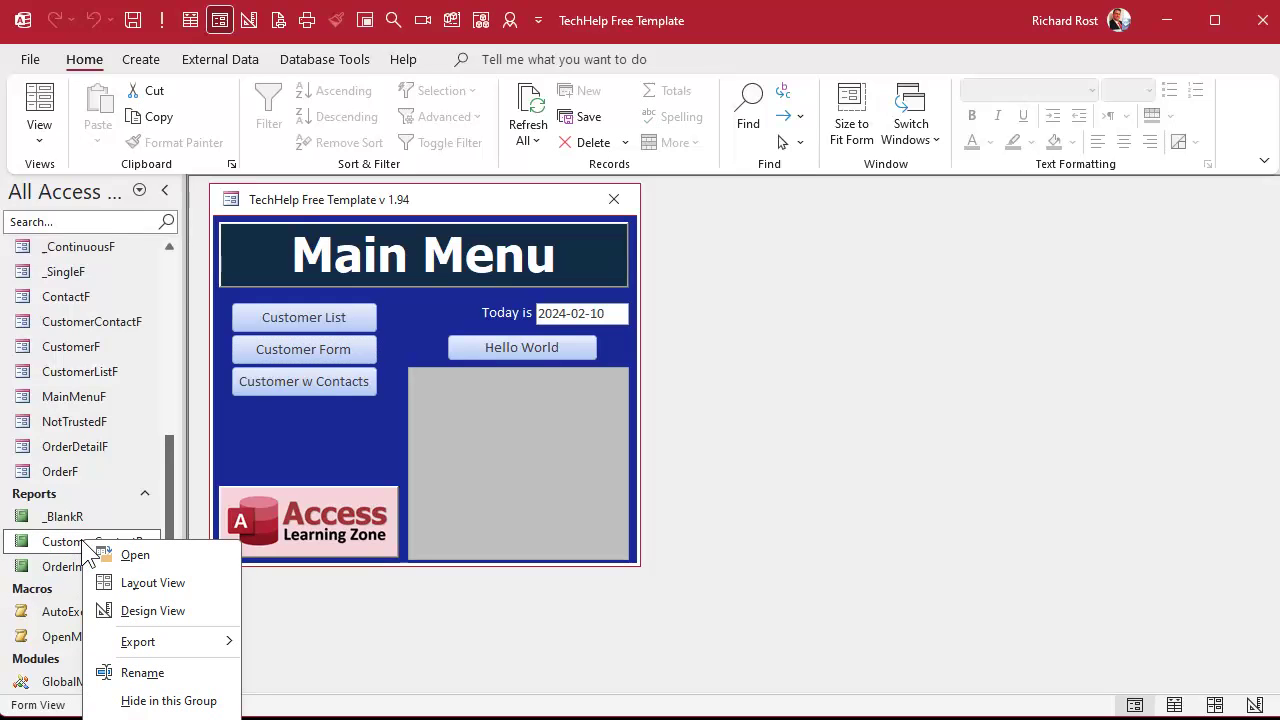
{"action": "left_click", "coordinate": [160, 718]}
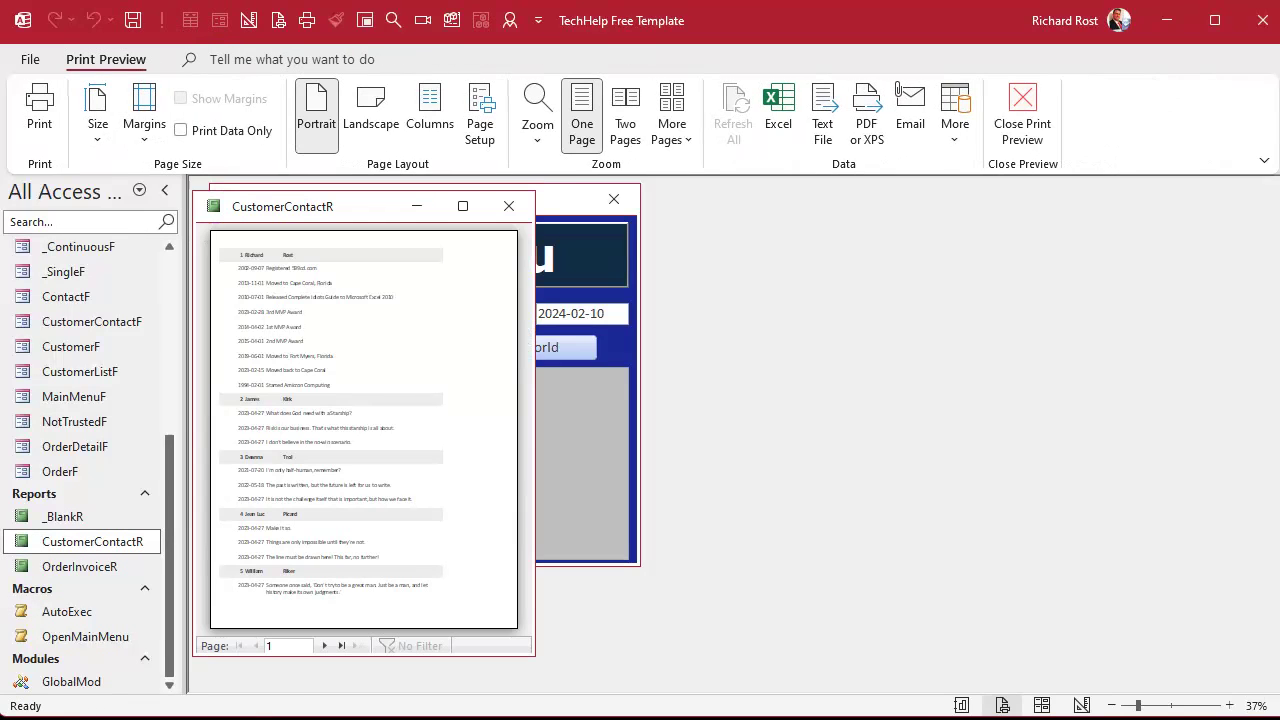
{"action": "left_click", "coordinate": [324, 646]}
{"action": "left_click", "coordinate": [171, 302]}
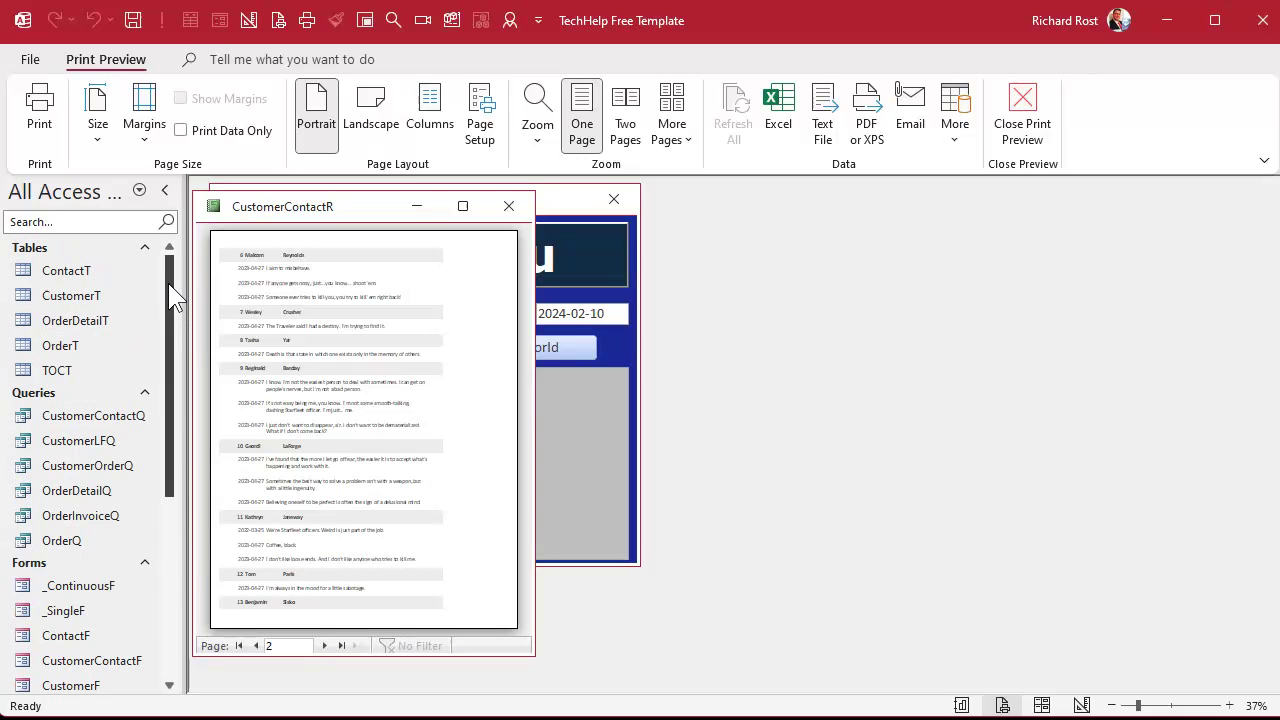
Inspect the 18 TOCT entries and their page numbers, then close TOCT and the report preview
{"action": "double_click", "coordinate": [81, 371]}
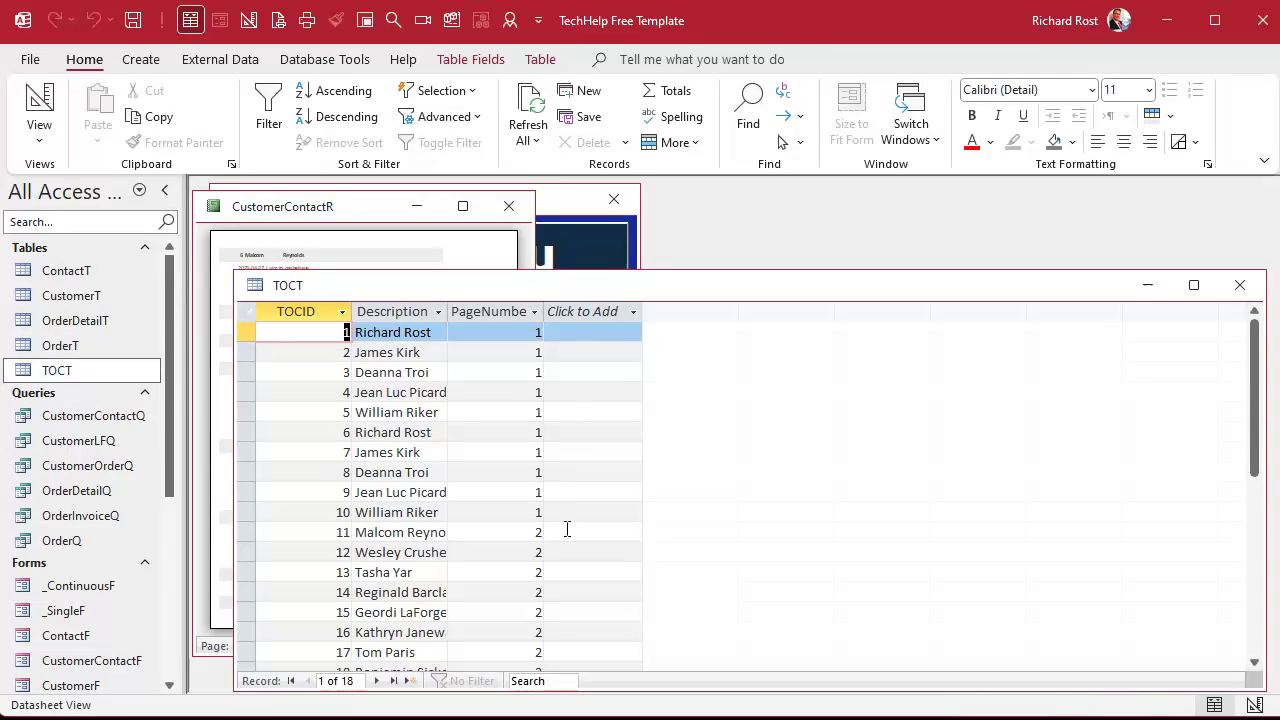
{"action": "left_click", "coordinate": [462, 432]}
{"action": "scroll", "coordinate": [529, 540], "scroll_direction": "down", "scroll_amount": 2}
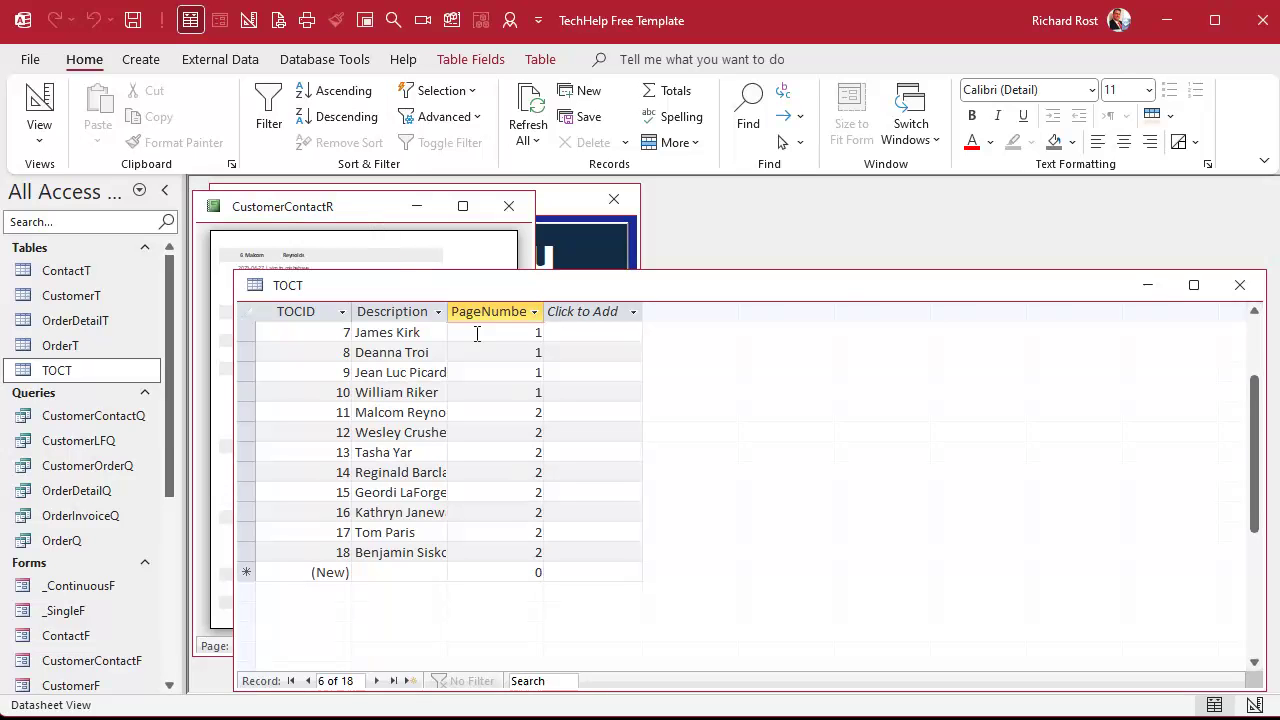
{"action": "left_click", "coordinate": [1240, 285]}
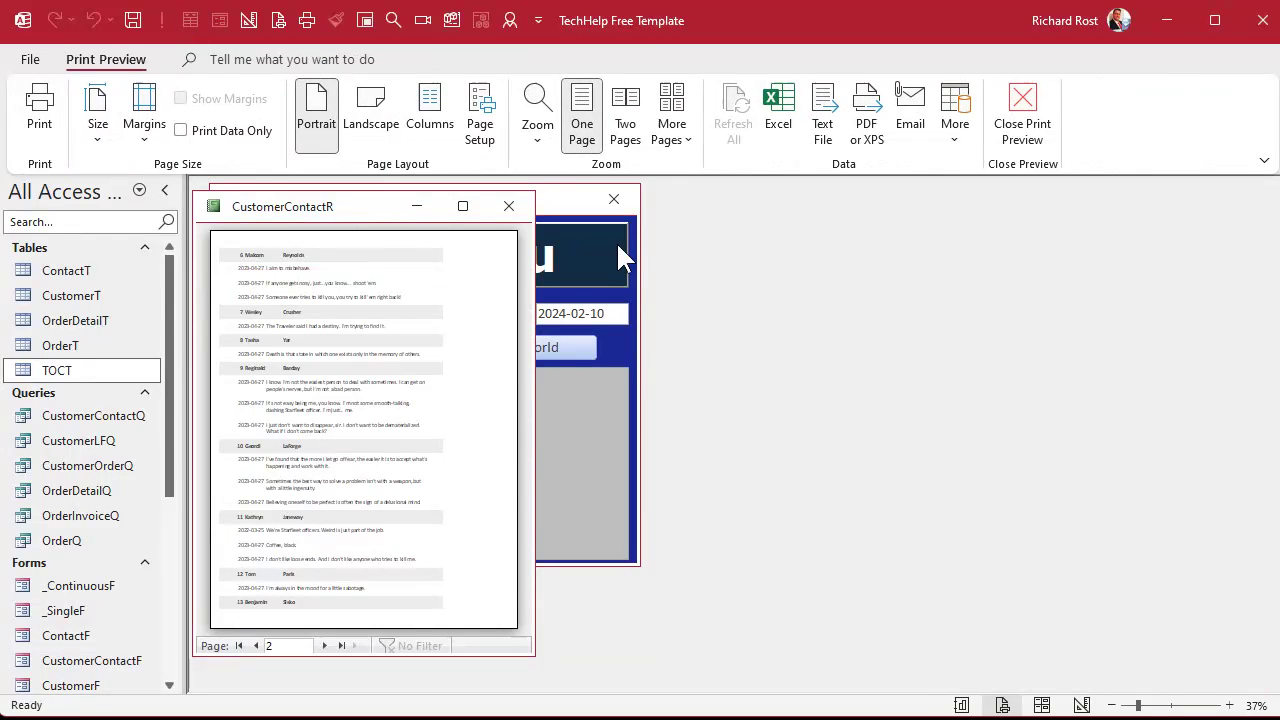
{"action": "left_click", "coordinate": [509, 206]}
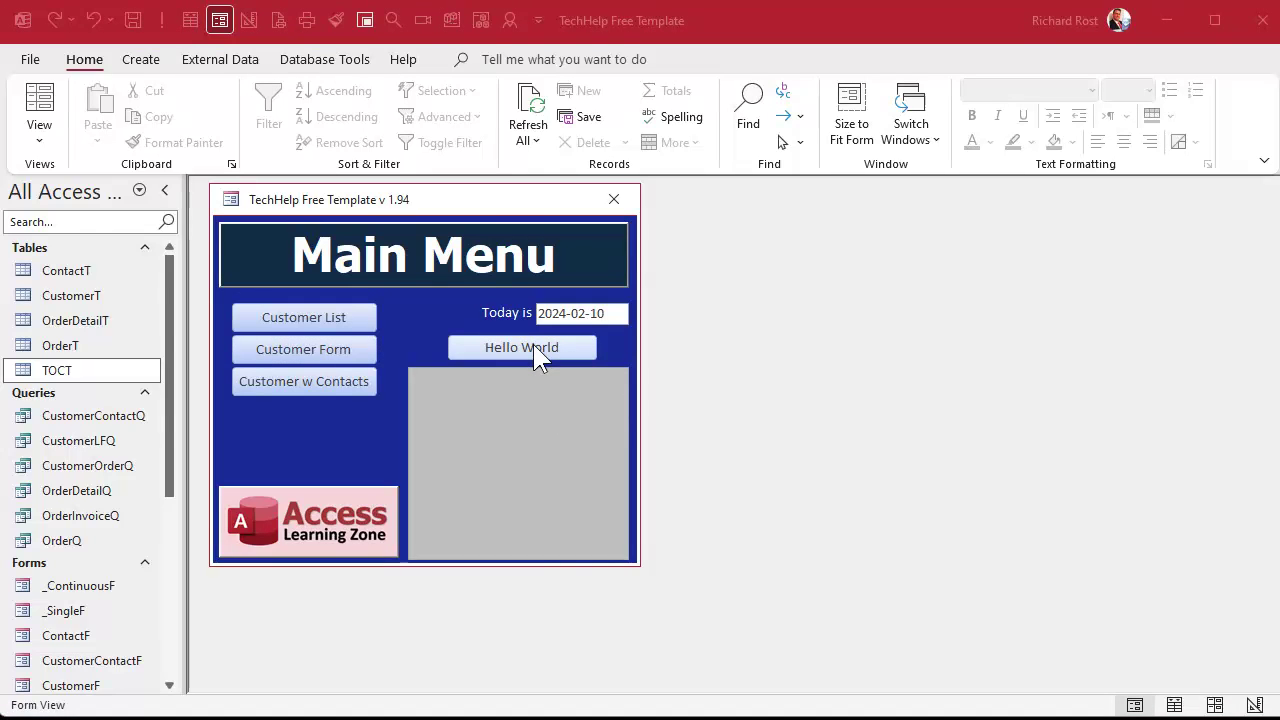
In Main Menu design view, change the Hello World button caption to 'Open Customer Report'
{"action": "right_click", "coordinate": [518, 199]}
{"action": "left_click", "coordinate": [590, 355]}
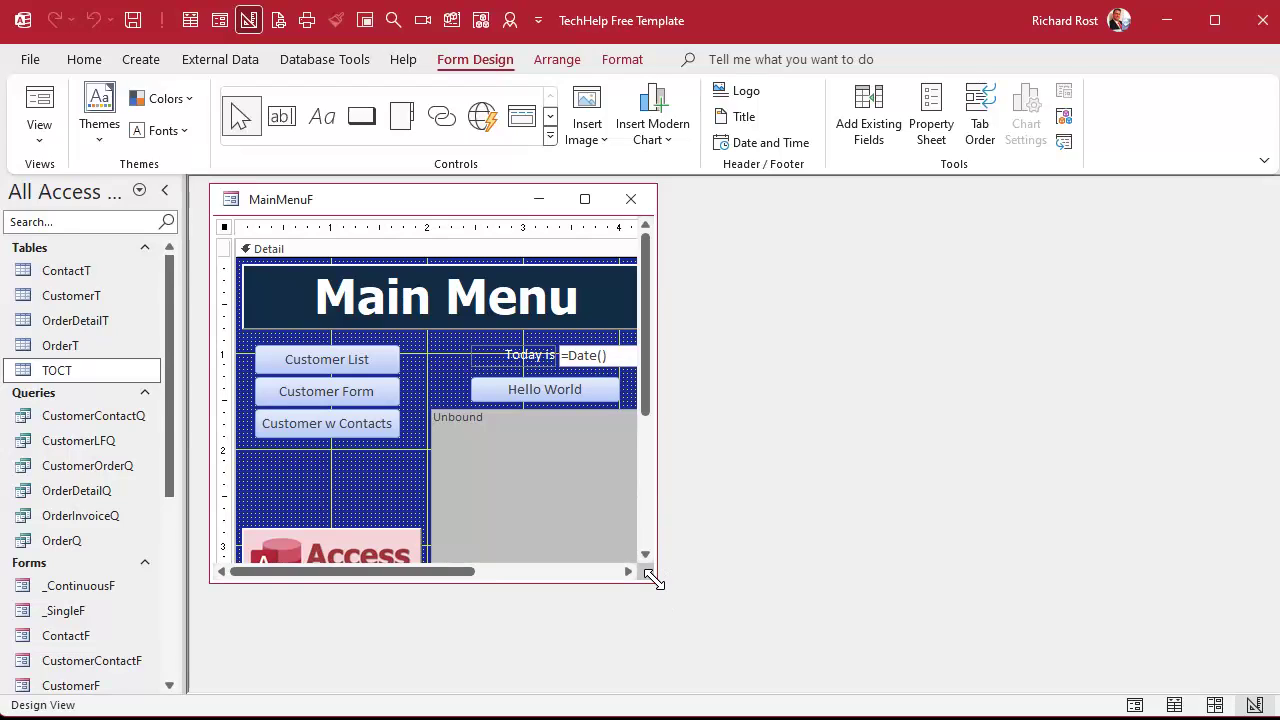
{"action": "left_click_drag", "start_coordinate": [655, 580], "coordinate": [758, 651]}
{"action": "left_click", "coordinate": [545, 388]}
{"action": "left_click", "coordinate": [545, 388]}
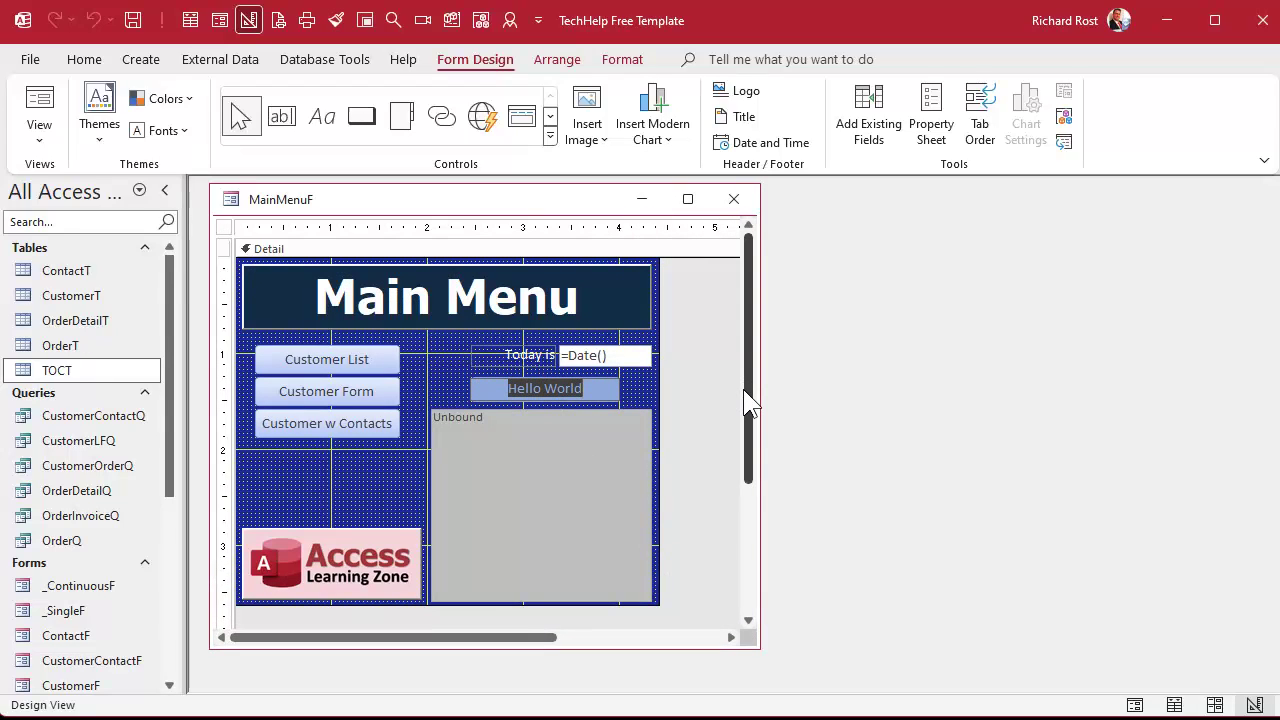
{"action": "type", "text": "Open Cus"}
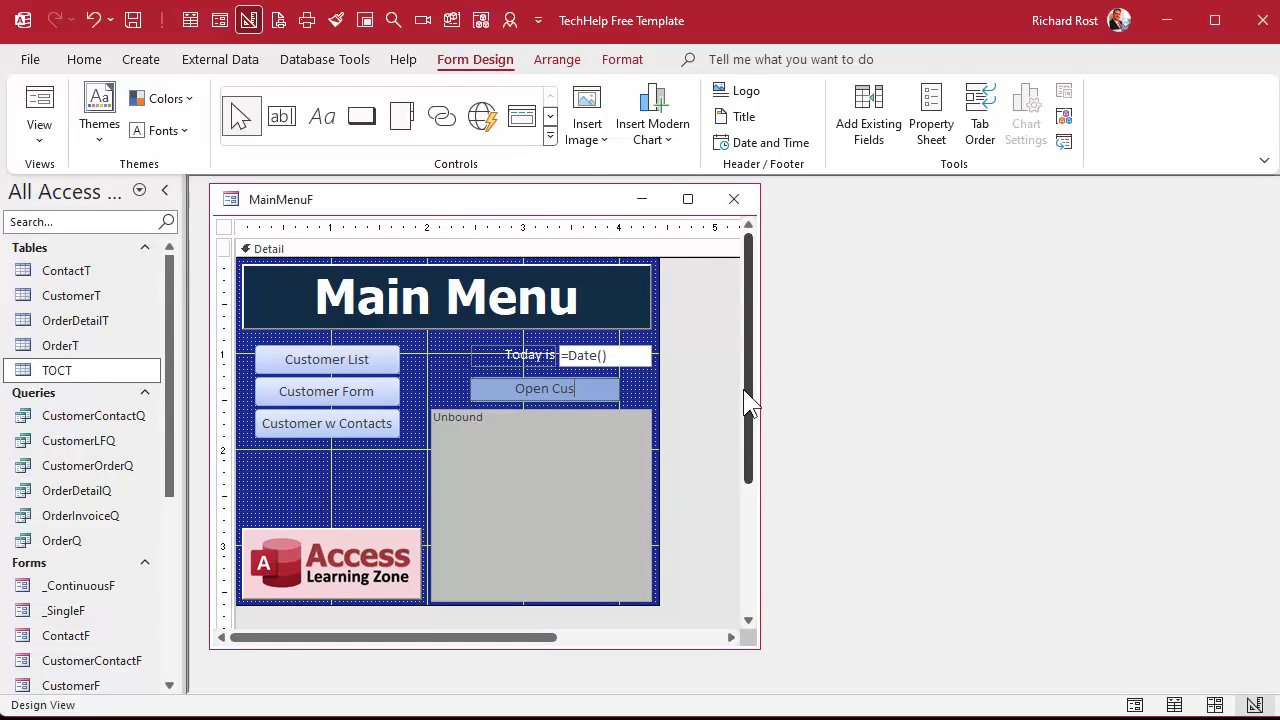
{"action": "type", "text": "tomer Report"}
{"action": "key", "text": "Return"}
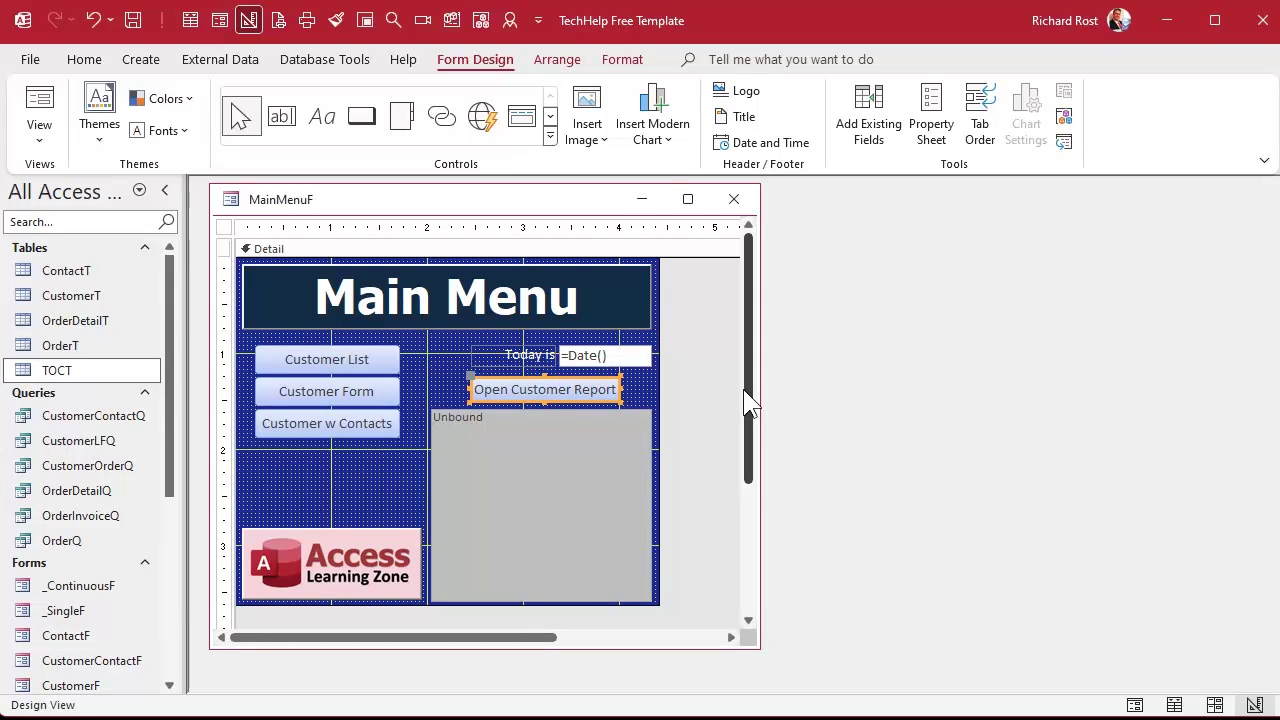
{"action": "right_click", "coordinate": [594, 388]}
Open the button's click event code and delete the Status "Hello world!" line
{"action": "left_click", "coordinate": [629, 397]}
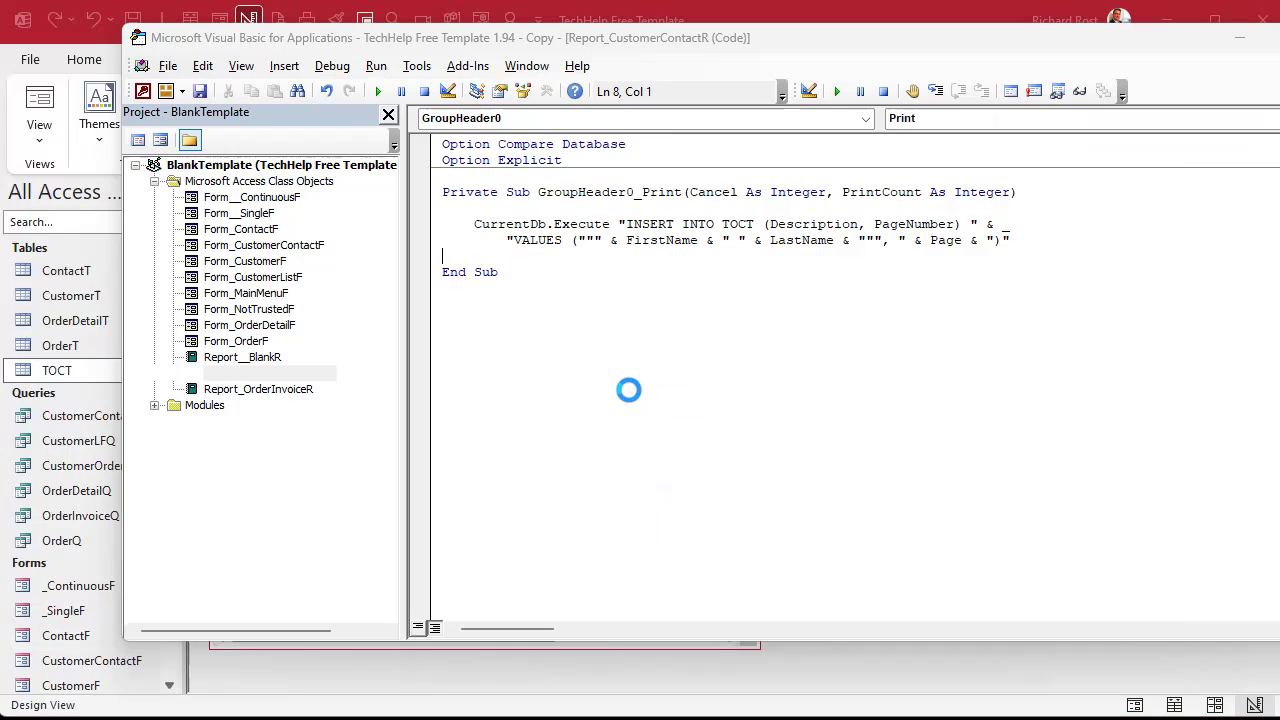
{"action": "left_click", "coordinate": [473, 432]}
{"action": "left_click_drag", "start_coordinate": [472, 432], "coordinate": [736, 444]}
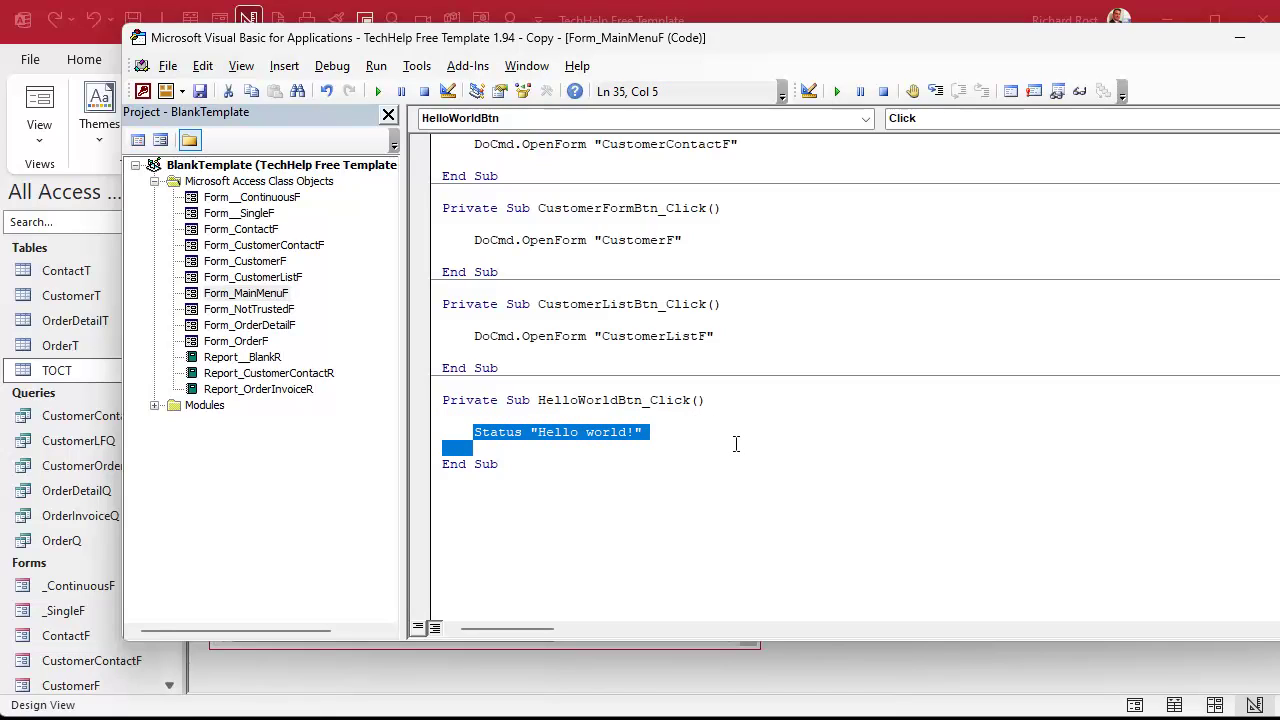
{"action": "key", "text": "Delete"}
{"action": "key", "text": "Return"}
{"action": "key", "text": "Return"}
{"action": "key", "text": "Return"}
{"action": "key", "text": "Up"}
{"action": "key", "text": "Up"}
{"action": "key", "text": "Up"}
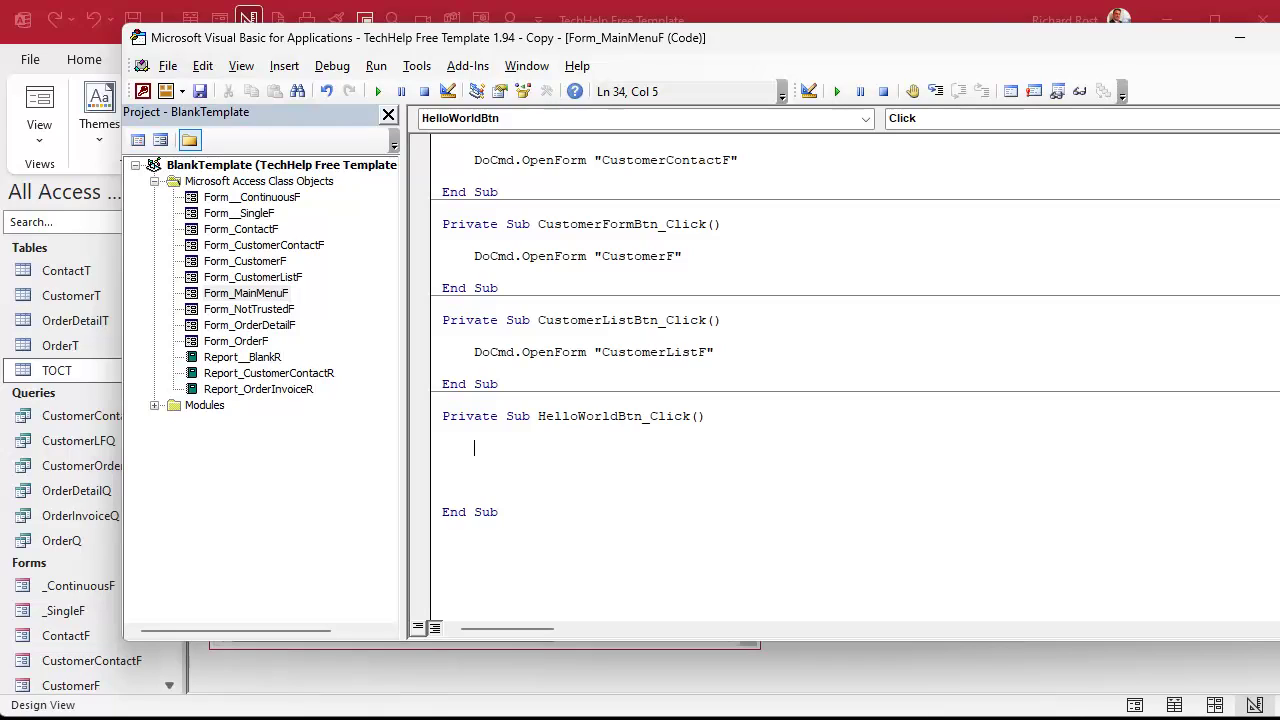
Add the comment ' clear TOC table and the line CurrentDb.Execute "DELETE FROM TOCT"
{"action": "type", "text": "statu"}
{"action": "key", "text": "BackSpace"}
{"action": "key", "text": "BackSpace"}
{"action": "key", "text": "BackSpace"}
{"action": "key", "text": "BackSpace"}
{"action": "key", "text": "BackSpace"}
{"action": "type", "text": "' clear TOC table"}
{"action": "key", "text": "Return"}
{"action": "type", "text": "cu"}
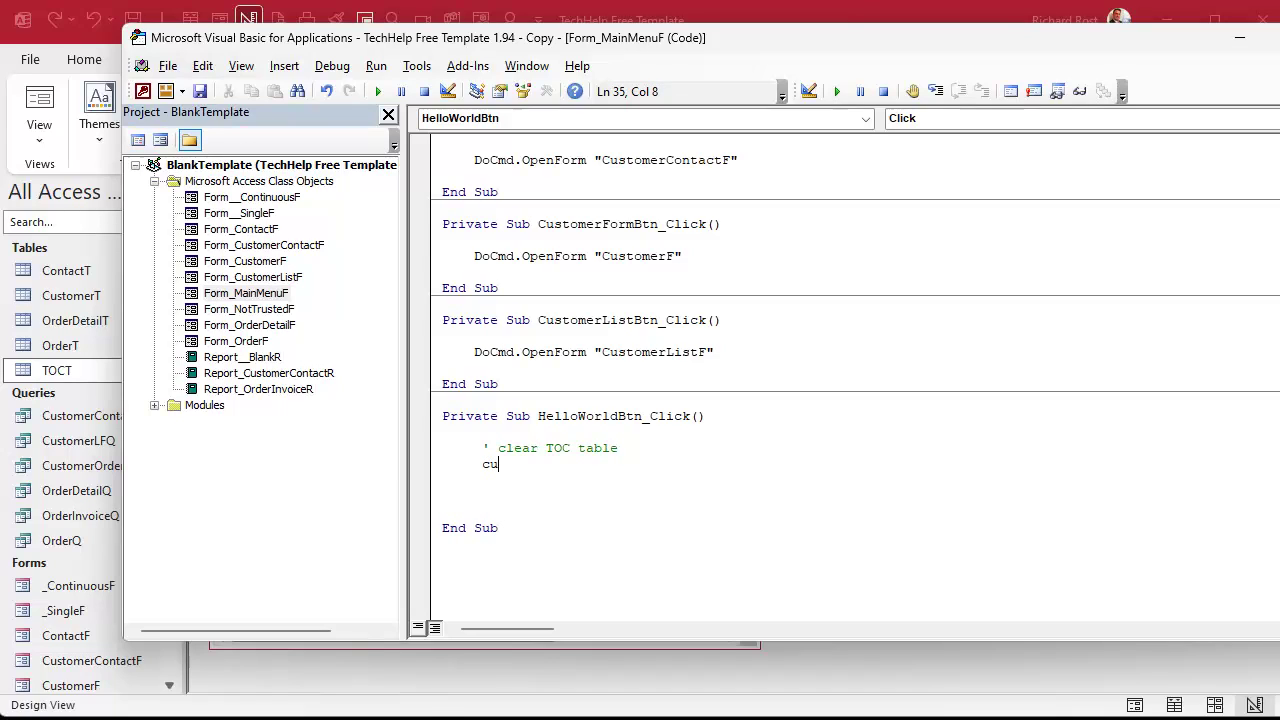
{"action": "type", "text": "rrentdb.Execute \"DEL"}
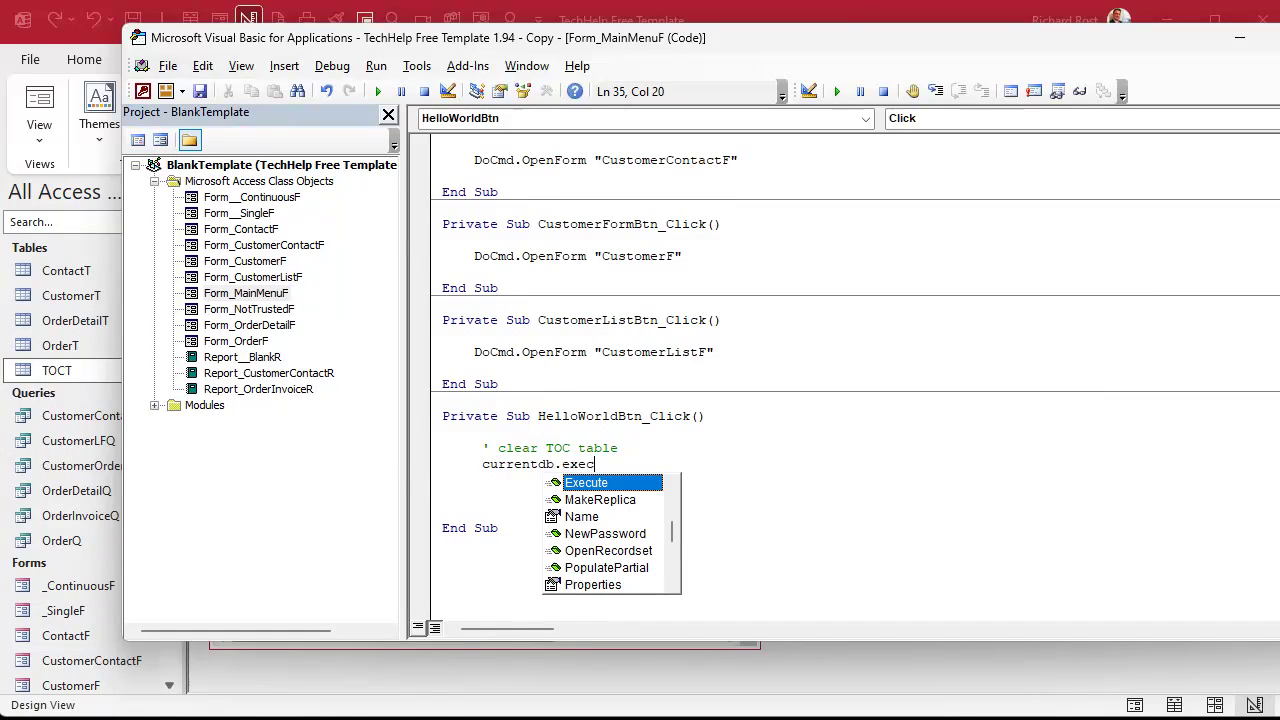
{"action": "type", "text": "ETE FROM TRO"}
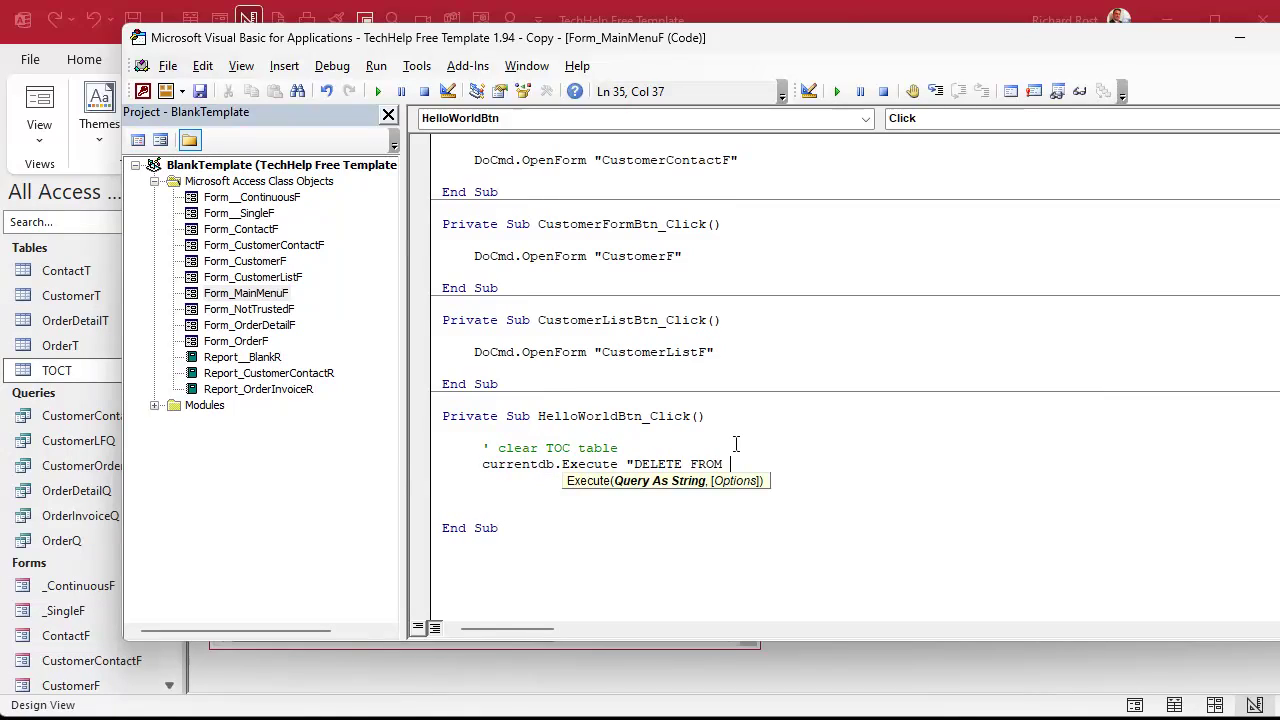
{"action": "key", "text": "BackSpace"}
{"action": "key", "text": "BackSpace"}
{"action": "type", "text": "OCT\""}
{"action": "key", "text": "Return"}
{"action": "key", "text": "Return"}
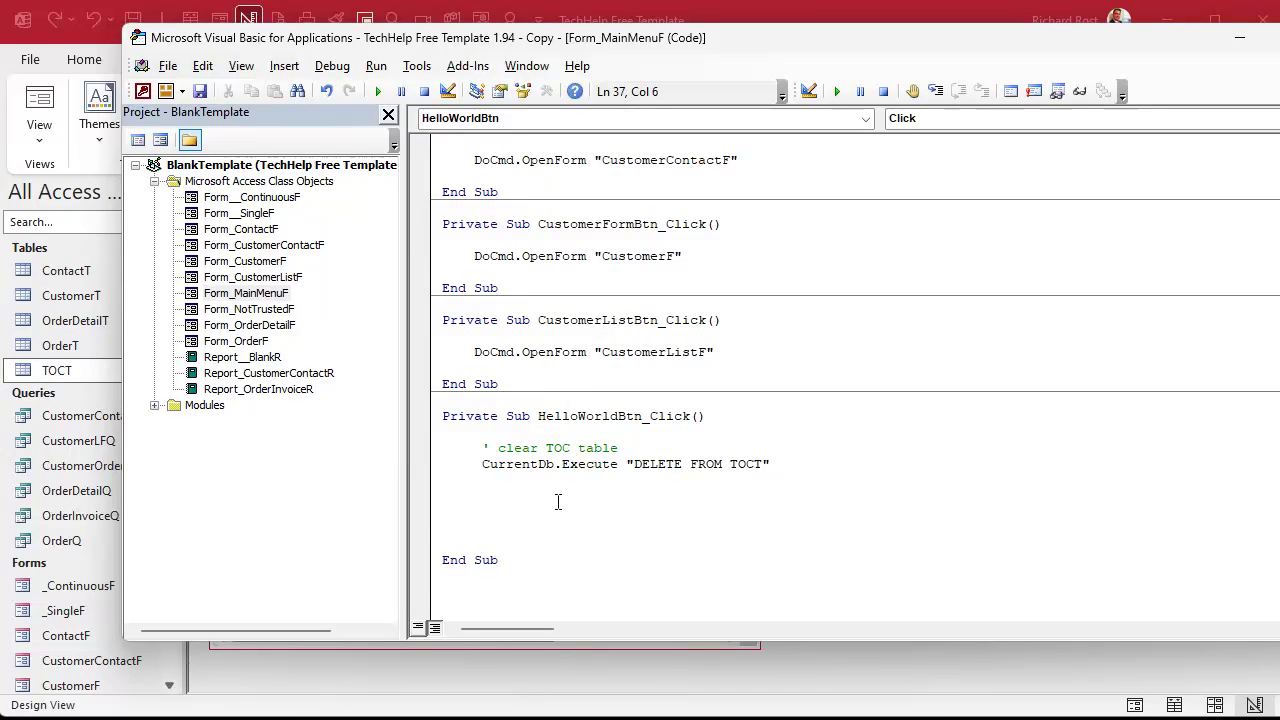
Add the comment ' open report, generate toc and DoCmd.OpenReport "CustomerContactR", acViewPreview
{"action": "type", "text": "' open report, generate toc"}
{"action": "key", "text": "Return"}
{"action": "type", "text": "docmd.openr "}
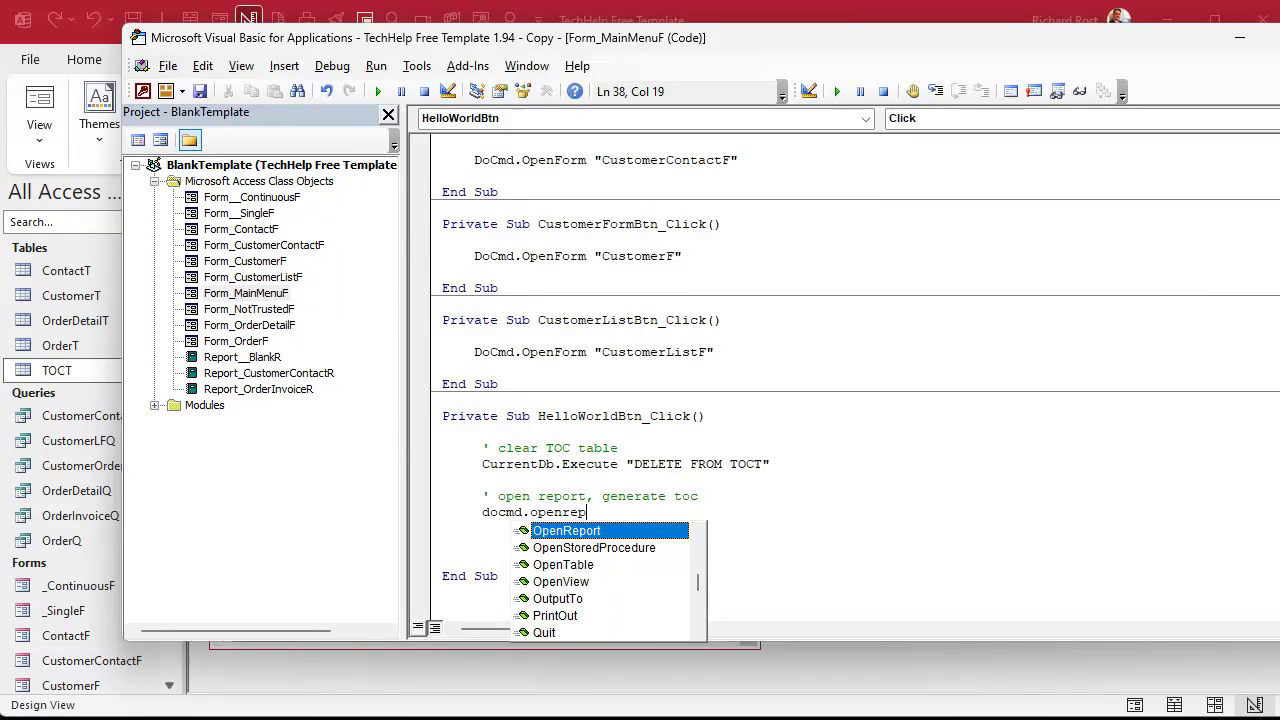
{"action": "type", "text": "\"CustomerContactR\","}
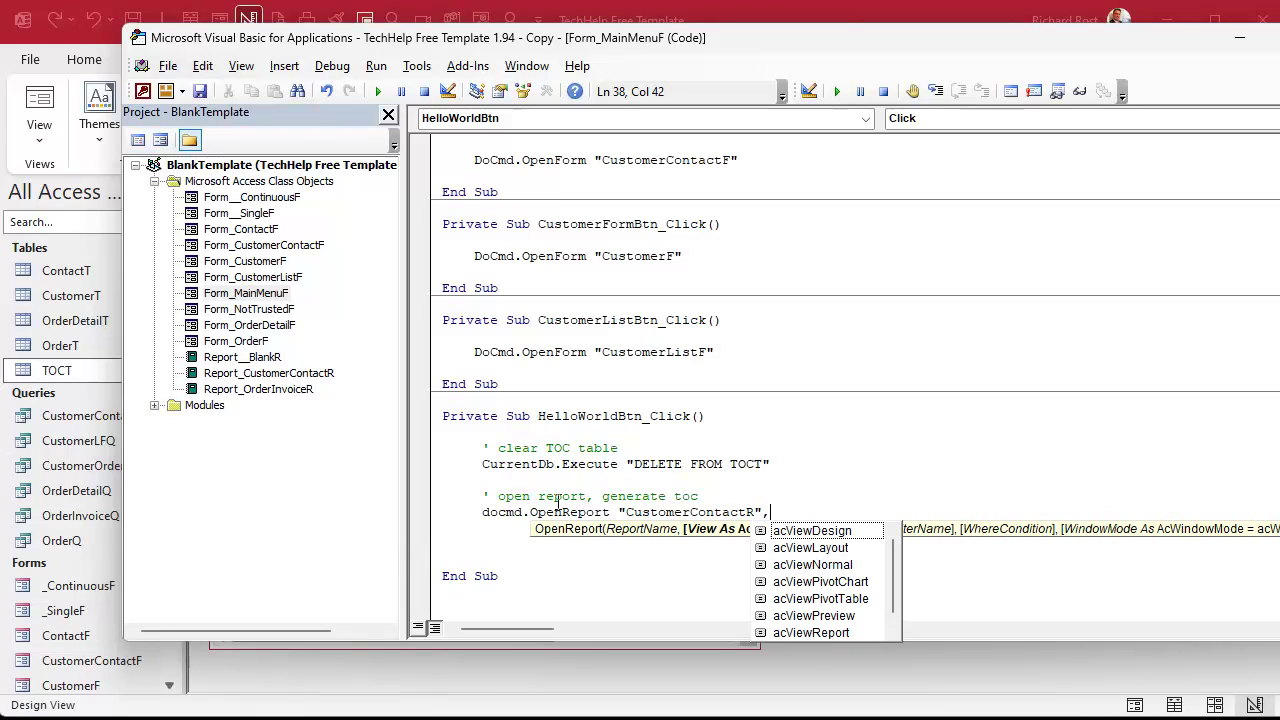
{"action": "type", "text": "acvi"}
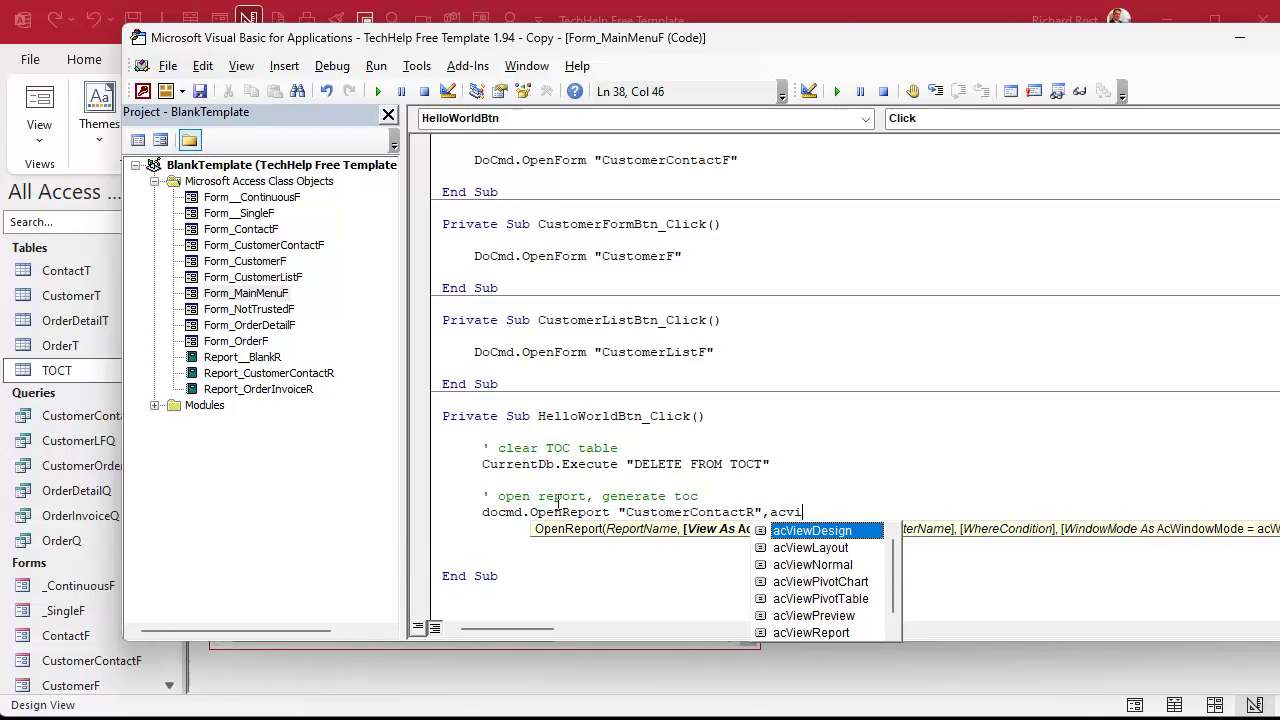
{"action": "type", "text": "ewpr"}
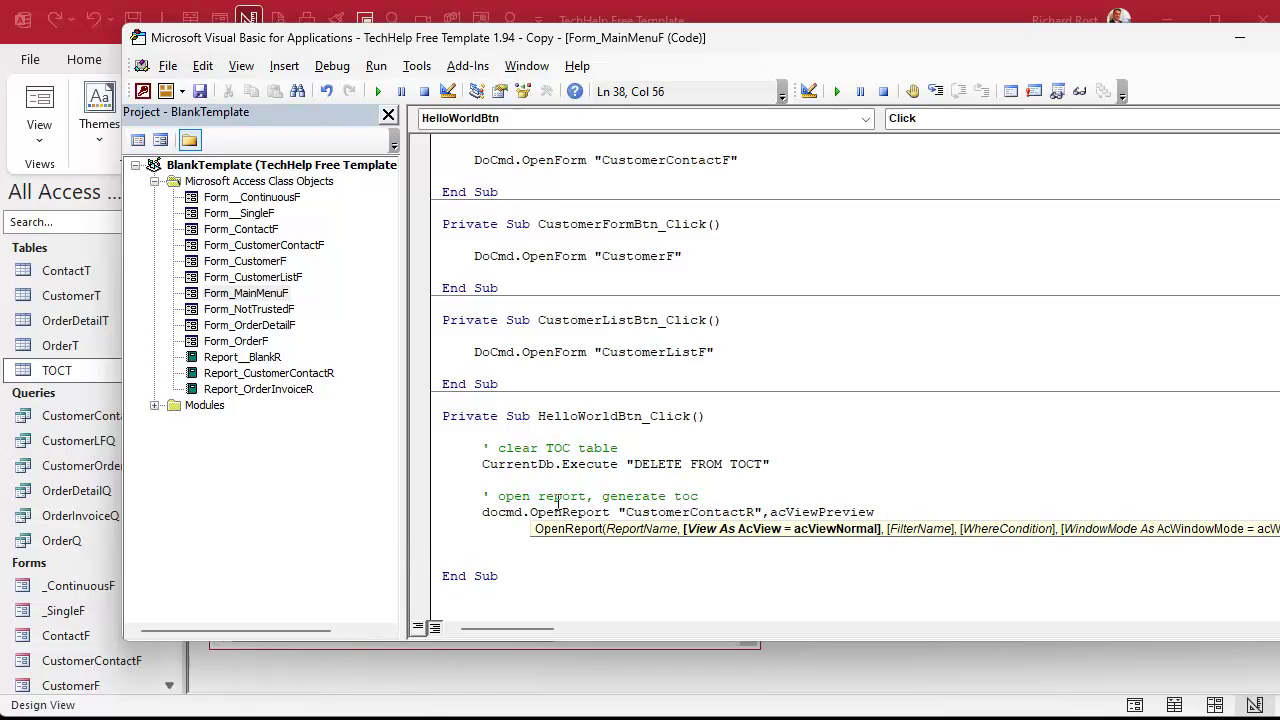
{"action": "key", "text": "Return"}
{"action": "key", "text": "Down"}
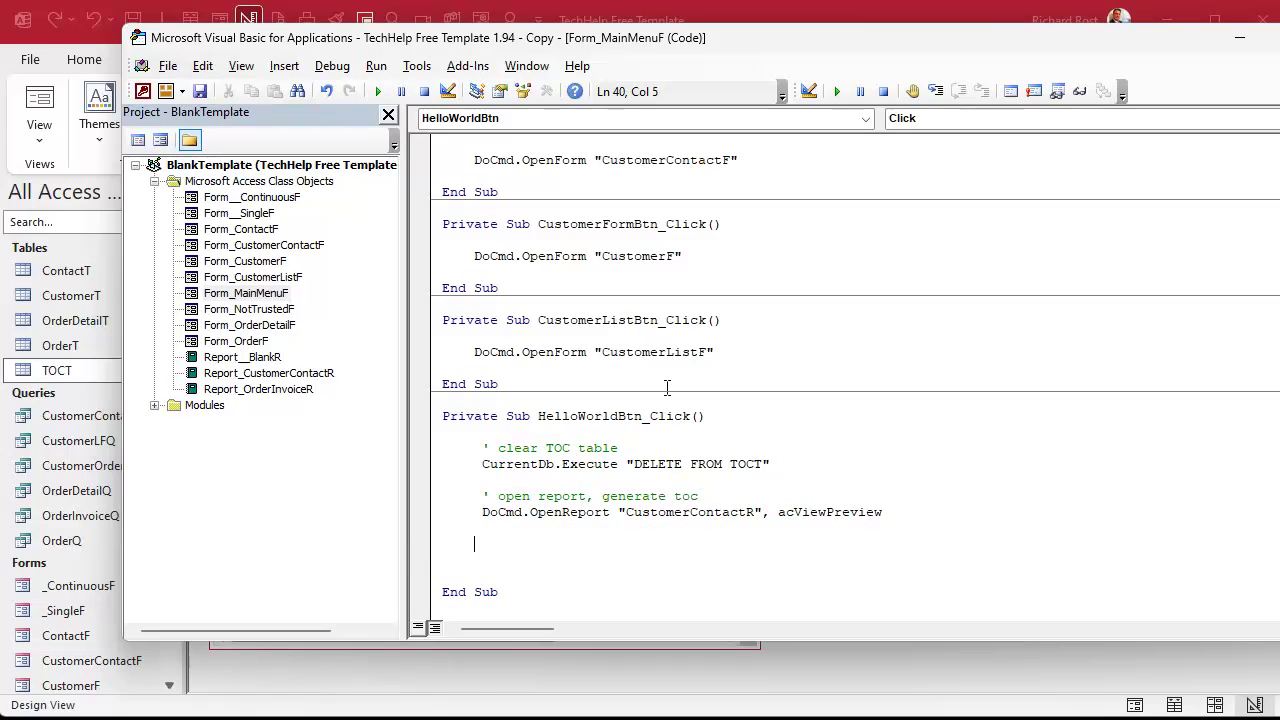
Compile the VBA project with Debug > Compile and return to the form design
{"action": "scroll", "coordinate": [667, 389], "scroll_direction": "down", "scroll_amount": 2}
{"action": "key", "text": "F5"}
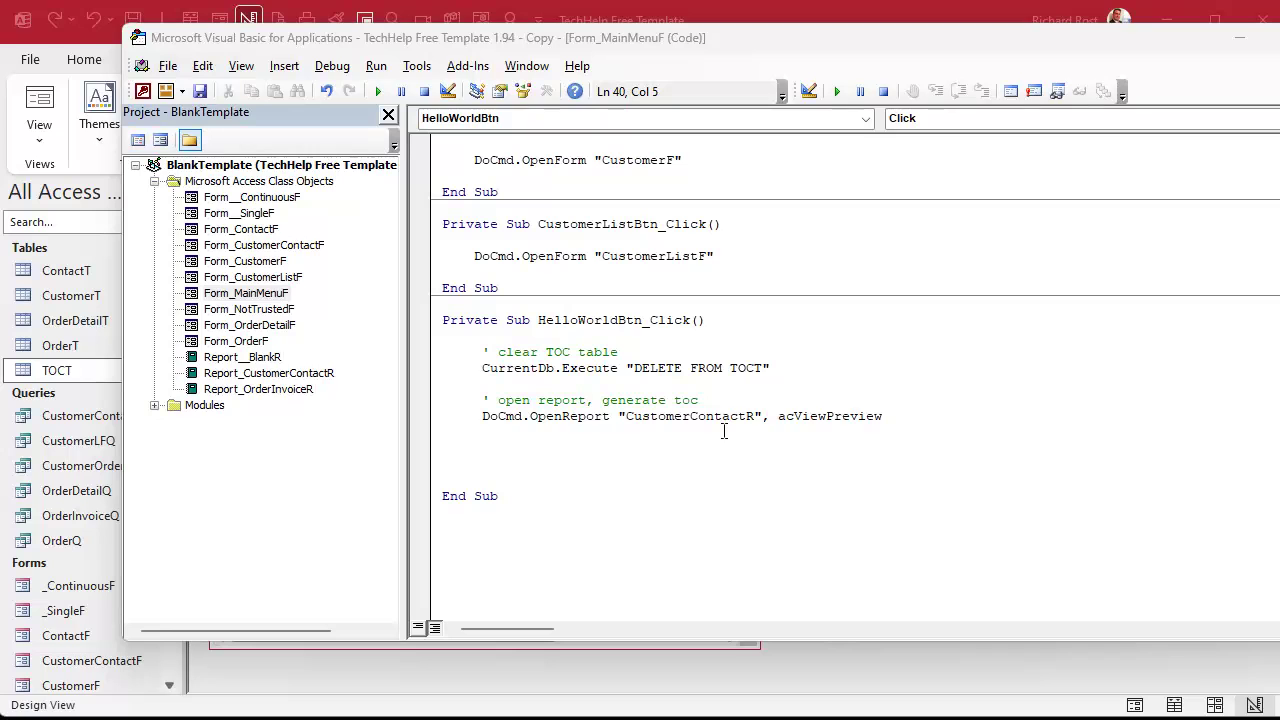
{"action": "left_click", "coordinate": [333, 67]}
{"action": "left_click", "coordinate": [352, 90]}
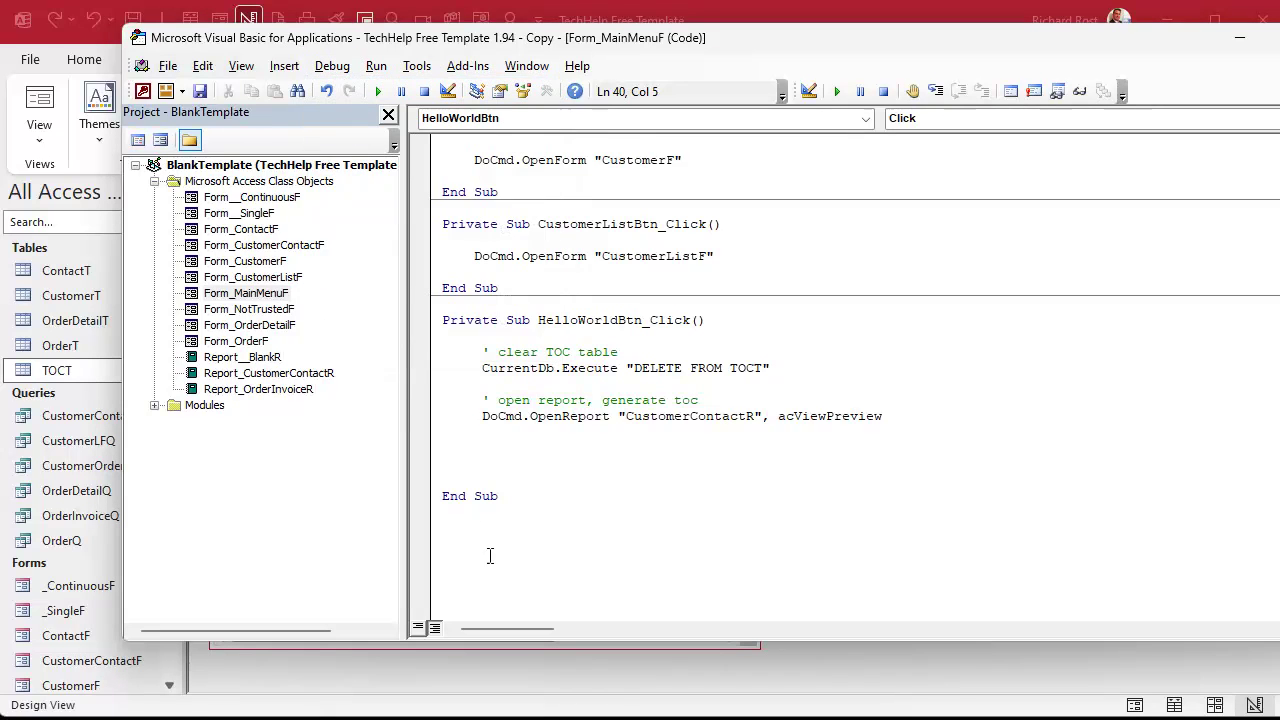
{"action": "left_click", "coordinate": [562, 686]}
Save and close the Main Menu design, then run Open Customer Report to preview the report
{"action": "left_click", "coordinate": [734, 199]}
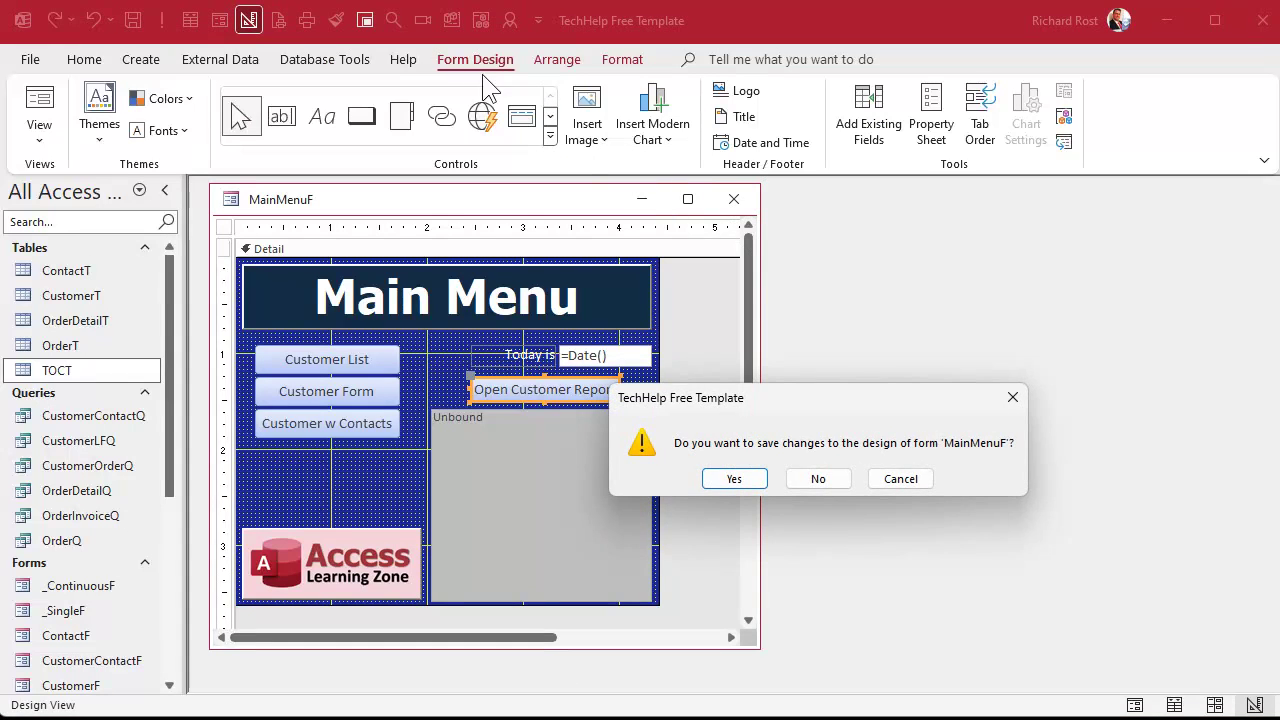
{"action": "left_click", "coordinate": [752, 481]}
{"action": "left_click", "coordinate": [366, 20]}
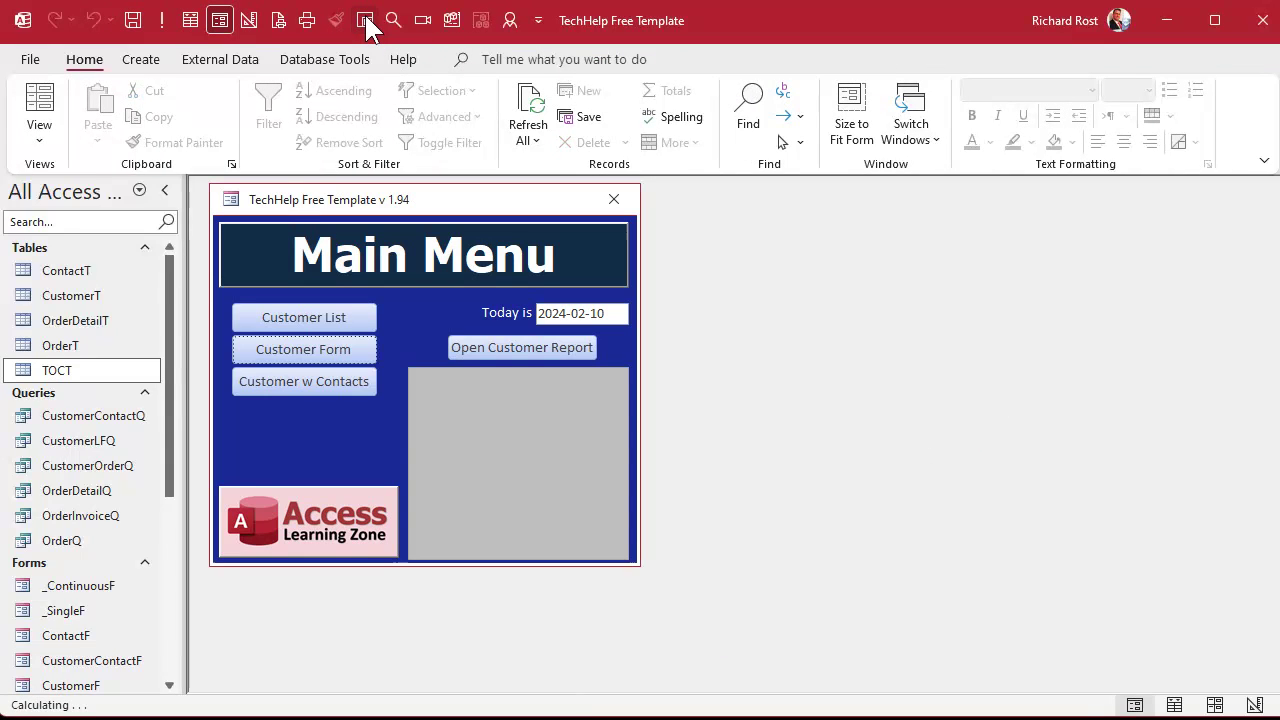
{"action": "left_click", "coordinate": [530, 350]}
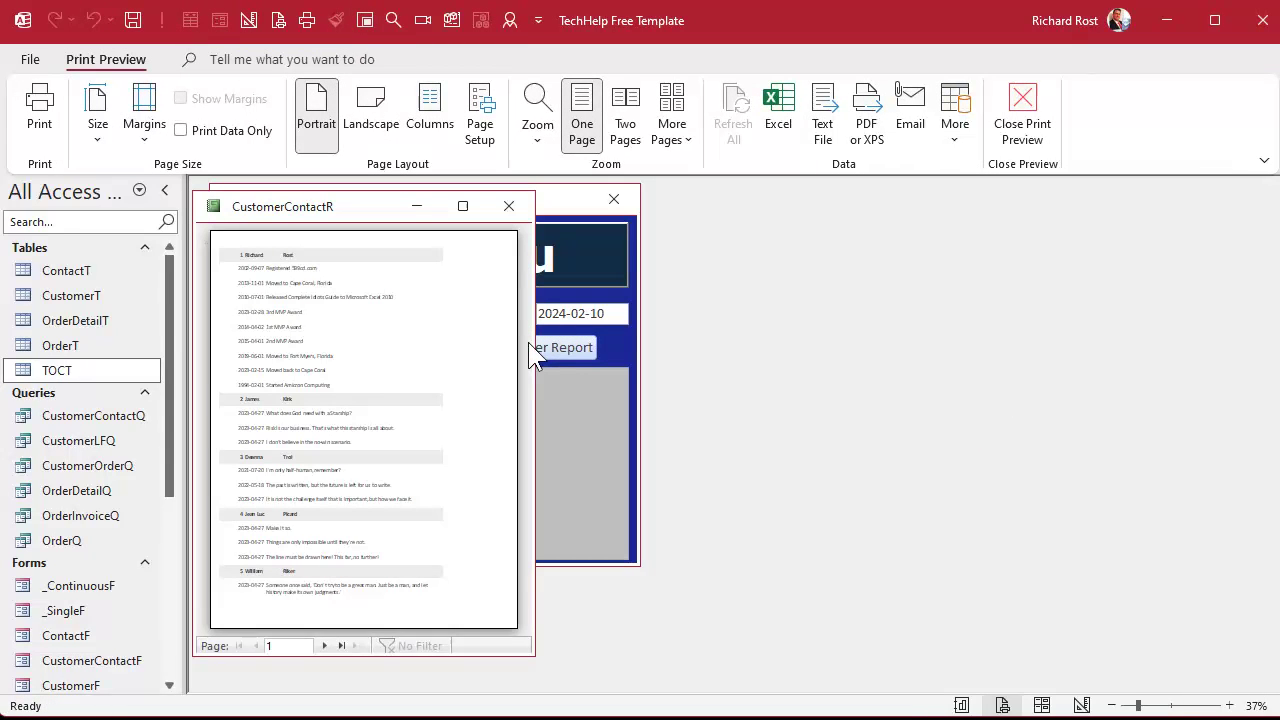
Compare the TOCT entries with the report's last page, then close TOCT and the preview
{"action": "double_click", "coordinate": [57, 370]}
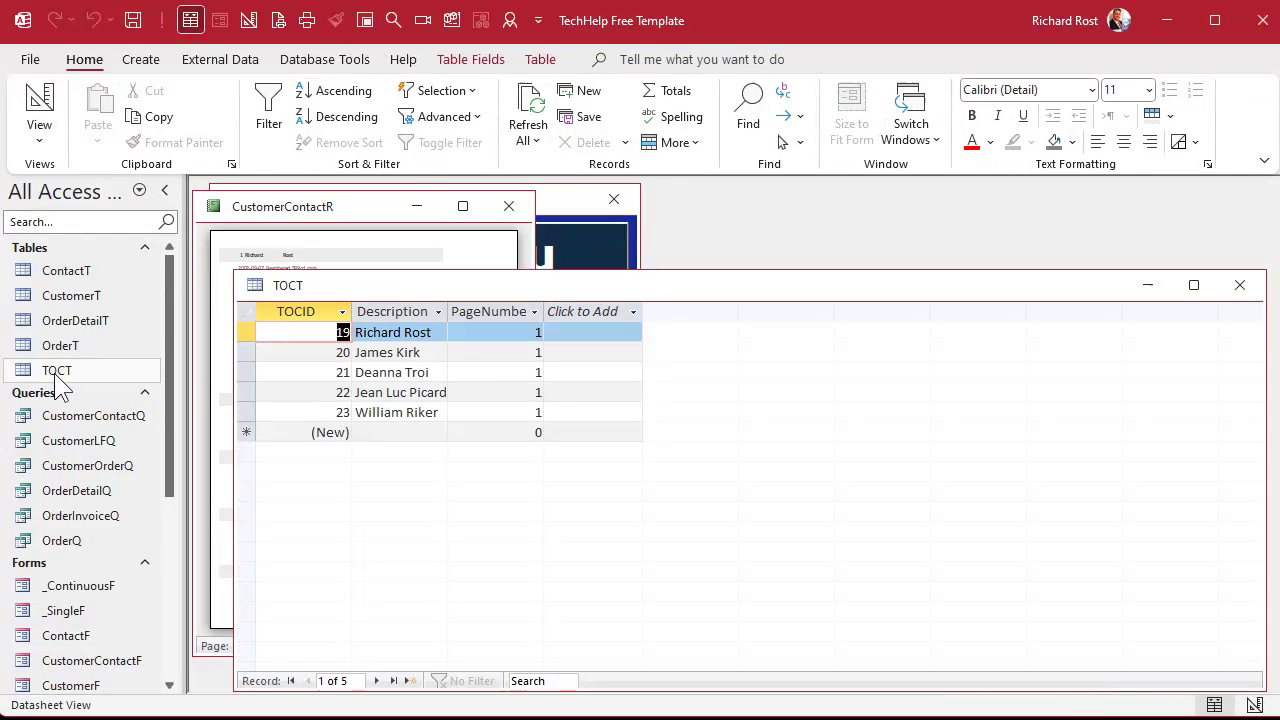
{"action": "left_click", "coordinate": [1240, 285]}
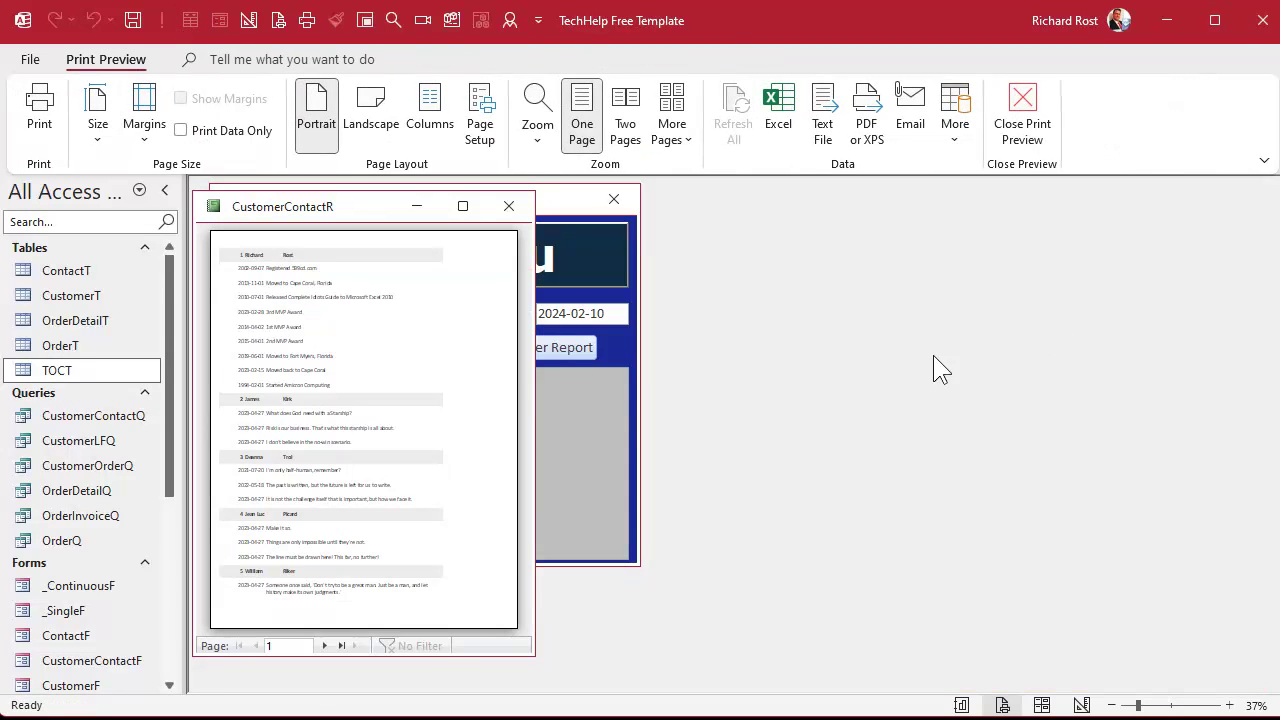
{"action": "left_click", "coordinate": [342, 646]}
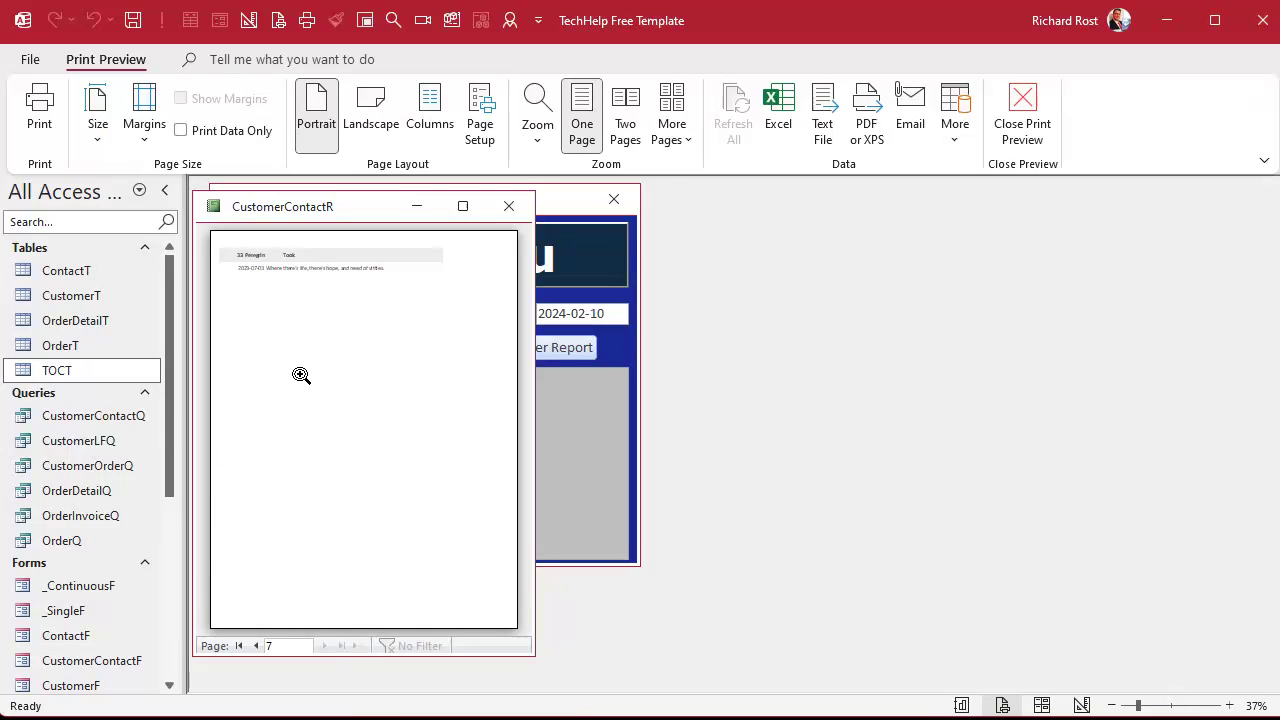
{"action": "double_click", "coordinate": [82, 371]}
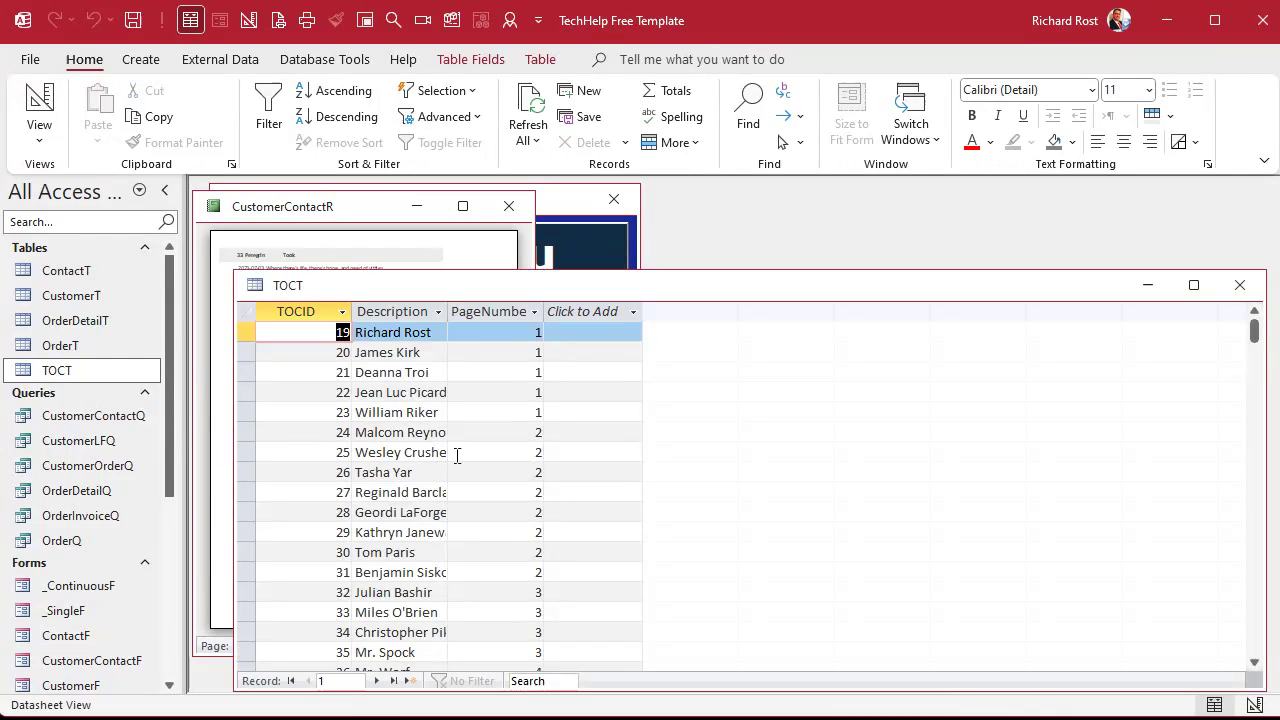
{"action": "scroll", "coordinate": [471, 441], "scroll_direction": "down", "scroll_amount": 9}
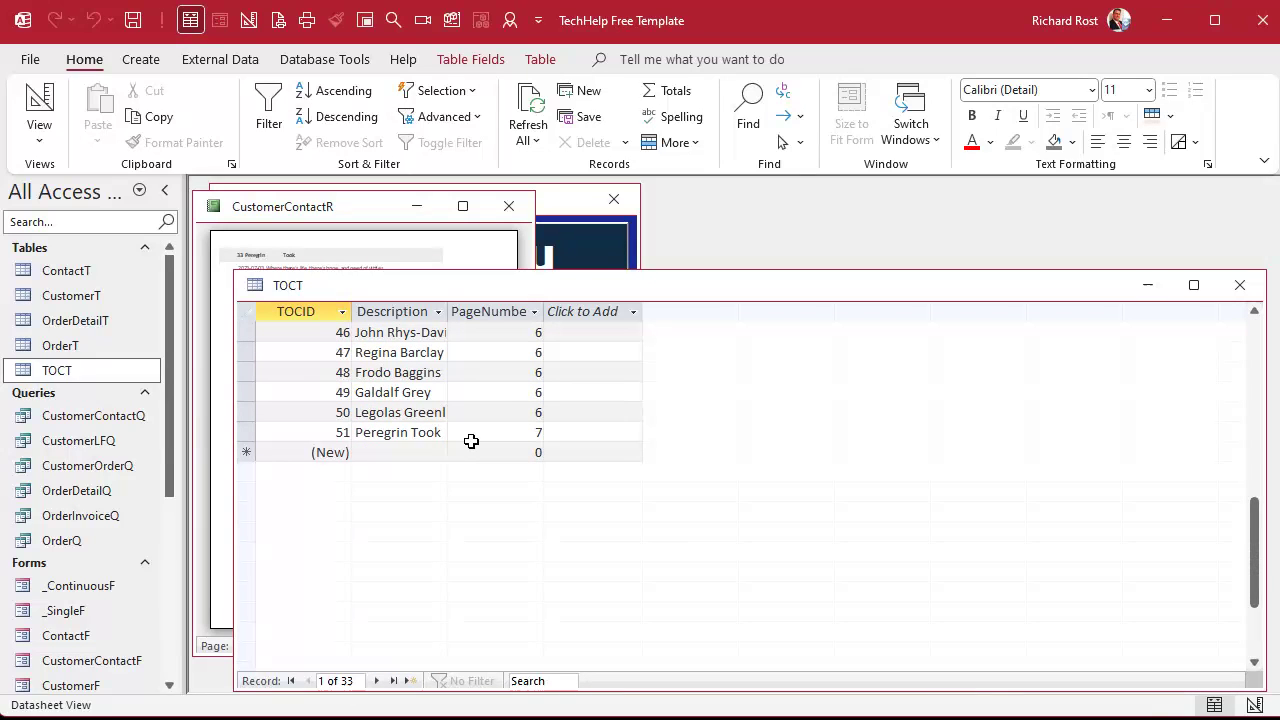
{"action": "scroll", "coordinate": [471, 441], "scroll_direction": "up", "scroll_amount": 9}
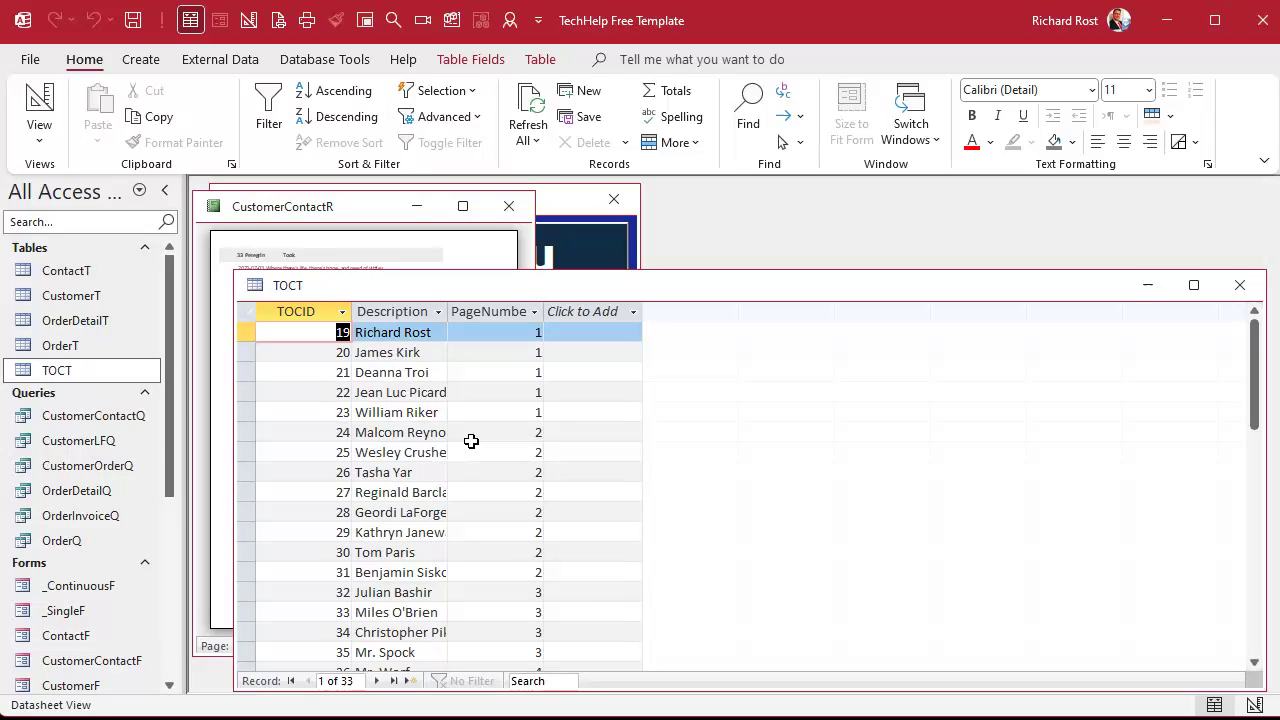
{"action": "scroll", "coordinate": [471, 441], "scroll_direction": "down", "scroll_amount": 9}
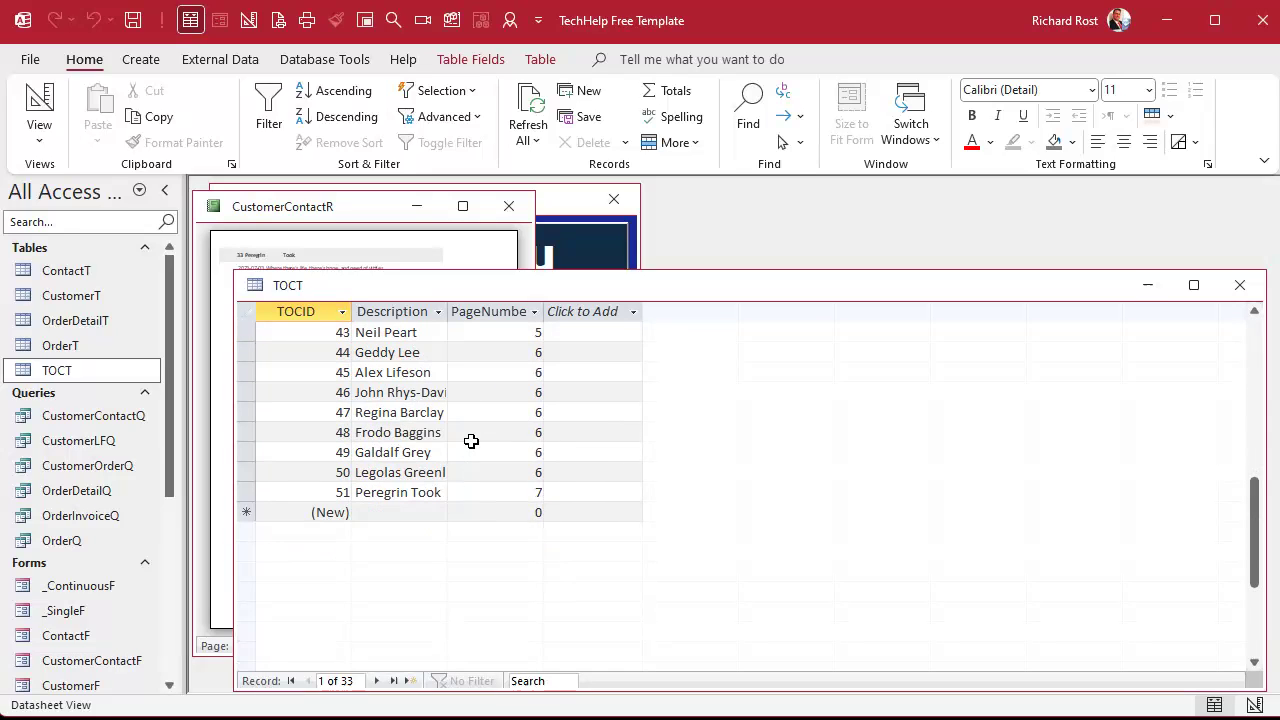
{"action": "scroll", "coordinate": [471, 441], "scroll_direction": "up", "scroll_amount": 9}
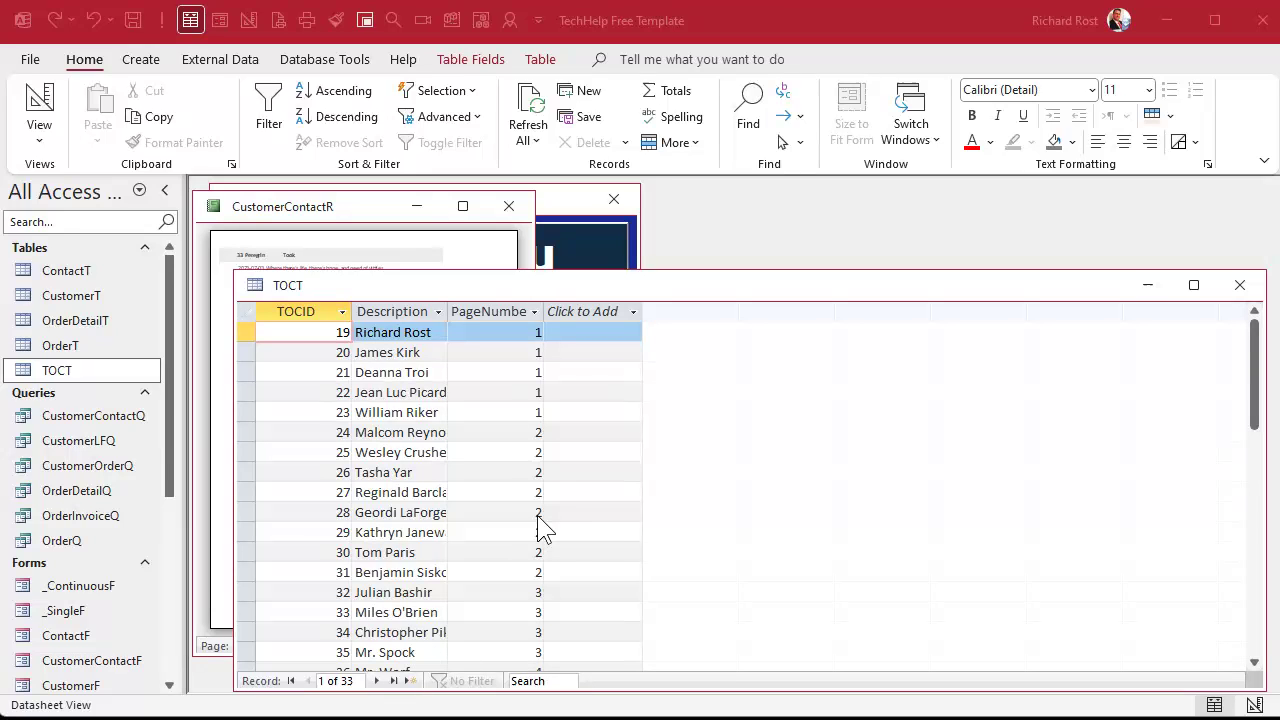
{"action": "left_click", "coordinate": [330, 232]}
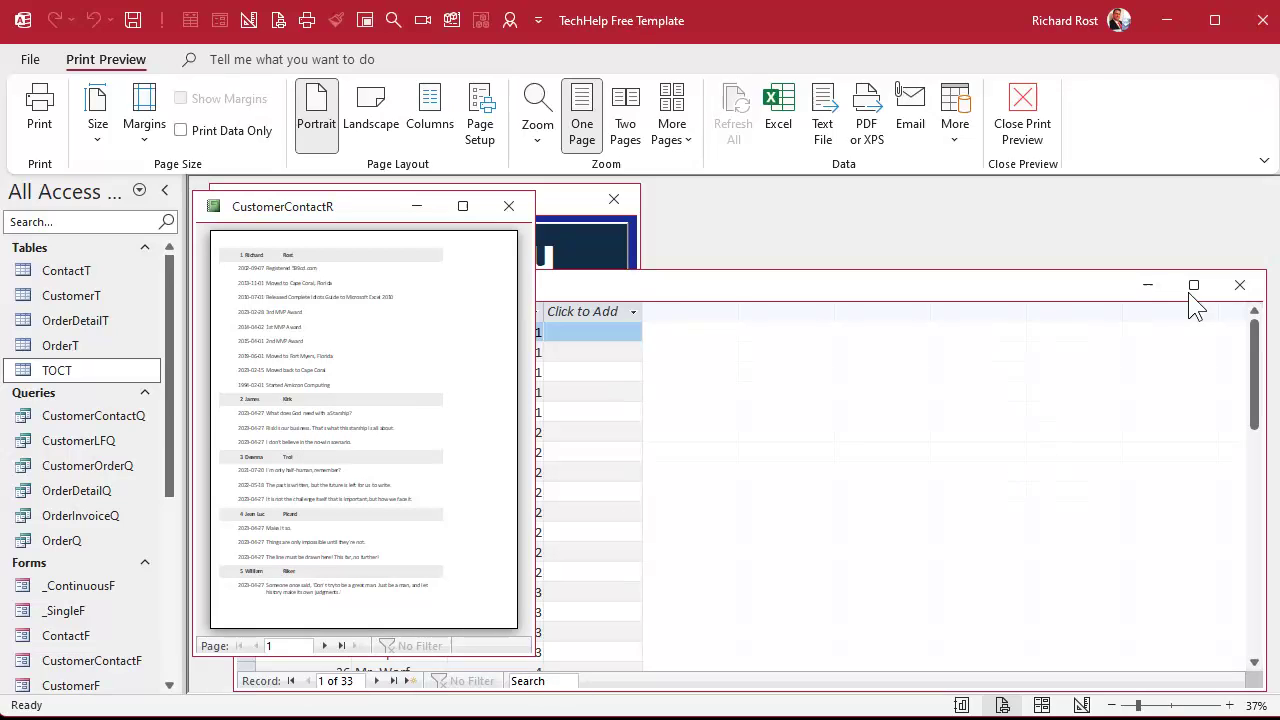
{"action": "left_click", "coordinate": [1240, 285]}
{"action": "left_click", "coordinate": [509, 206]}
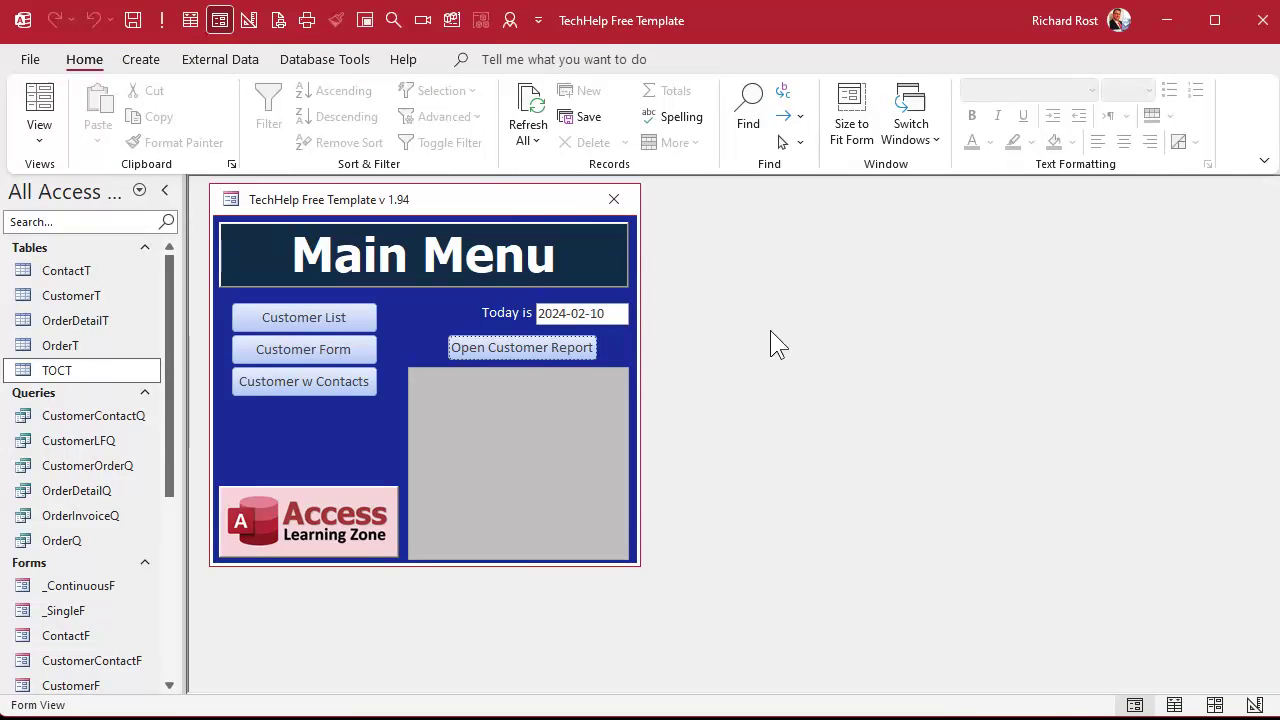
Create a new blank report in Report Design and check the TOCT table's fields
{"action": "left_click", "coordinate": [139, 60]}
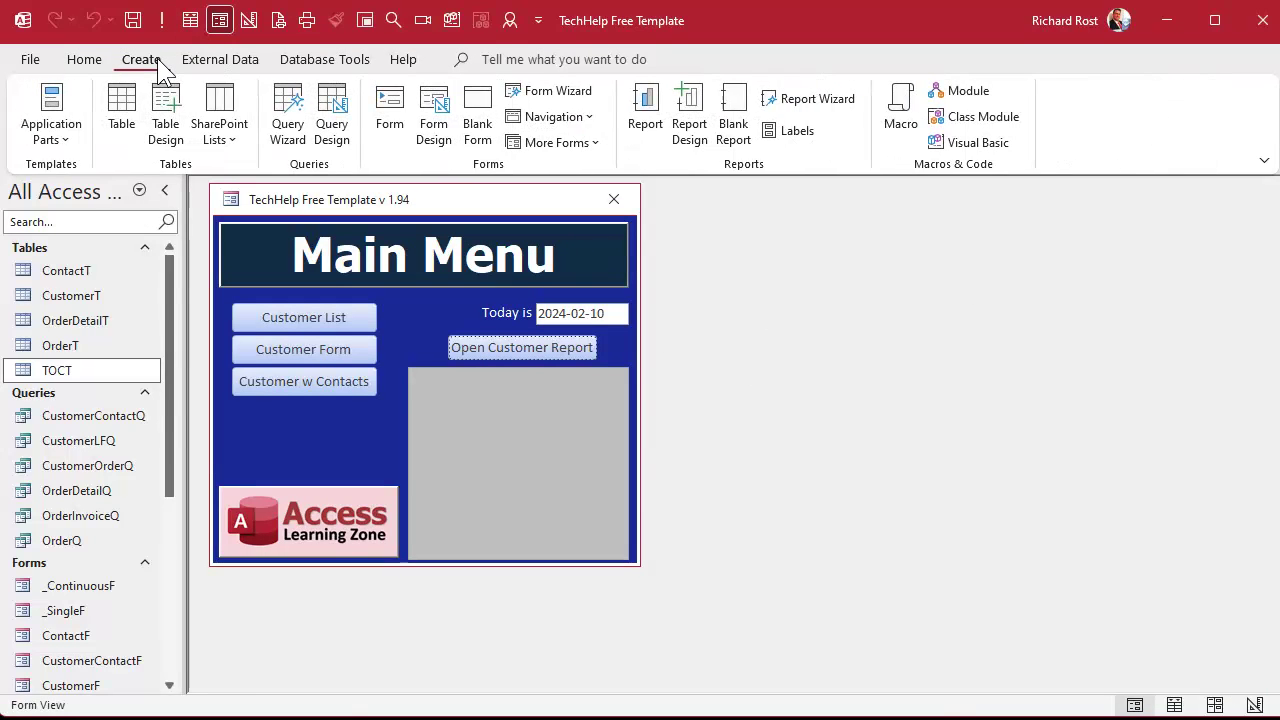
{"action": "left_click", "coordinate": [689, 125]}
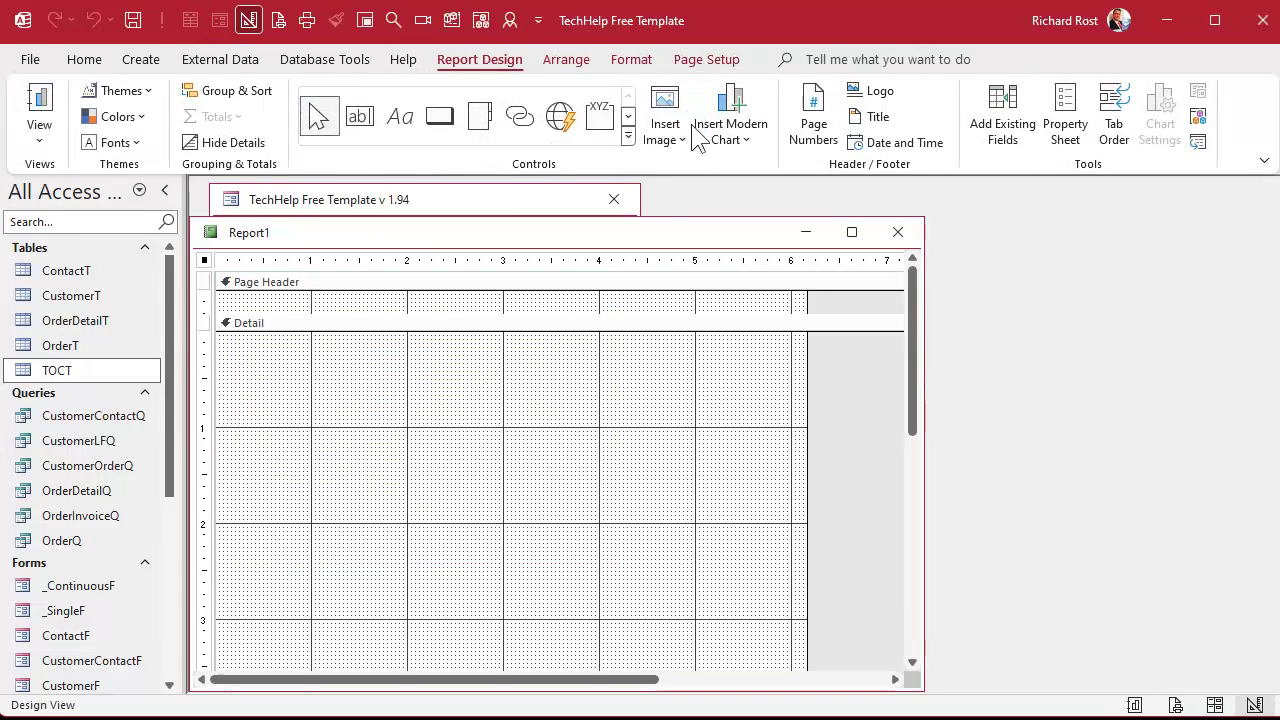
{"action": "left_click_drag", "start_coordinate": [612, 238], "coordinate": [628, 212]}
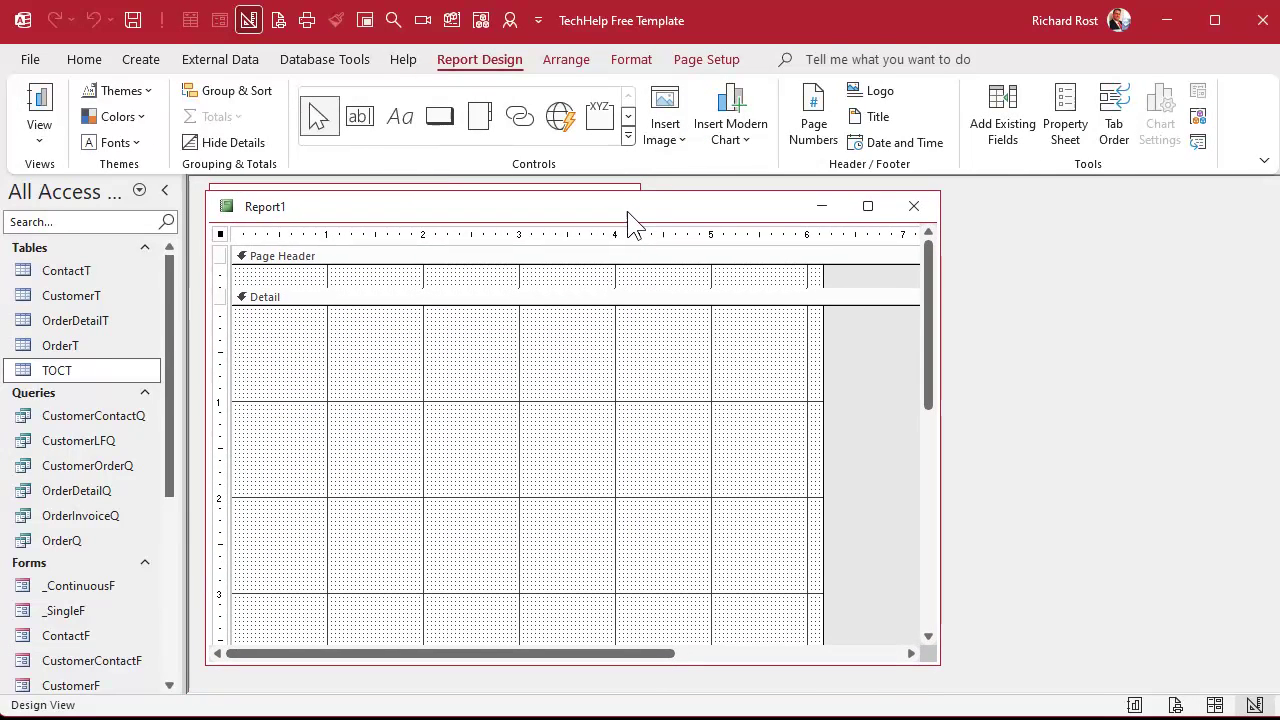
{"action": "left_click", "coordinate": [57, 371]}
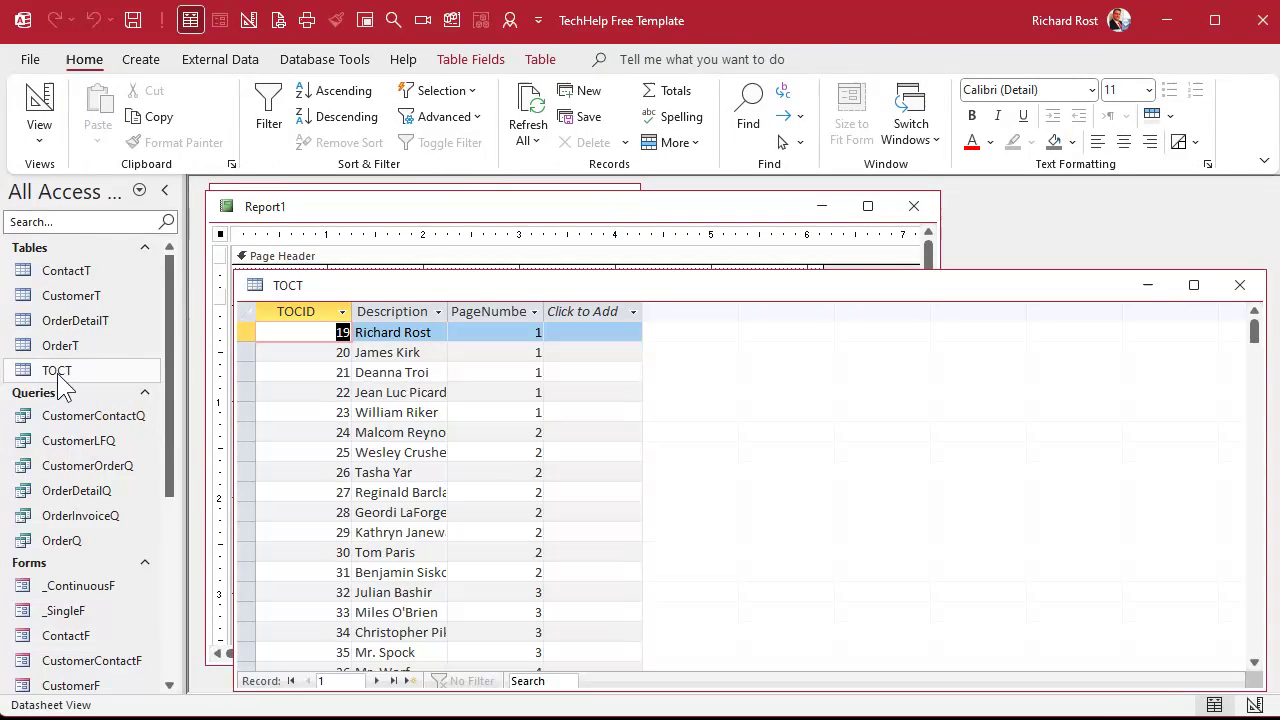
{"action": "left_click", "coordinate": [1239, 287]}
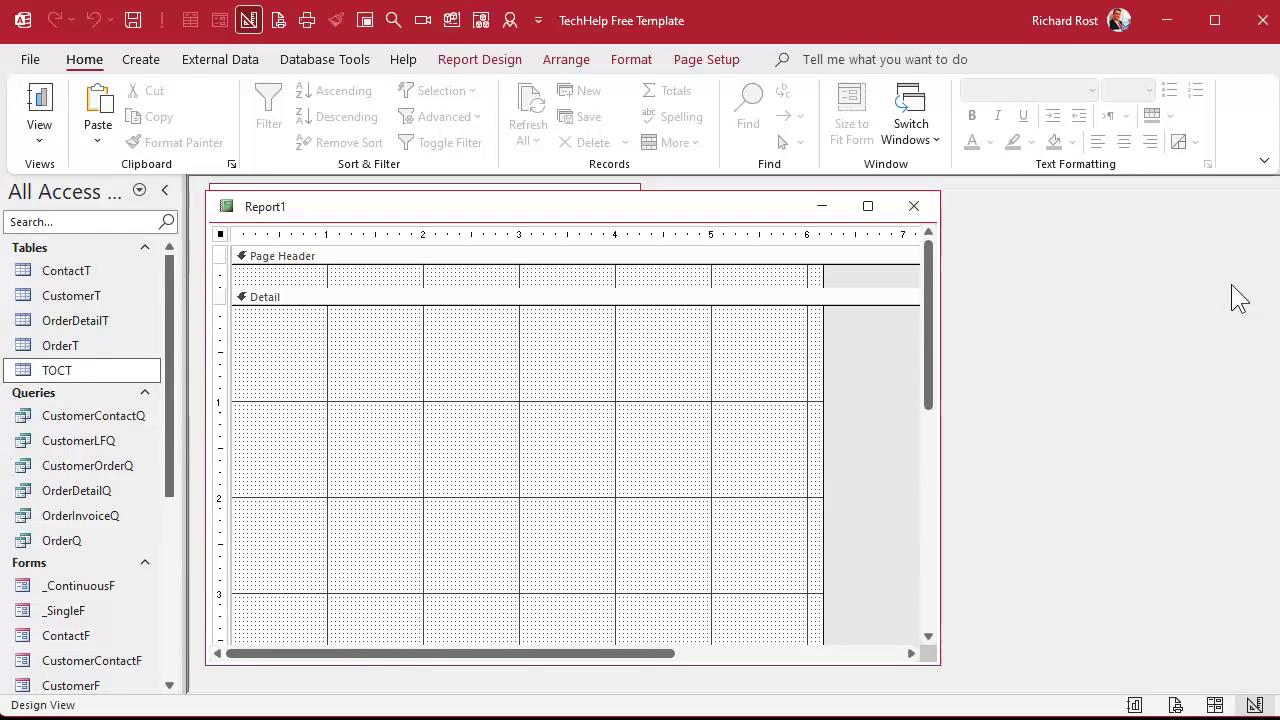
Set the report's Record Source to TOCT in the Property Sheet's Data tab
{"action": "left_click", "coordinate": [459, 353]}
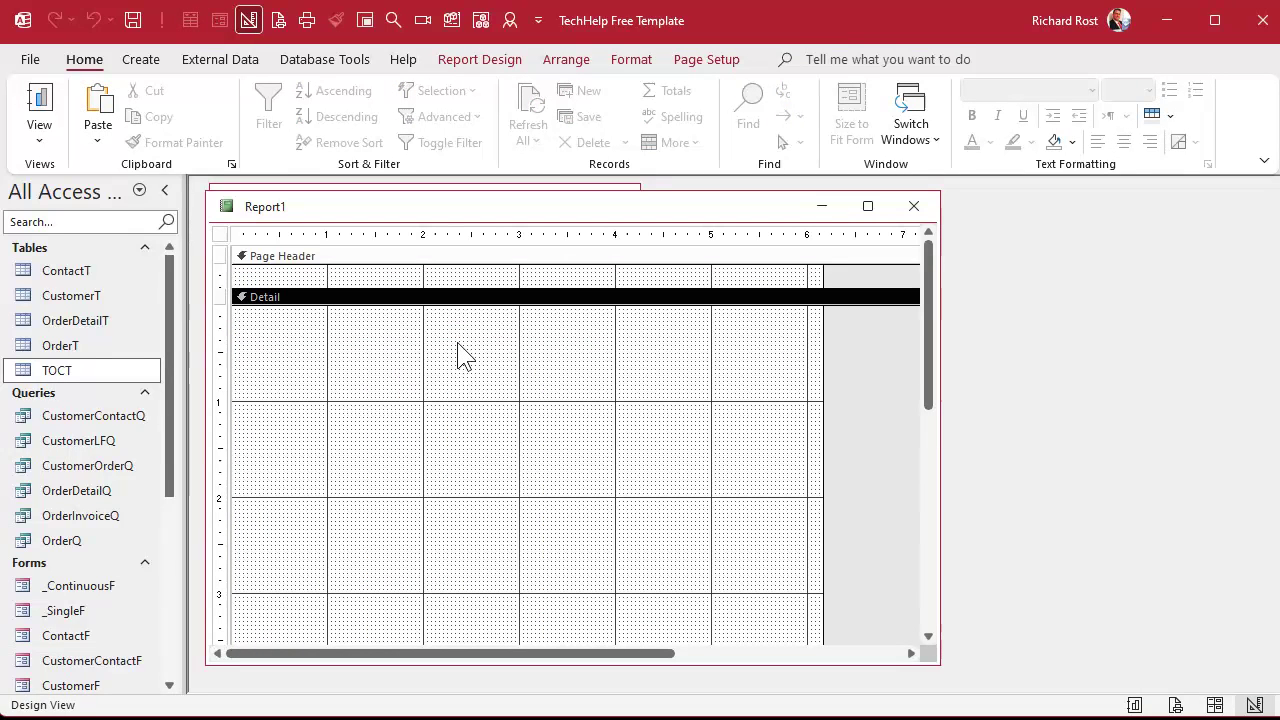
{"action": "double_click", "coordinate": [221, 235]}
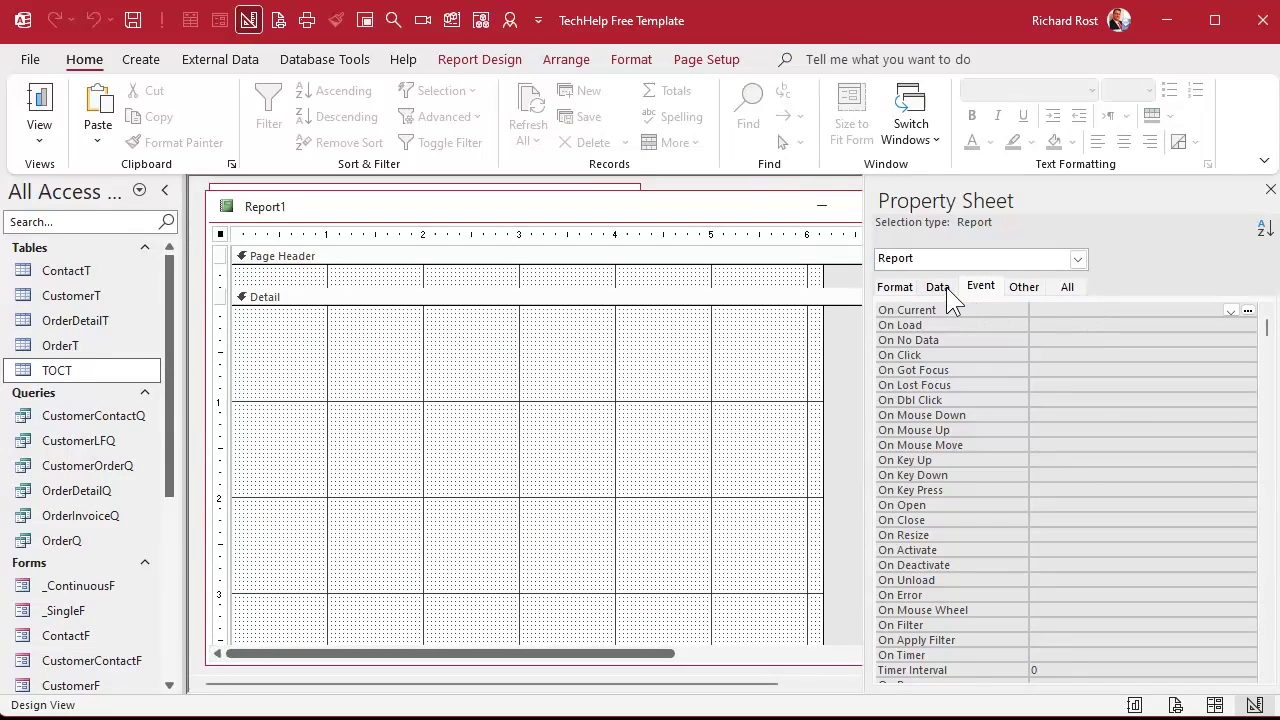
{"action": "left_click", "coordinate": [938, 287]}
{"action": "left_click", "coordinate": [1240, 310]}
{"action": "left_click", "coordinate": [1247, 310]}
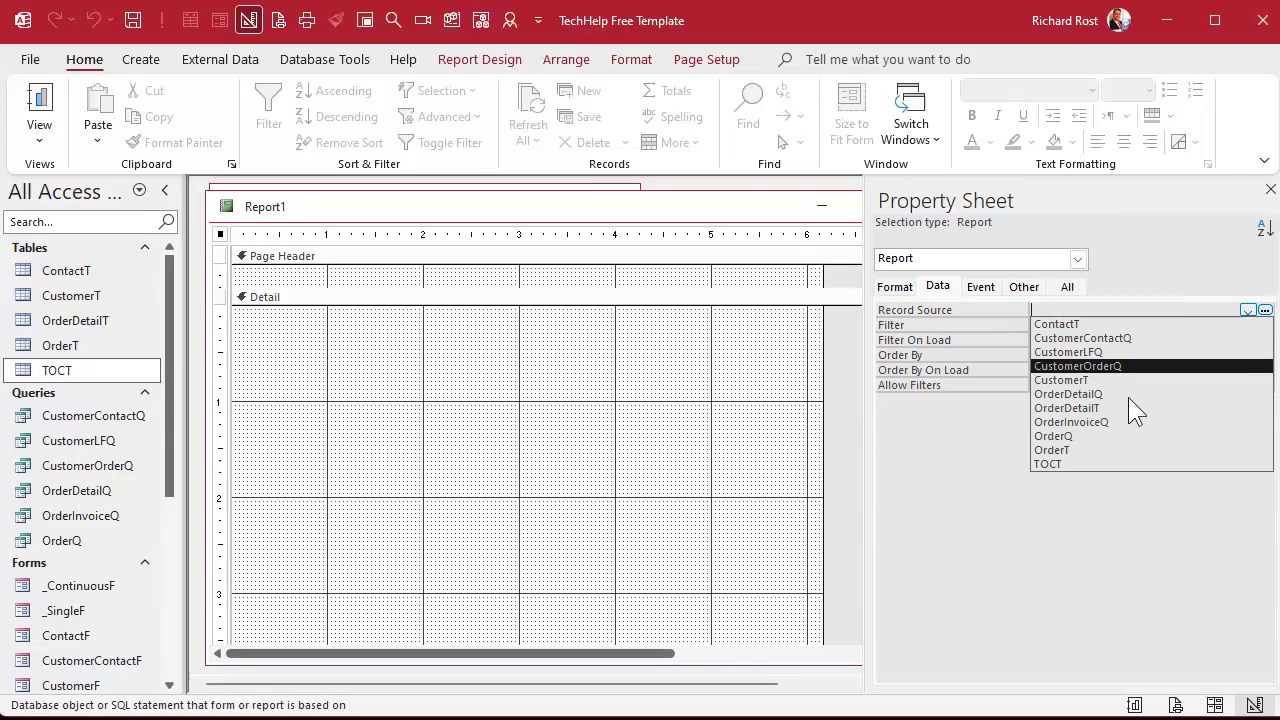
{"action": "left_click", "coordinate": [1124, 464]}
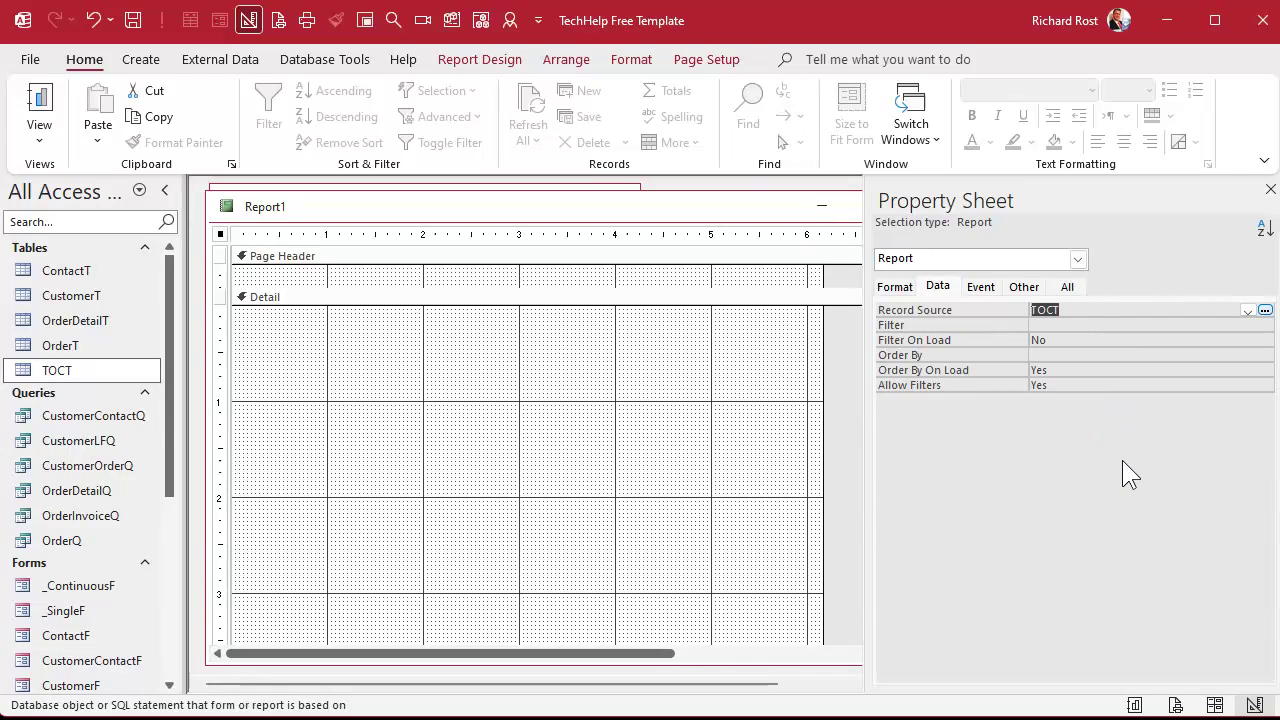
{"action": "left_click", "coordinate": [1262, 188]}
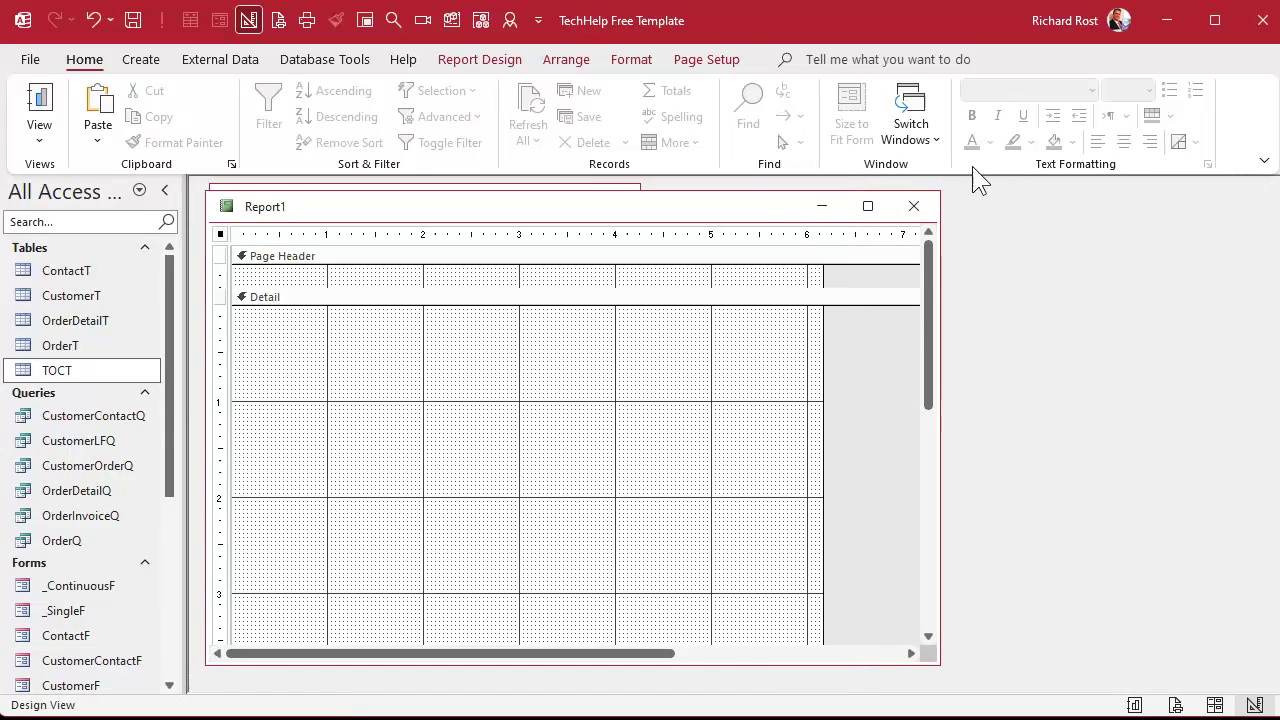
{"action": "left_click", "coordinate": [495, 58]}
Add the Description and PageNumber fields to the Detail section and delete their labels
{"action": "left_click", "coordinate": [1003, 125]}
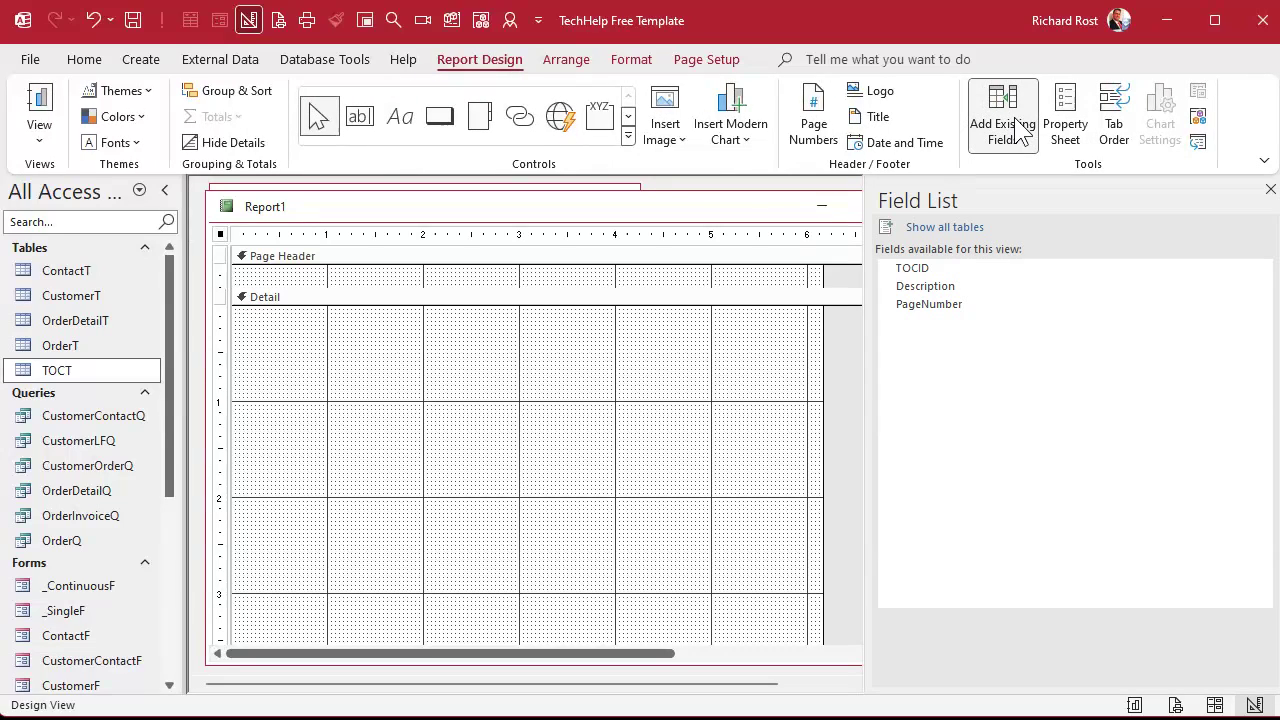
{"action": "left_click", "coordinate": [958, 290]}
{"action": "left_click", "coordinate": [975, 304], "text": "shift"}
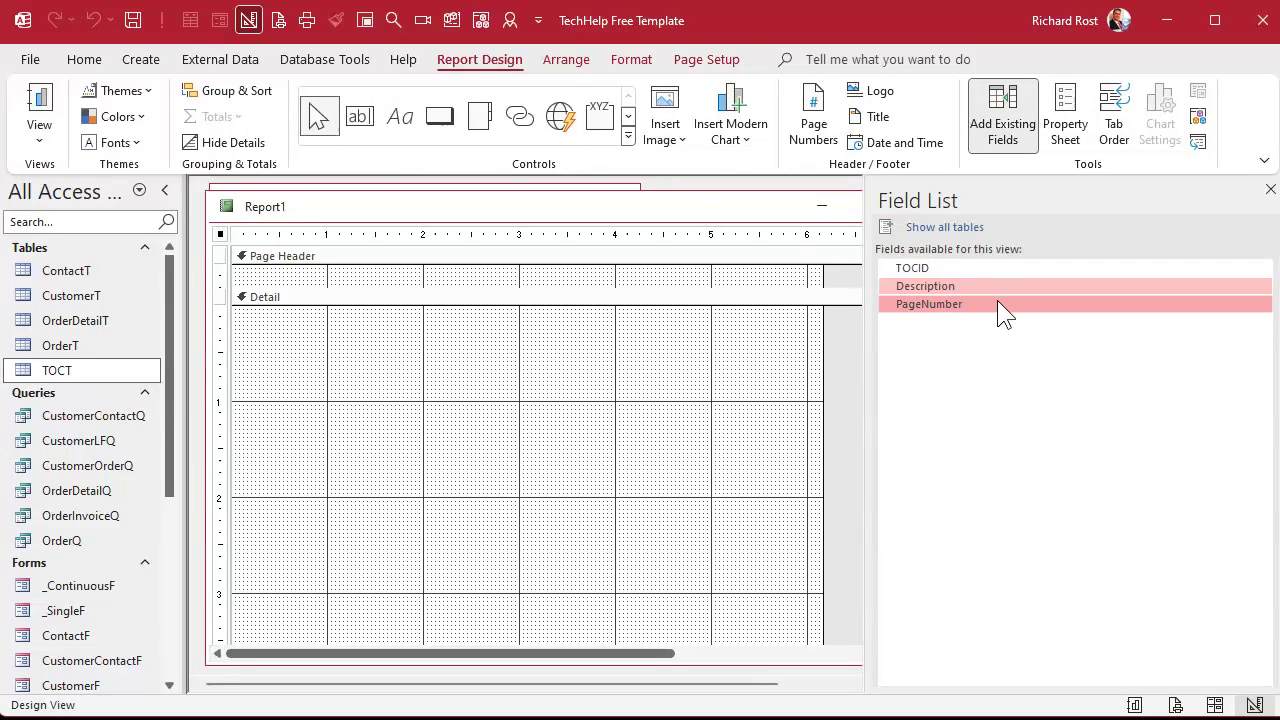
{"action": "left_click_drag", "start_coordinate": [996, 302], "coordinate": [437, 374]}
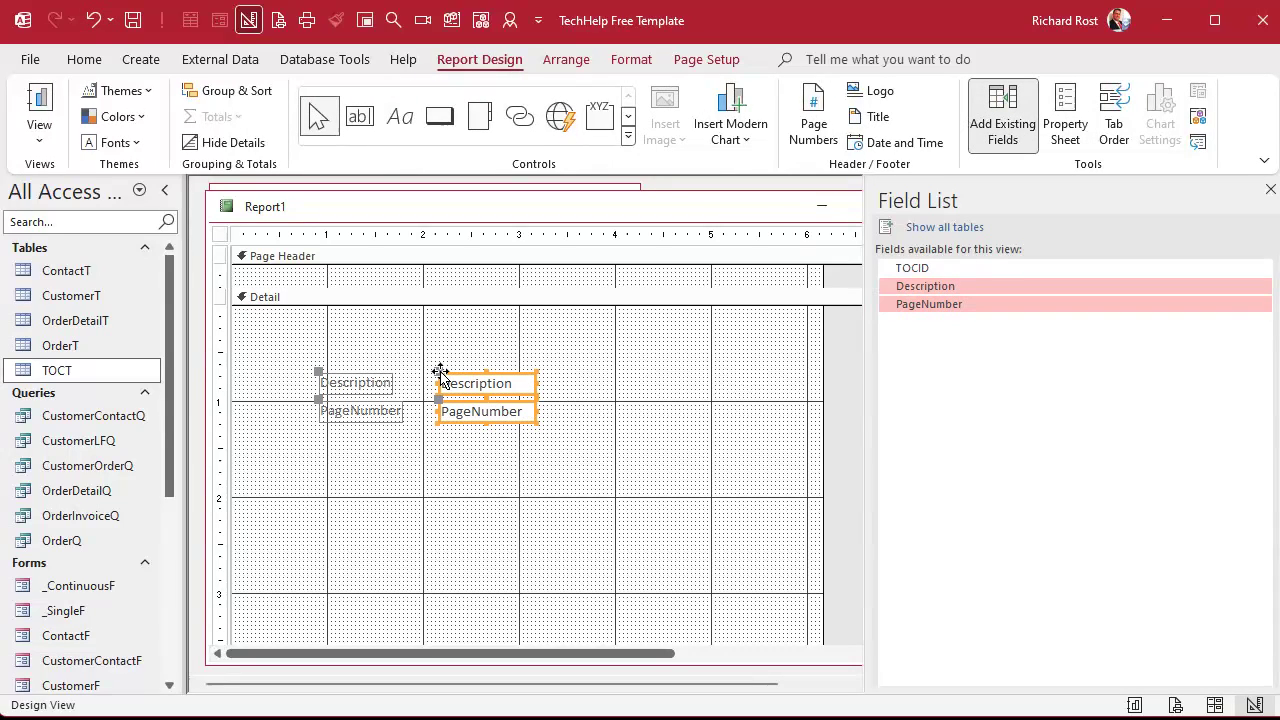
{"action": "left_click", "coordinate": [1270, 189]}
{"action": "left_click", "coordinate": [416, 505]}
{"action": "left_click_drag", "start_coordinate": [337, 352], "coordinate": [390, 495]}
{"action": "key", "text": "Delete"}
Collapse the Page Header, place Description and PageNumber on one top row, and shrink Detail
{"action": "left_click_drag", "start_coordinate": [391, 285], "coordinate": [390, 228]}
{"action": "left_click_drag", "start_coordinate": [478, 365], "coordinate": [694, 291]}
{"action": "left_click", "coordinate": [540, 413]}
{"action": "left_click_drag", "start_coordinate": [530, 392], "coordinate": [815, 295]}
{"action": "left_click", "coordinate": [692, 291]}
{"action": "left_click_drag", "start_coordinate": [692, 291], "coordinate": [714, 291]}
{"action": "left_click", "coordinate": [714, 391]}
{"action": "scroll", "coordinate": [718, 390], "scroll_direction": "down", "scroll_amount": 3}
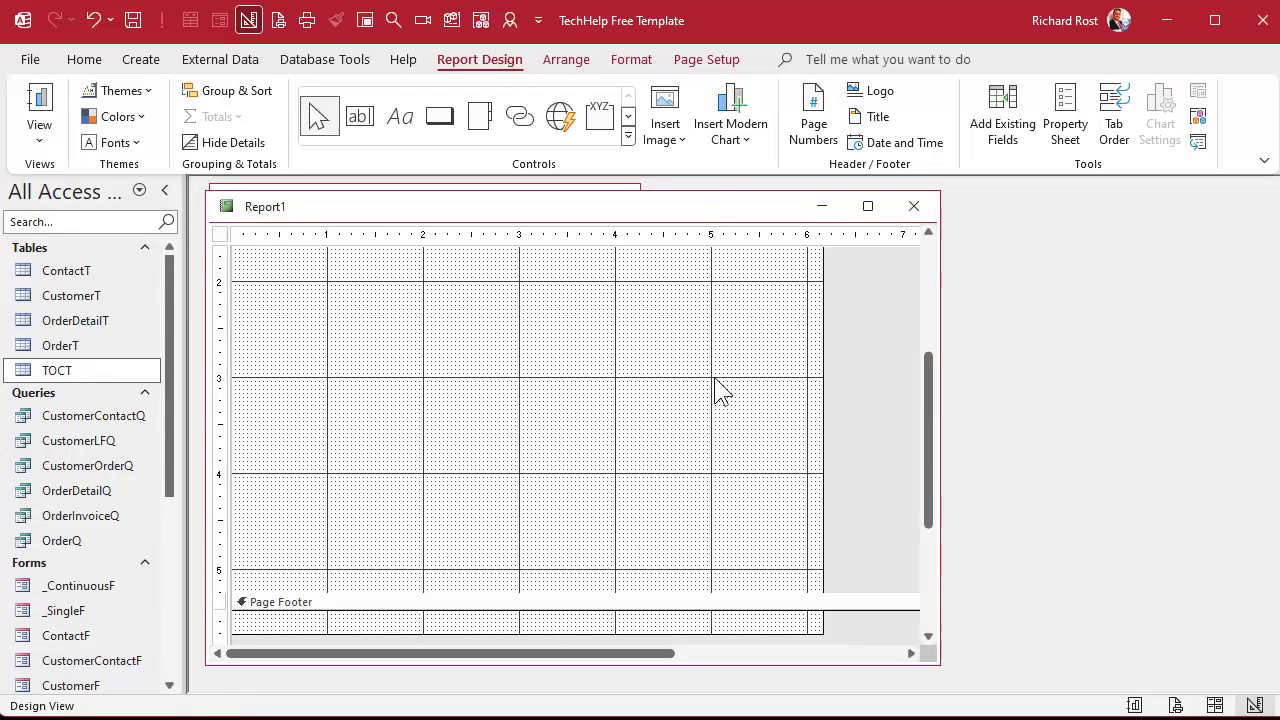
{"action": "scroll", "coordinate": [718, 390], "scroll_direction": "down", "scroll_amount": 3}
{"action": "left_click_drag", "start_coordinate": [674, 400], "coordinate": [659, 293]}
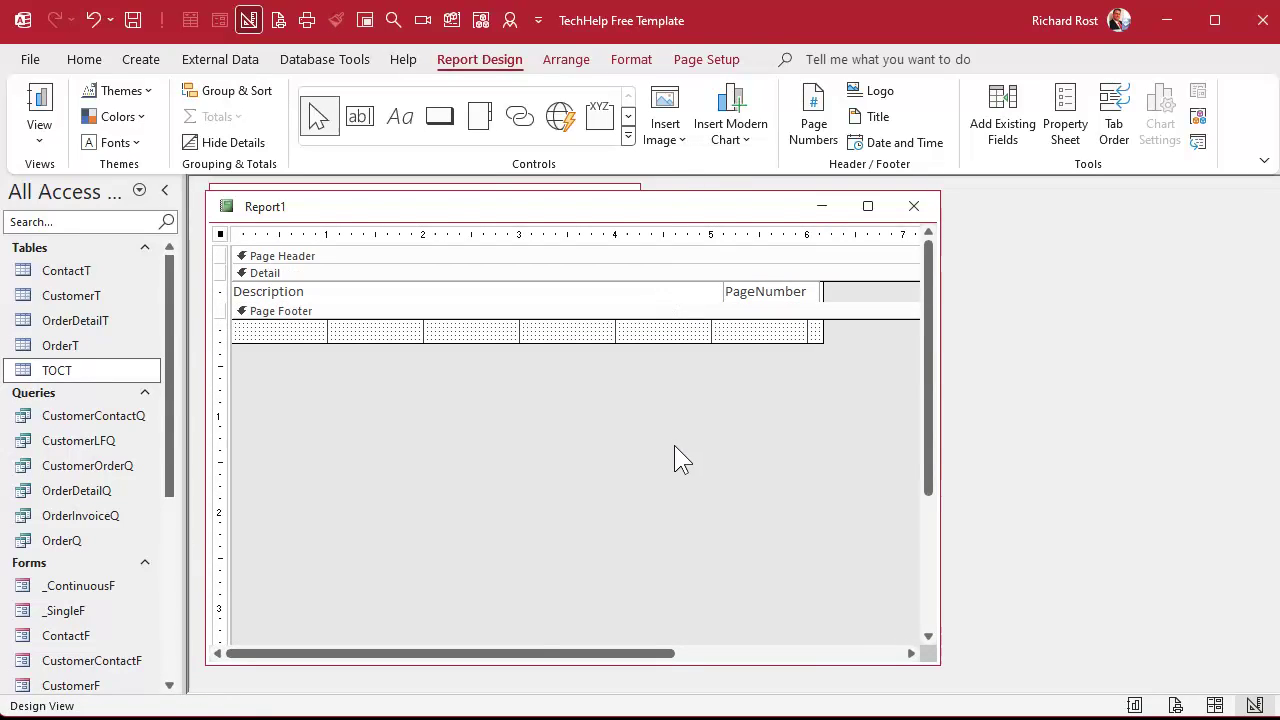
Right-align the PageNumber text box
{"action": "left_click", "coordinate": [560, 294]}
{"action": "left_click", "coordinate": [632, 60]}
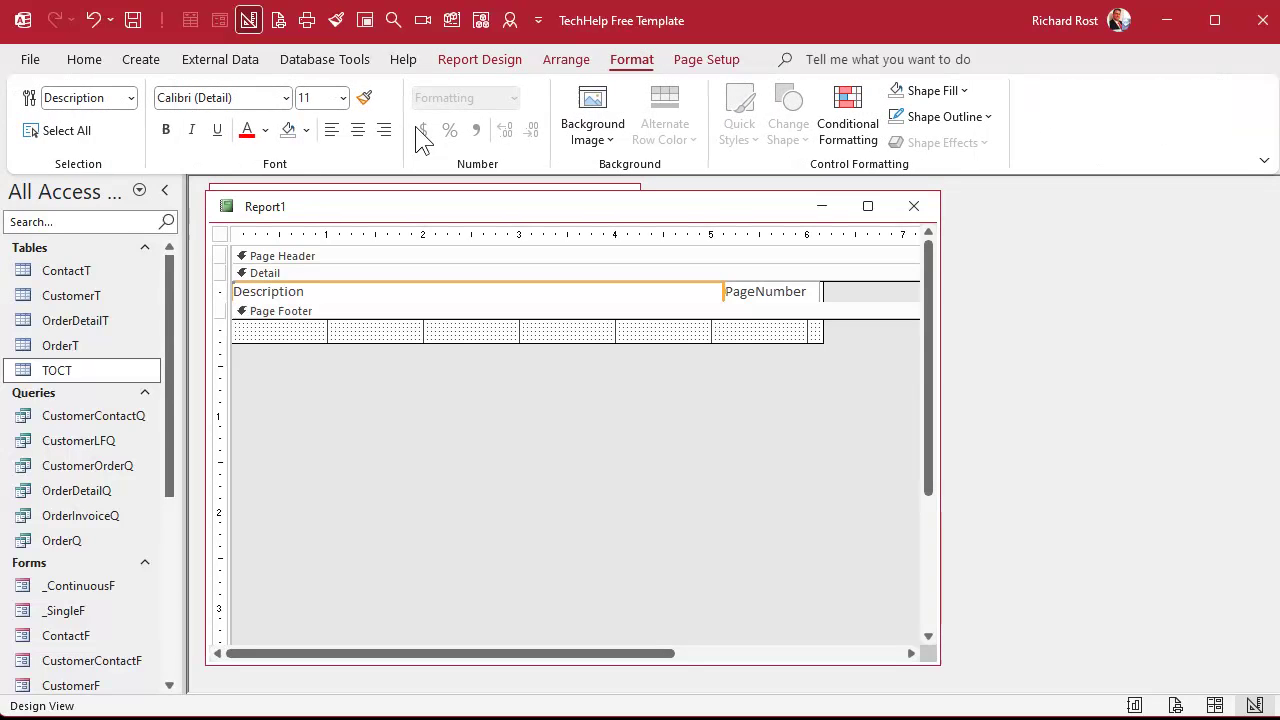
{"action": "left_click", "coordinate": [765, 296]}
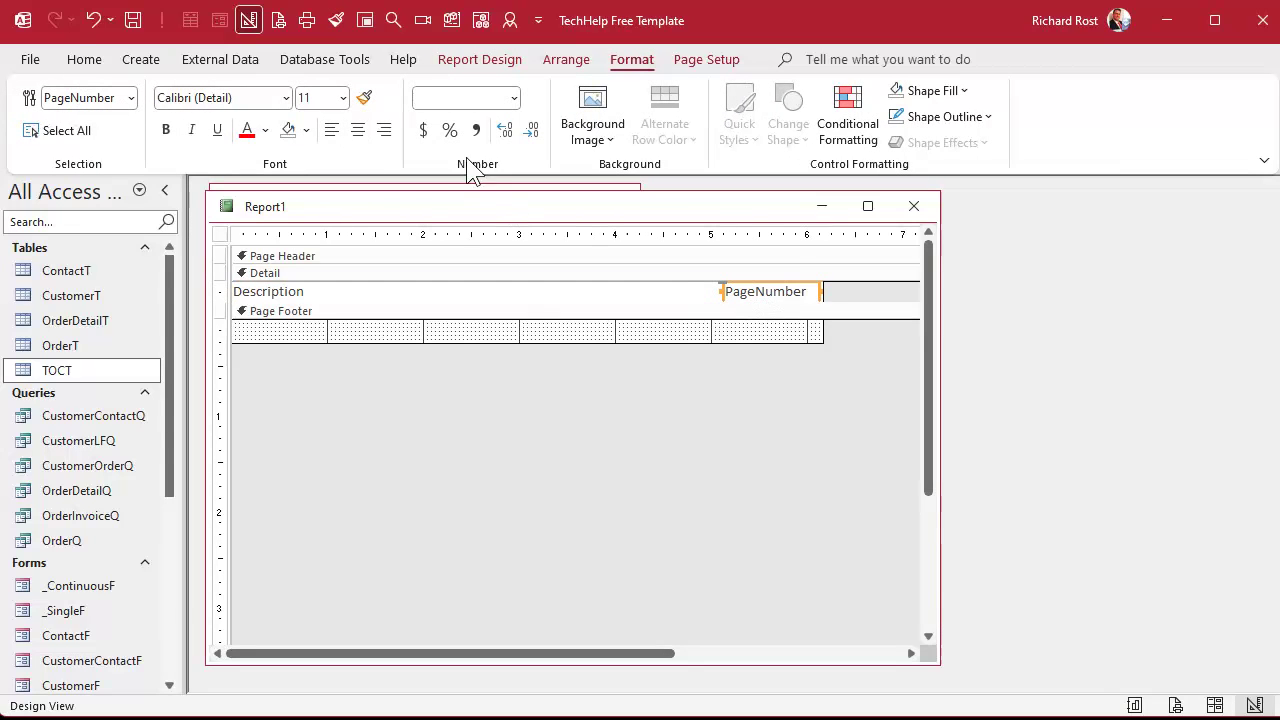
{"action": "left_click", "coordinate": [384, 129]}
{"action": "left_click", "coordinate": [600, 399]}
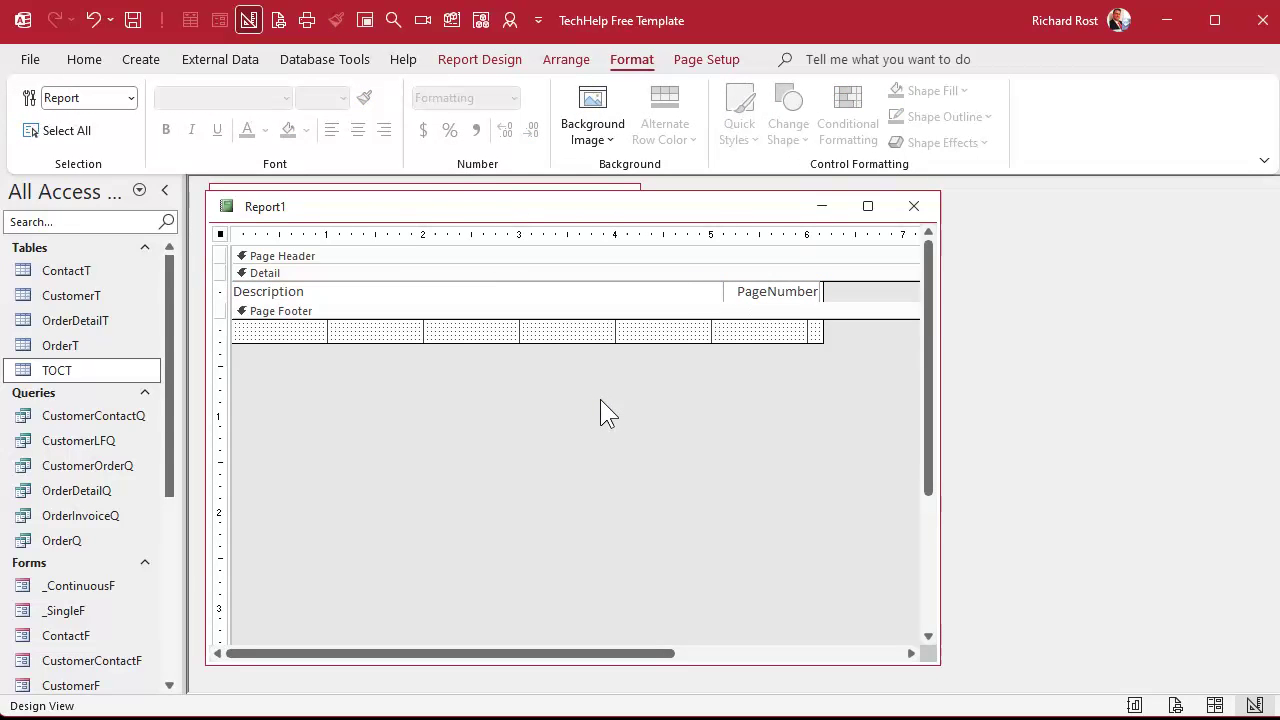
Collapse the Page Footer to zero height and save the report as TOCR
{"action": "double_click", "coordinate": [278, 272]}
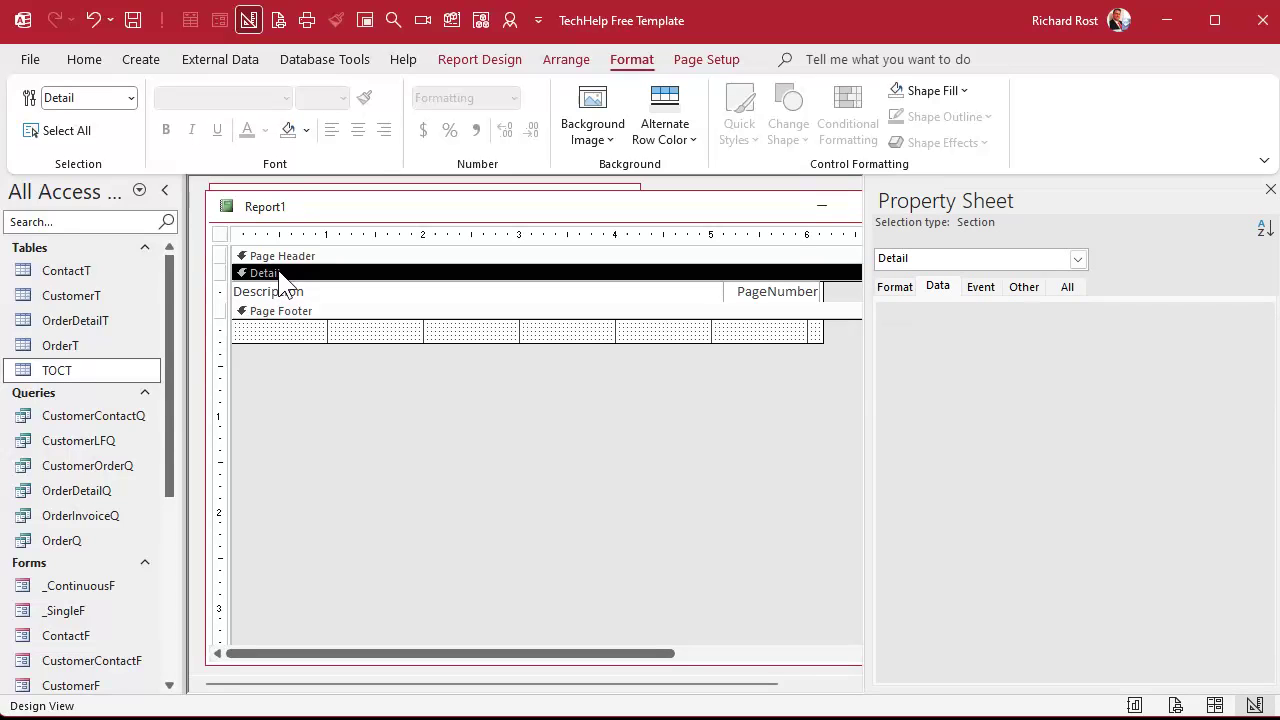
{"action": "left_click", "coordinate": [895, 287]}
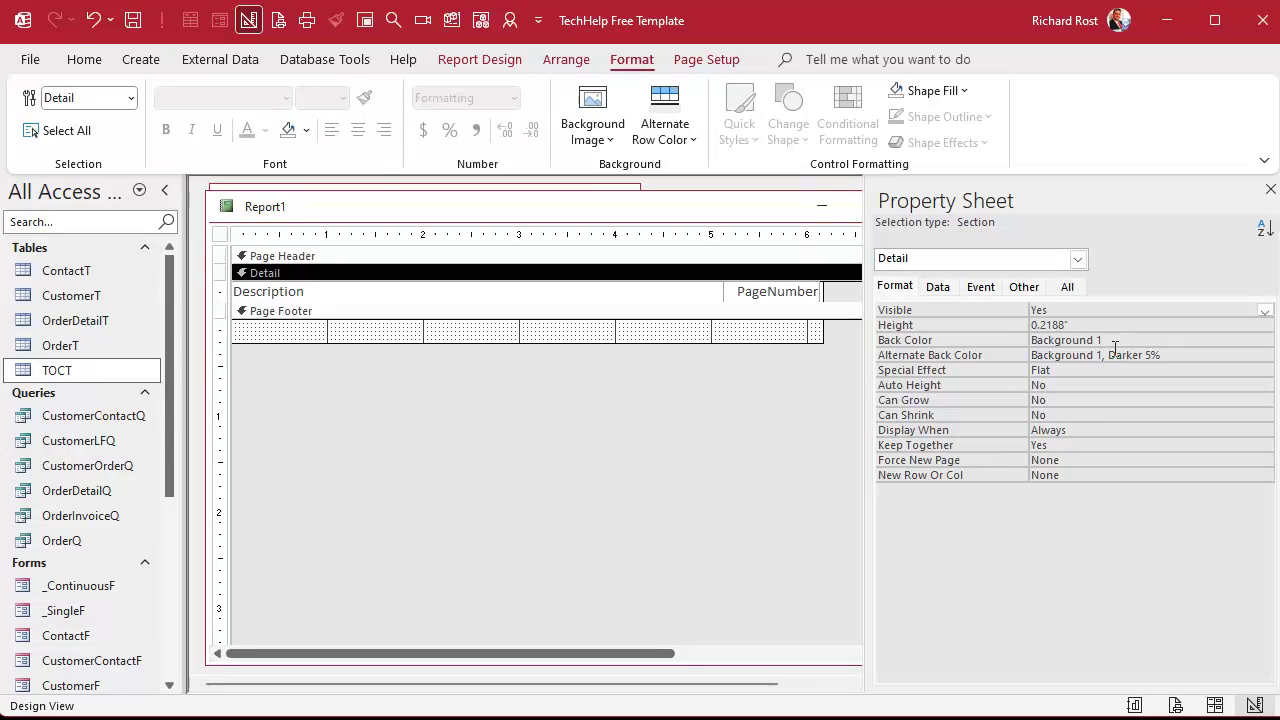
{"action": "left_click", "coordinate": [1270, 189]}
{"action": "left_click", "coordinate": [710, 391]}
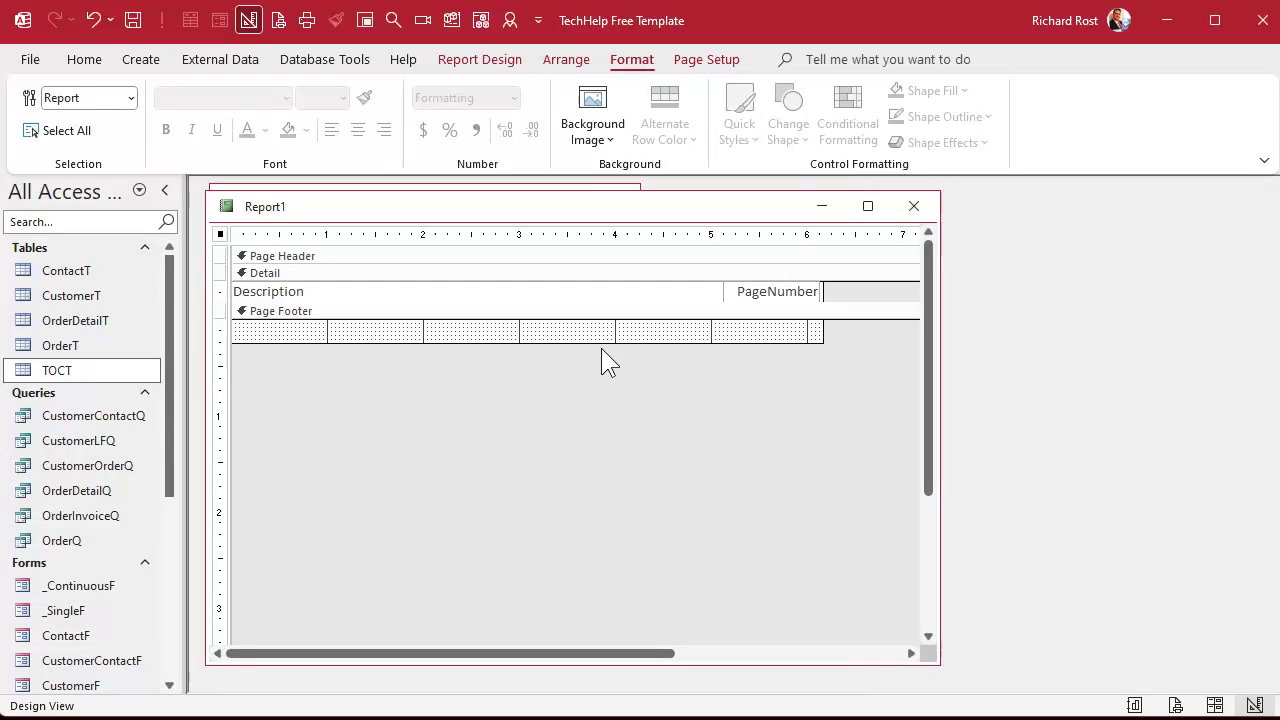
{"action": "left_click_drag", "start_coordinate": [603, 343], "coordinate": [603, 318]}
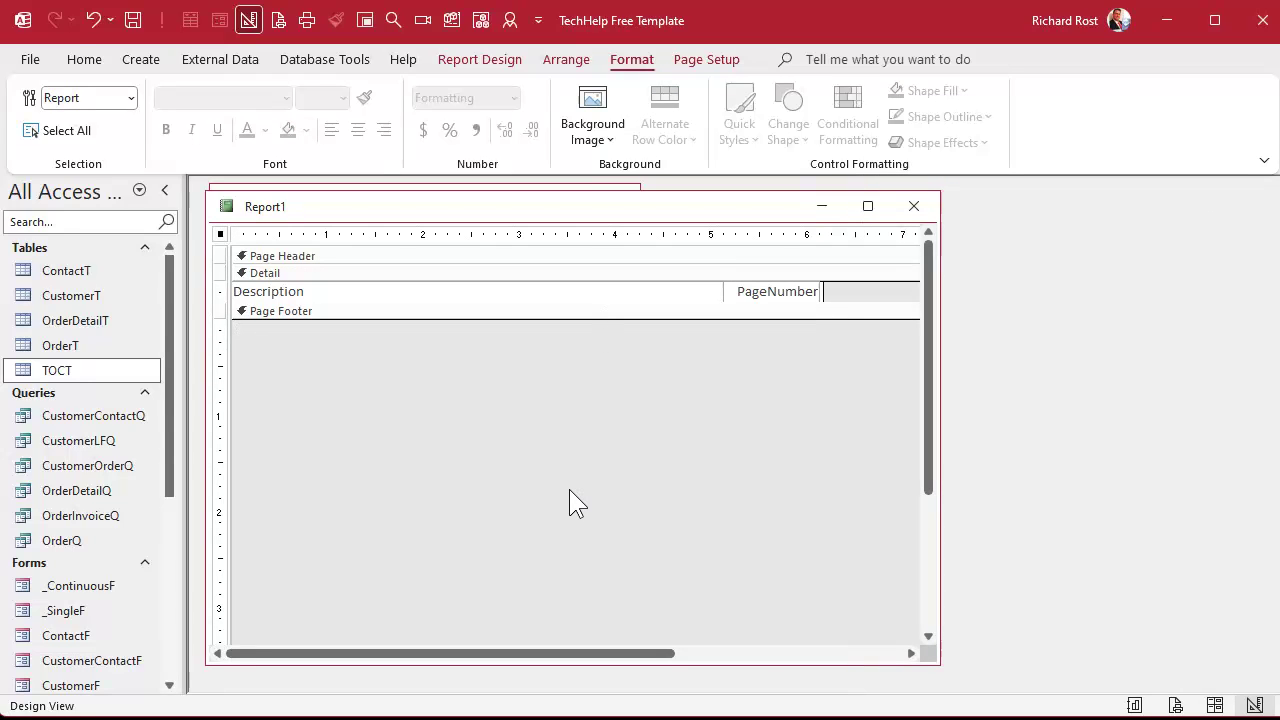
{"action": "key", "text": "ctrl+s"}
{"action": "type", "text": "TOCR"}
{"action": "key", "text": "Return"}
Preview the TOCR report, then return it to Design View
{"action": "right_click", "coordinate": [417, 206]}
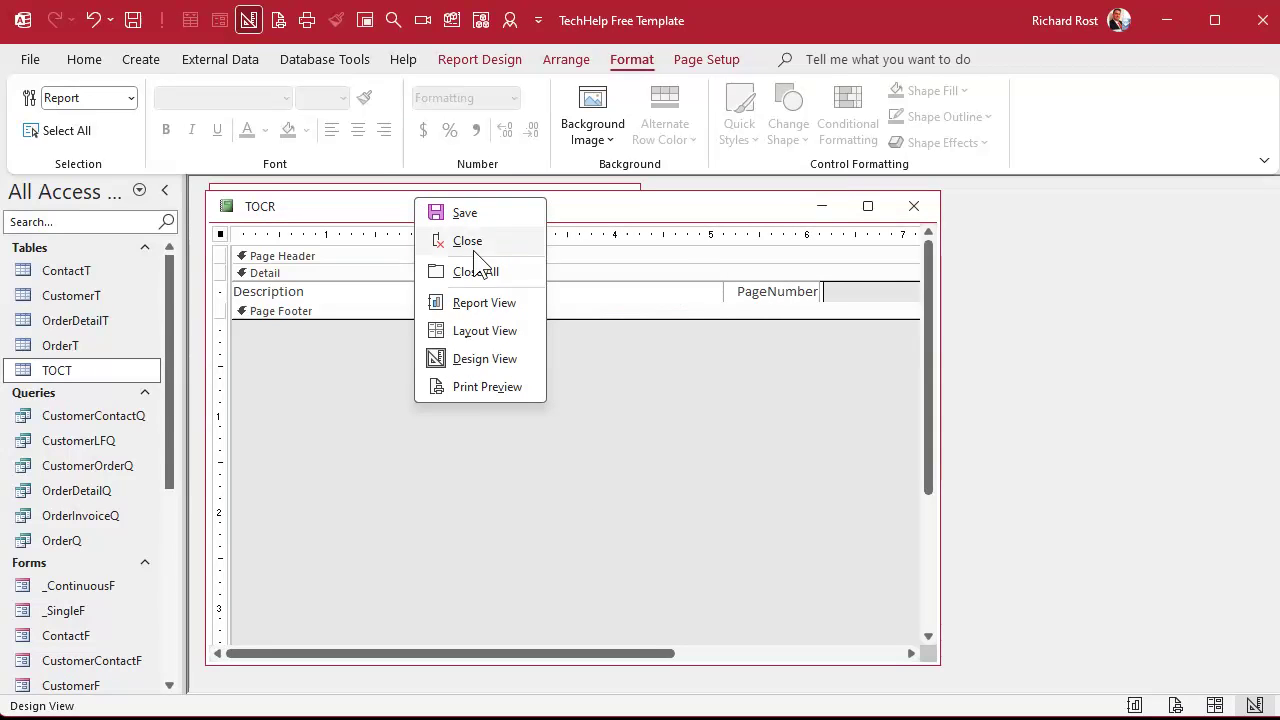
{"action": "left_click", "coordinate": [485, 386]}
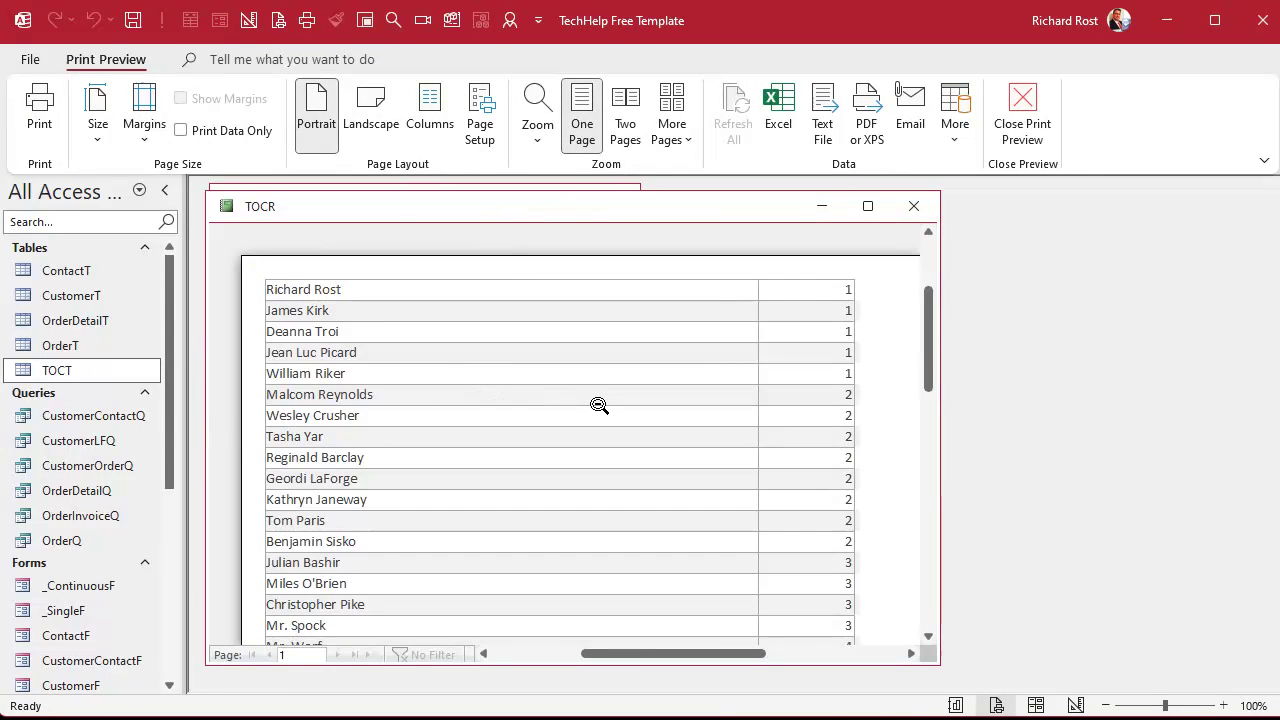
{"action": "right_click", "coordinate": [640, 211]}
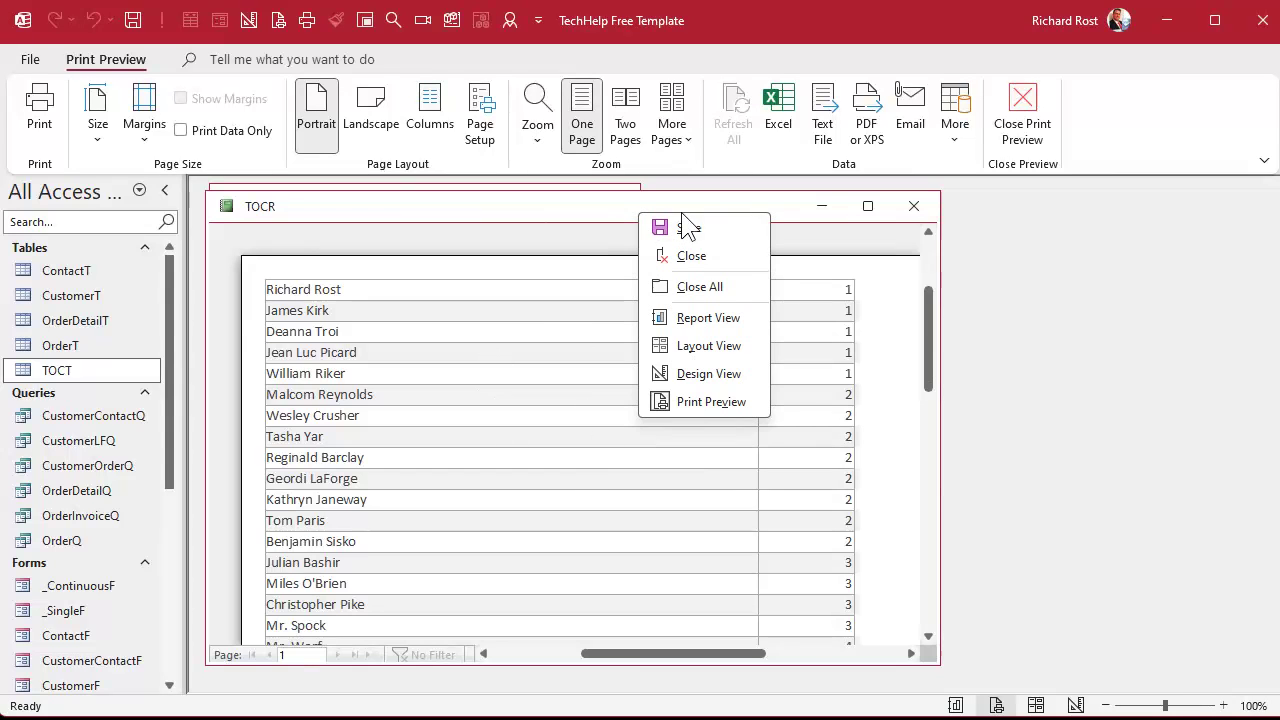
{"action": "left_click", "coordinate": [705, 373]}
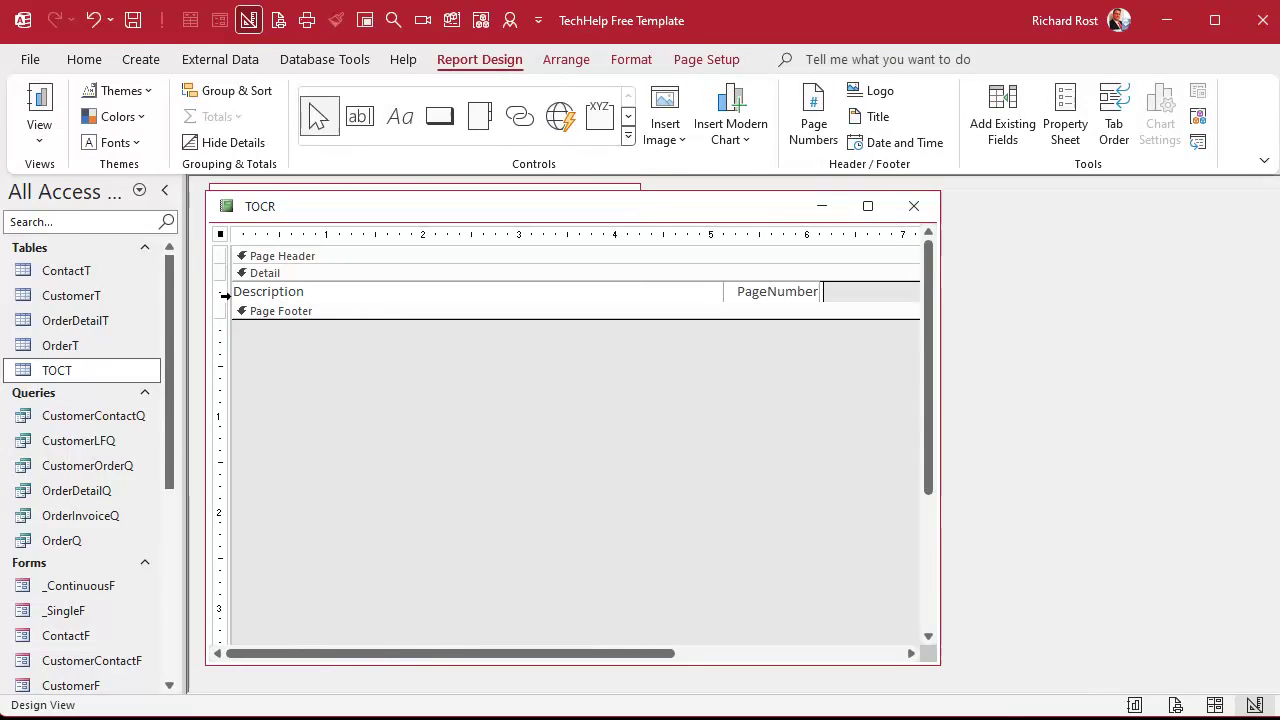
Make the Detail row controls' shape outlines transparent and show TOCR in Print Preview
{"action": "left_click", "coordinate": [224, 292]}
{"action": "left_click", "coordinate": [632, 62]}
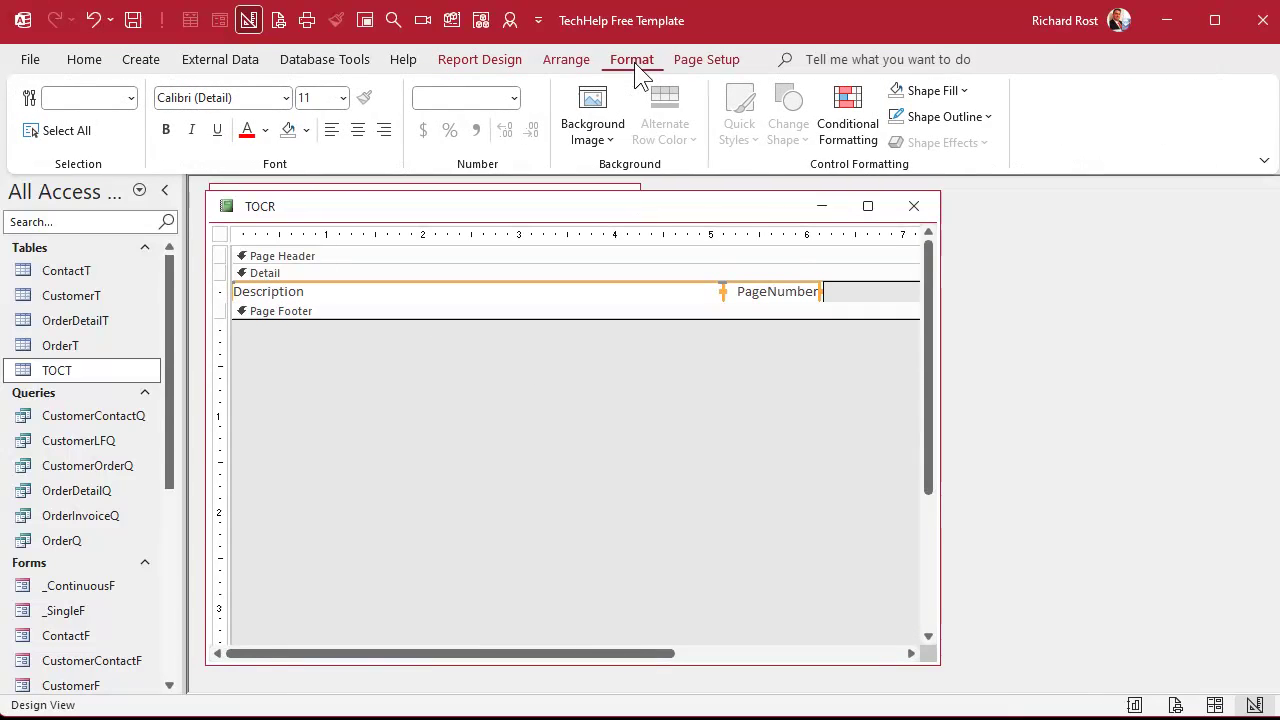
{"action": "left_click", "coordinate": [945, 116]}
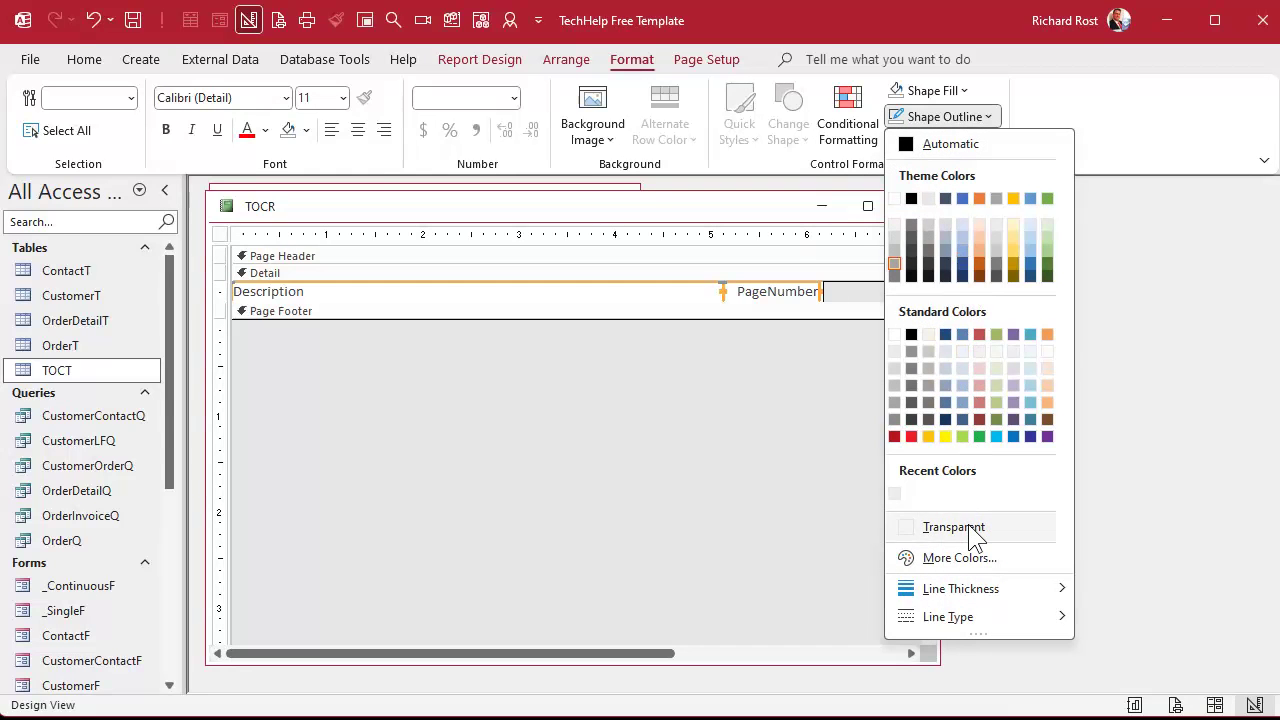
{"action": "left_click", "coordinate": [973, 530]}
{"action": "left_click", "coordinate": [736, 451]}
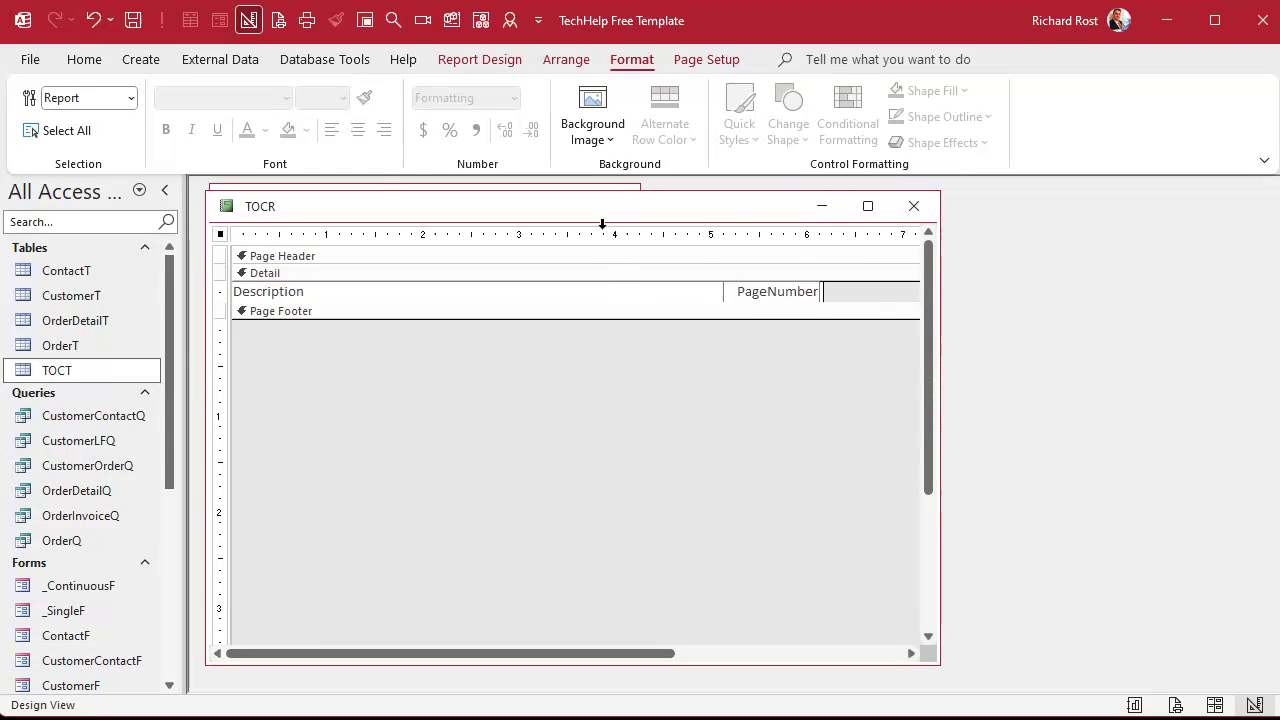
{"action": "right_click", "coordinate": [601, 208]}
{"action": "left_click", "coordinate": [670, 396]}
Zoom the TOCR preview out and back in to check the page, then close TOCR
{"action": "left_click", "coordinate": [656, 407]}
{"action": "left_click", "coordinate": [530, 250]}
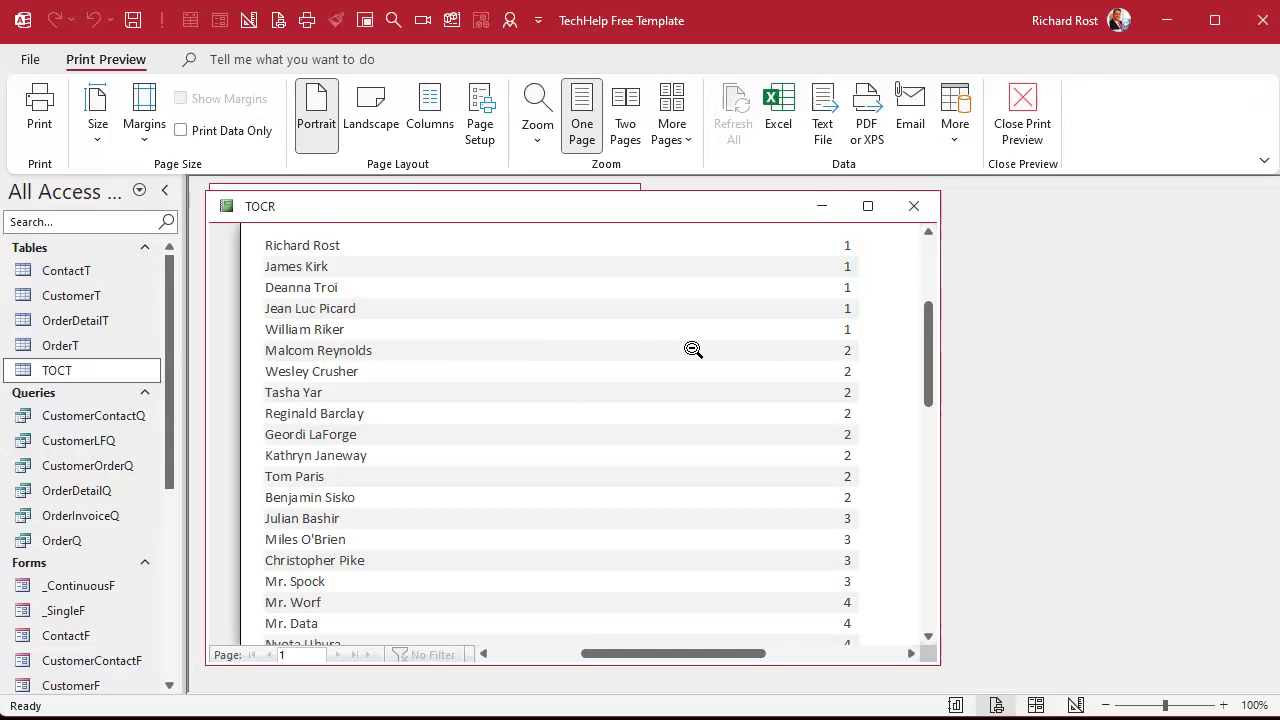
{"action": "left_click", "coordinate": [791, 365]}
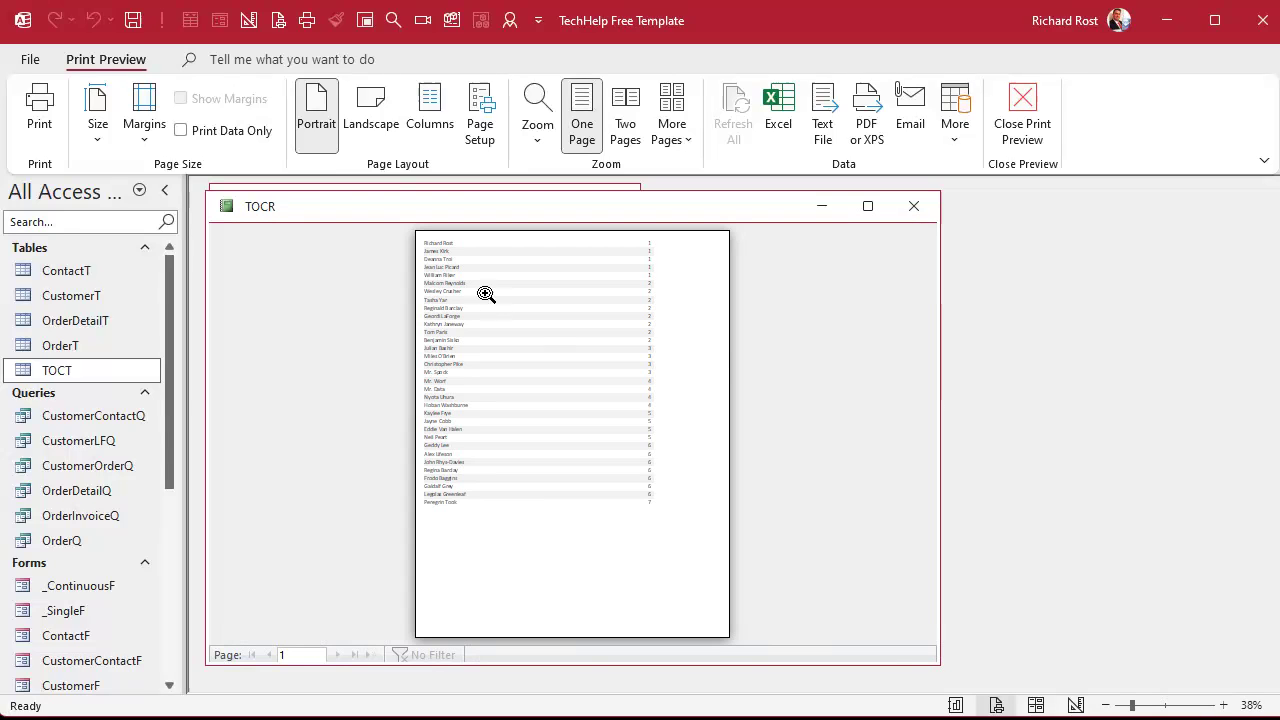
{"action": "left_click", "coordinate": [557, 246]}
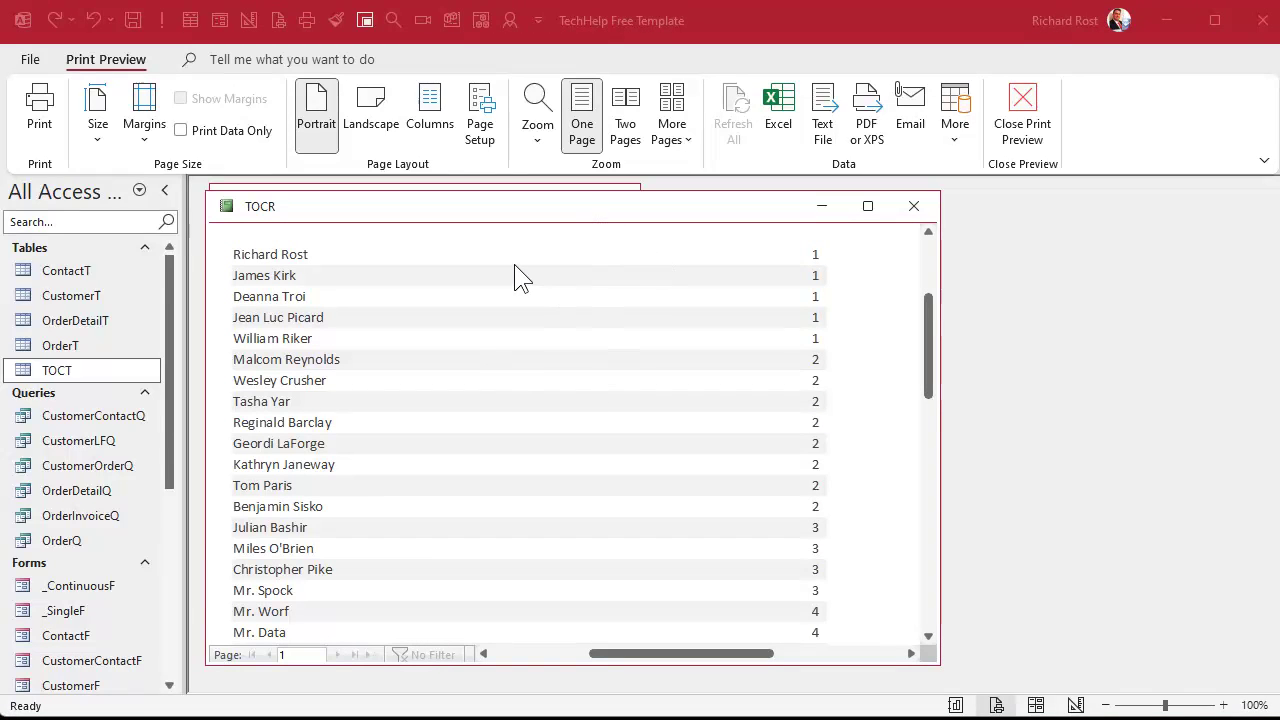
{"action": "left_click", "coordinate": [913, 206]}
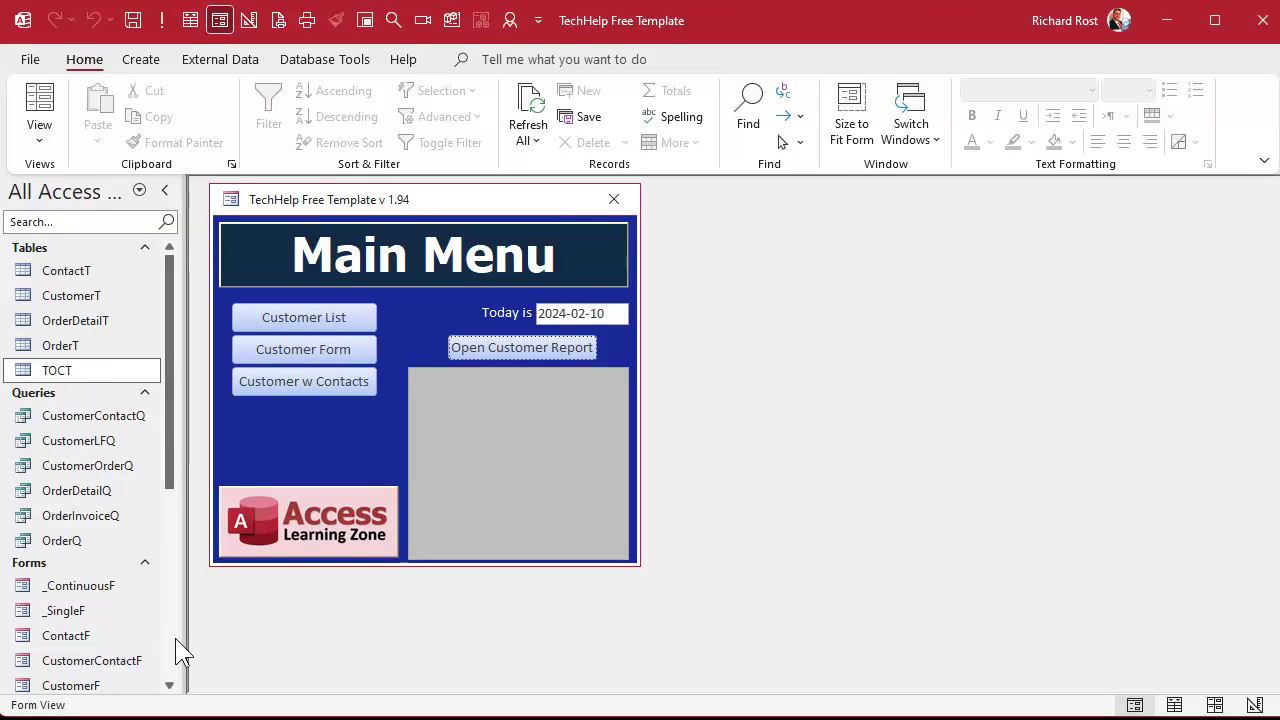
Open the CustomerContactR report in Design View
{"action": "scroll", "coordinate": [170, 640], "scroll_direction": "down", "scroll_amount": 5}
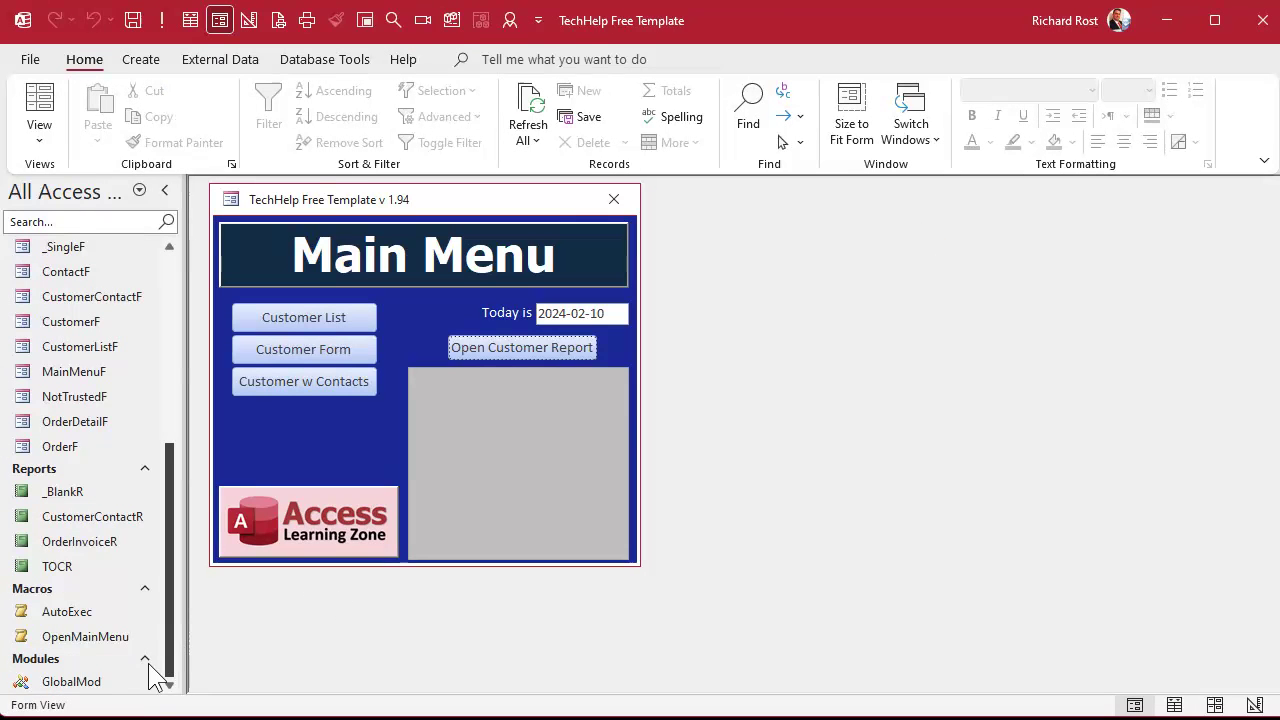
{"action": "right_click", "coordinate": [105, 517]}
{"action": "left_click", "coordinate": [204, 589]}
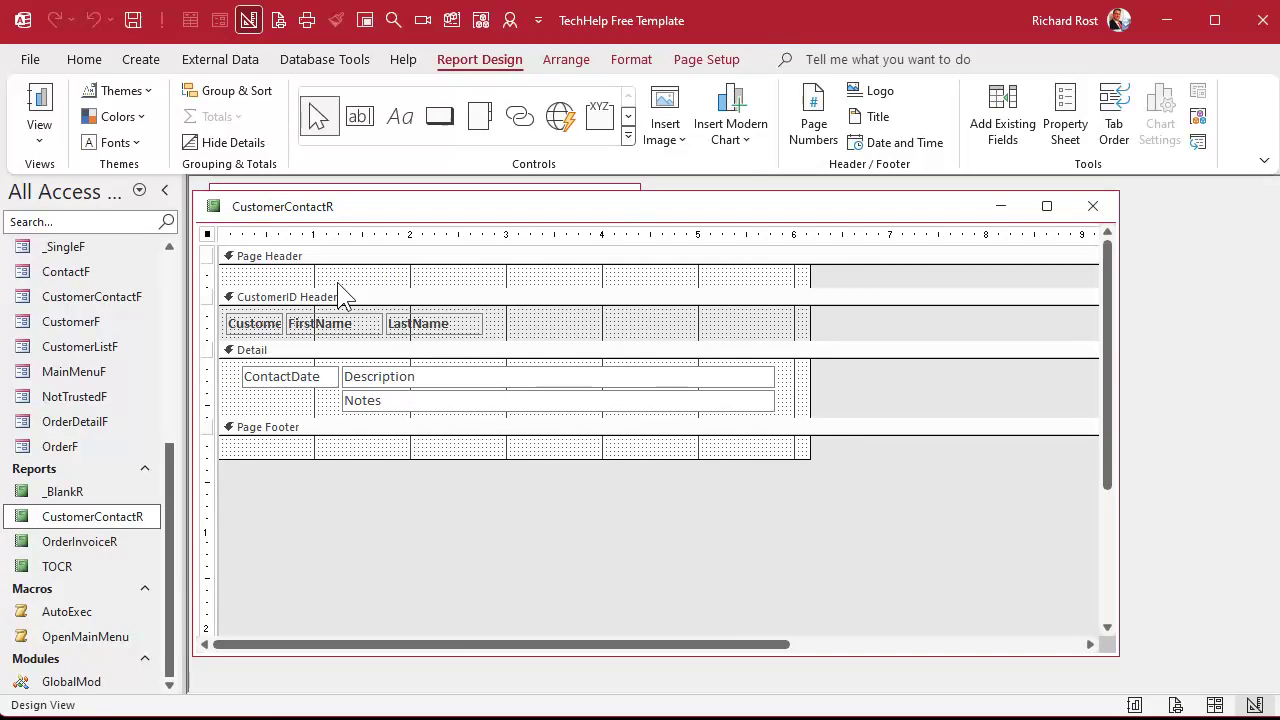
Copy the FirstName field into the page footer, move it to the right end, and right-align it
{"action": "left_click", "coordinate": [283, 444]}
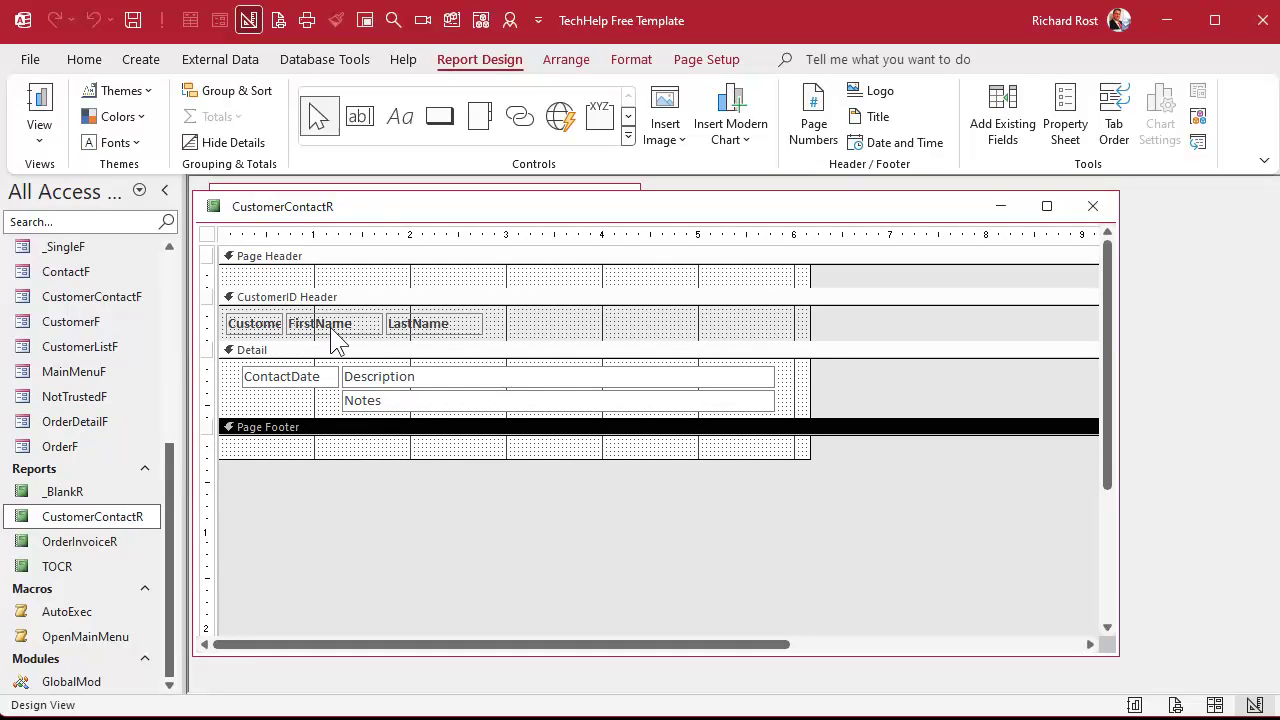
{"action": "left_click", "coordinate": [333, 328]}
{"action": "key", "text": "ctrl+c"}
{"action": "left_click", "coordinate": [316, 455]}
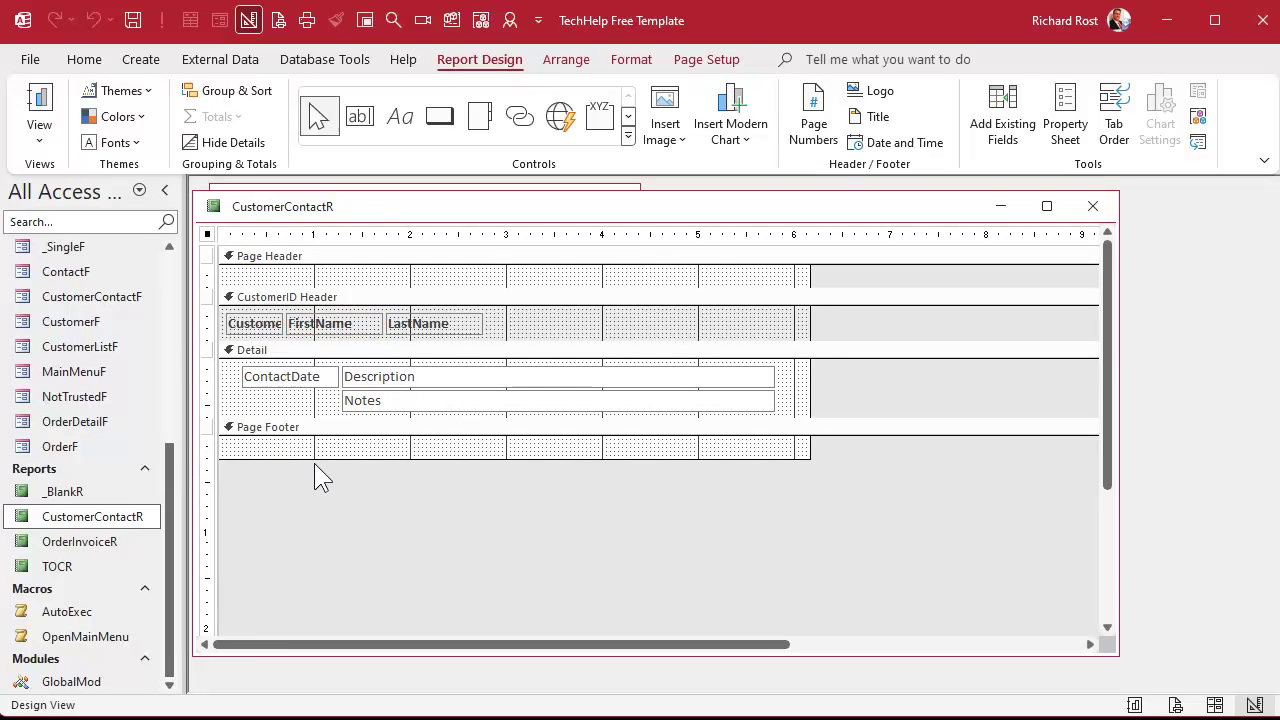
{"action": "key", "text": "ctrl+v"}
{"action": "left_click", "coordinate": [277, 456]}
{"action": "left_click_drag", "start_coordinate": [277, 450], "coordinate": [757, 465]}
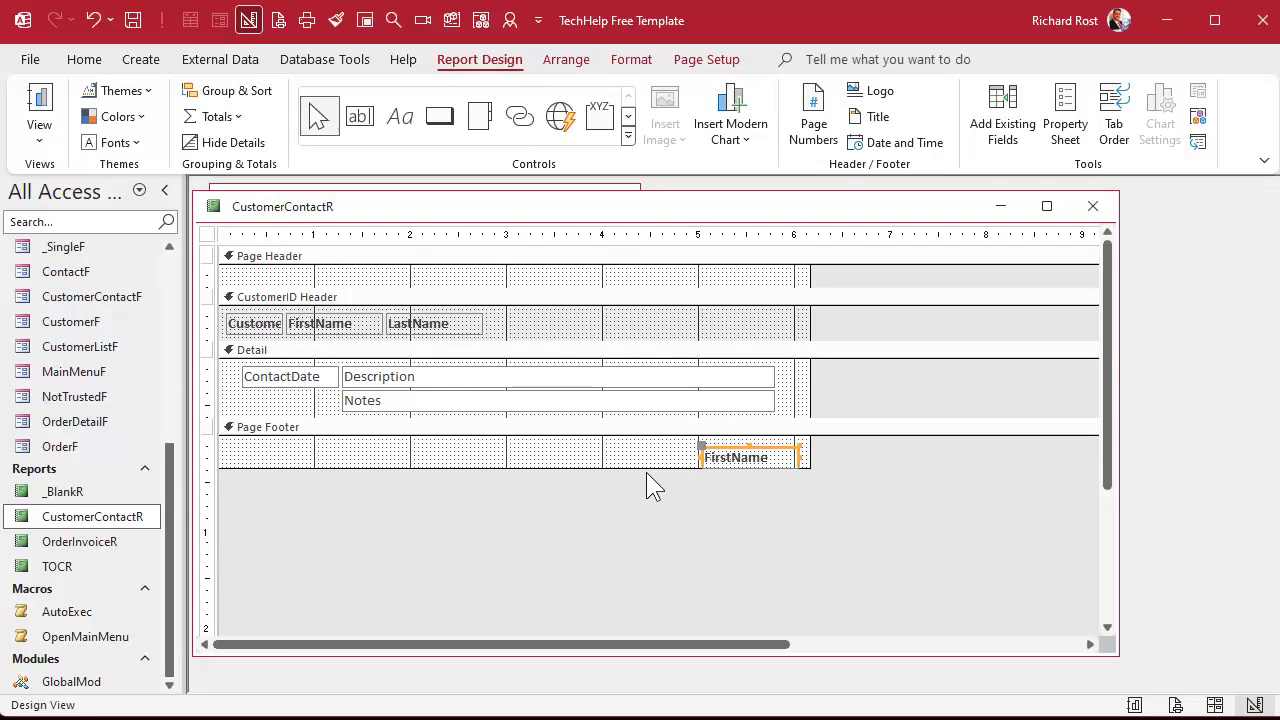
{"action": "left_click_drag", "start_coordinate": [648, 461], "coordinate": [648, 479]}
{"action": "left_click", "coordinate": [690, 466]}
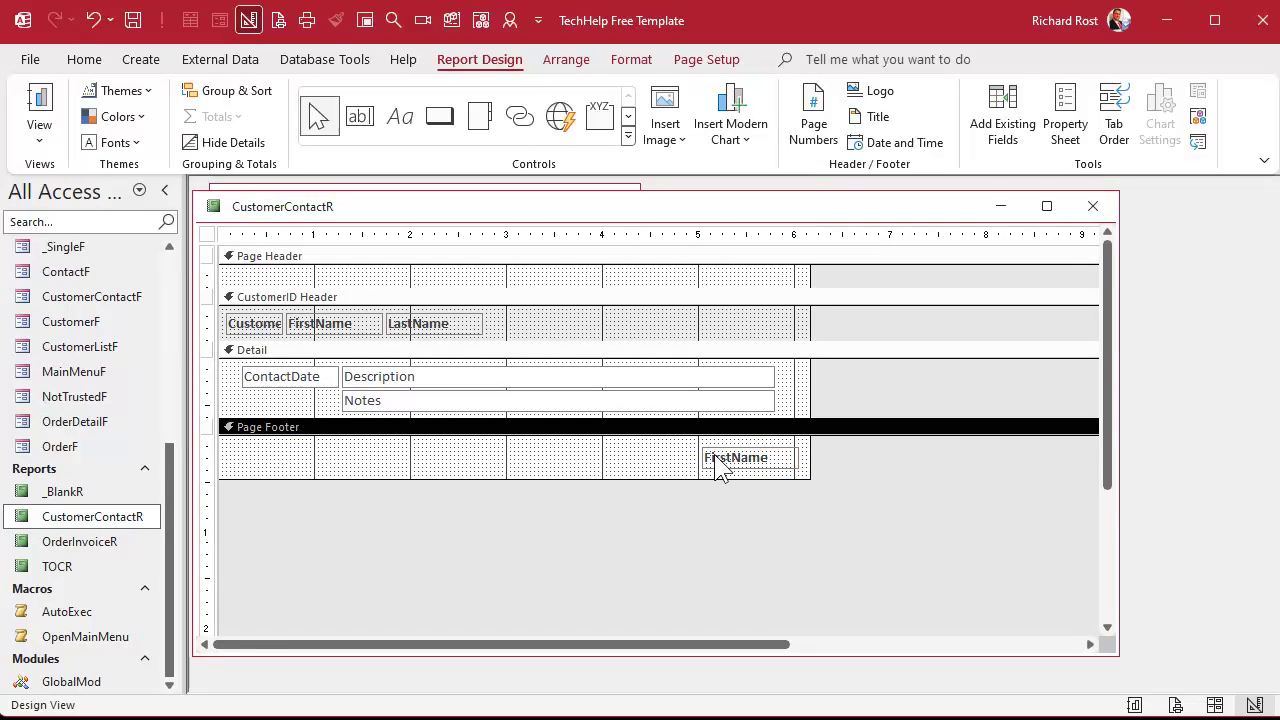
{"action": "left_click", "coordinate": [755, 470]}
{"action": "left_click", "coordinate": [645, 57]}
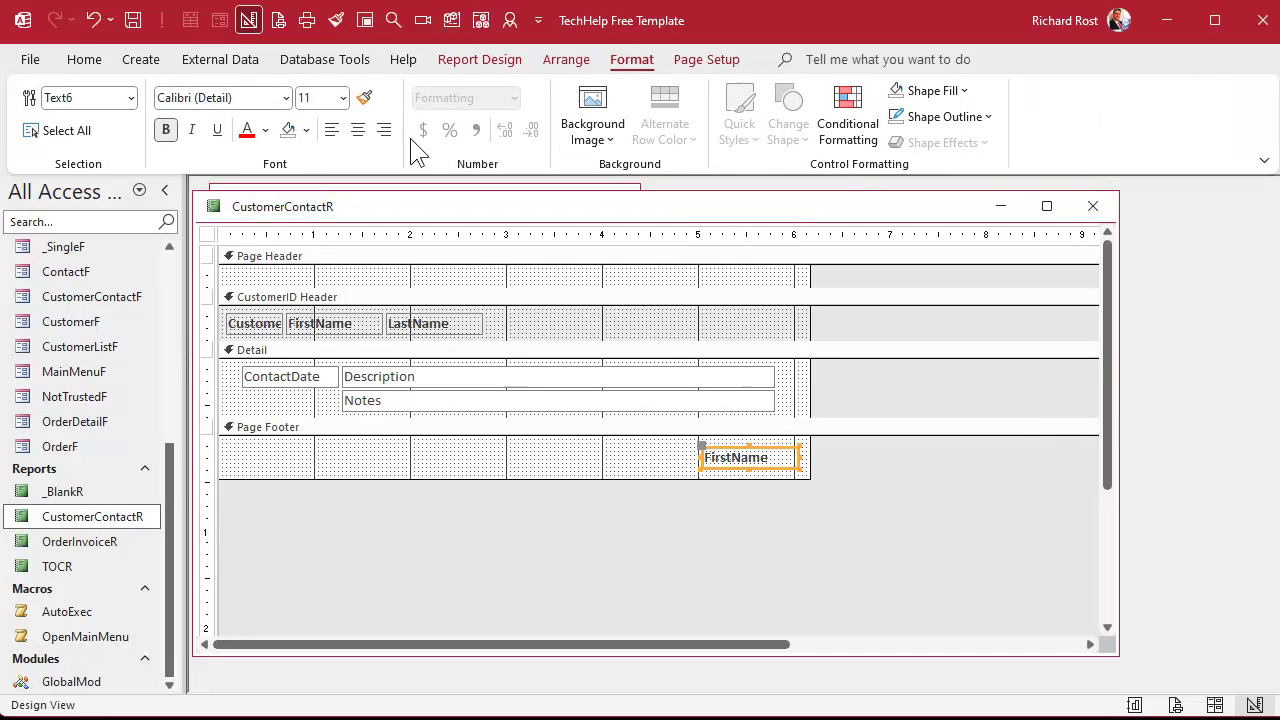
{"action": "left_click", "coordinate": [383, 130]}
Name the footer box PageN with control source =[Page], then close the report
{"action": "left_click", "coordinate": [714, 471]}
{"action": "double_click", "coordinate": [734, 457]}
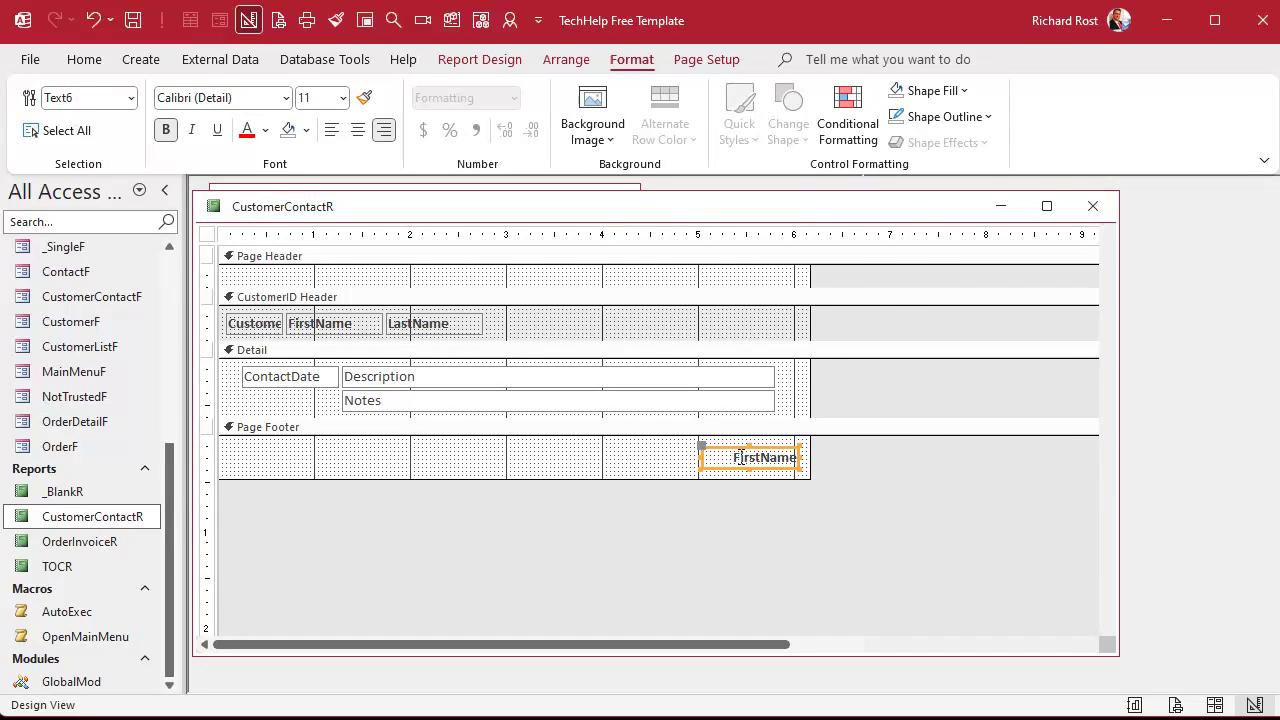
{"action": "left_click", "coordinate": [1066, 287]}
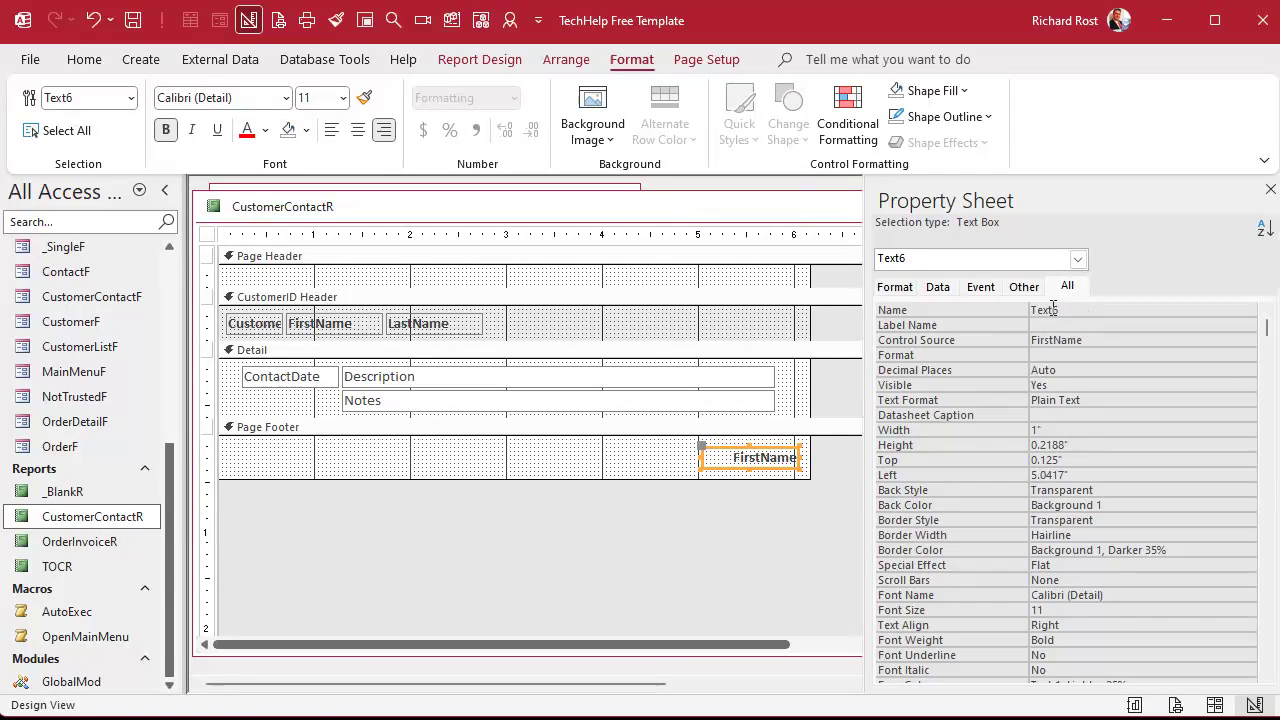
{"action": "type", "text": "PageN"}
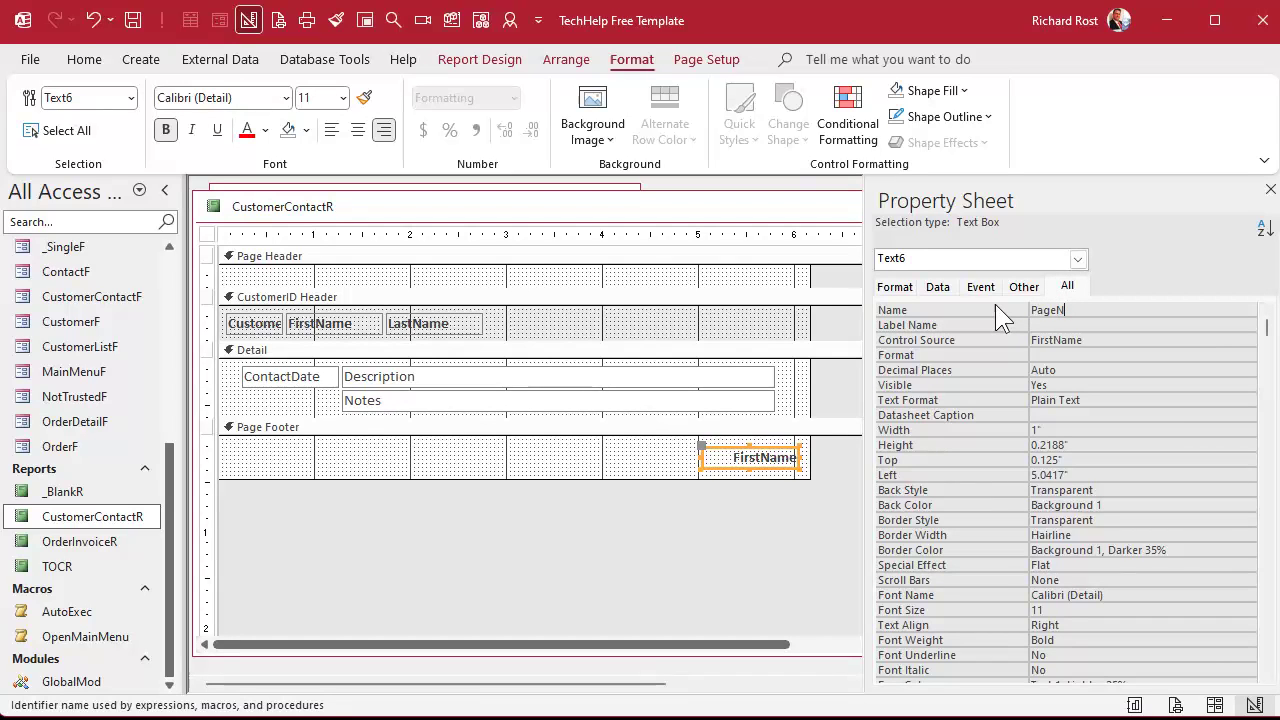
{"action": "key", "text": "Return"}
{"action": "key", "text": "Return"}
{"action": "type", "text": "=[Page]"}
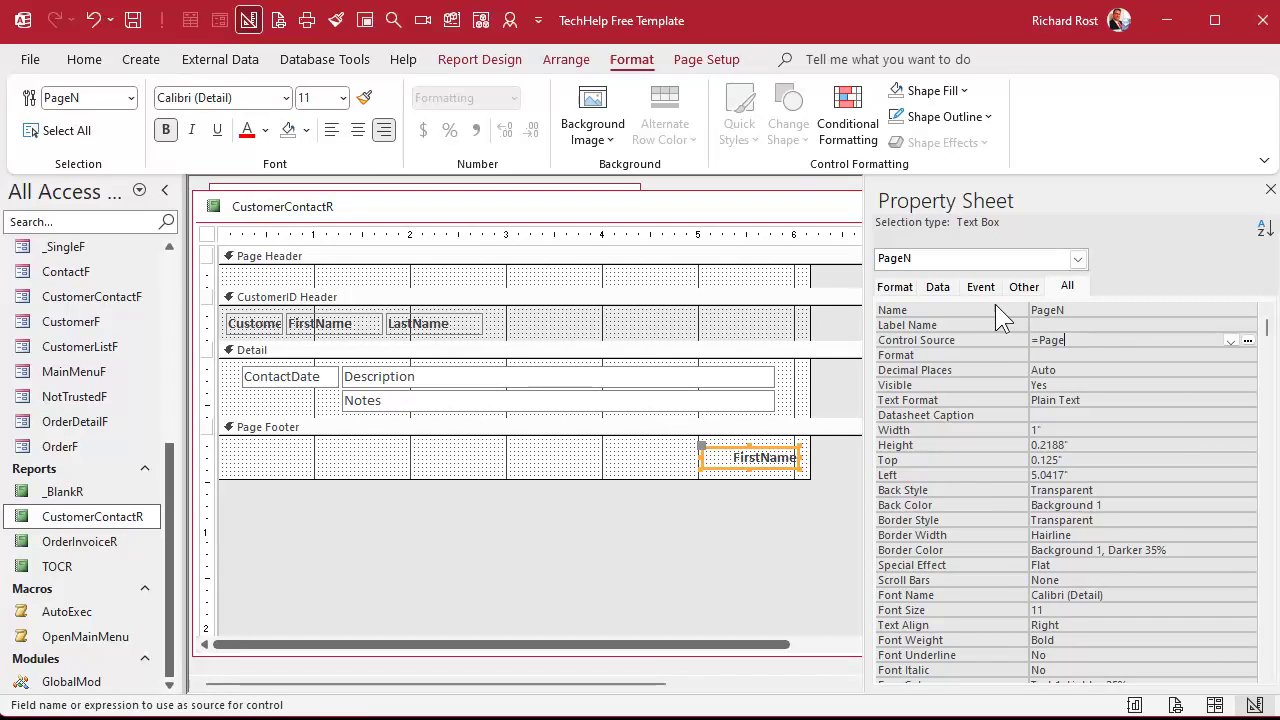
{"action": "key", "text": "Return"}
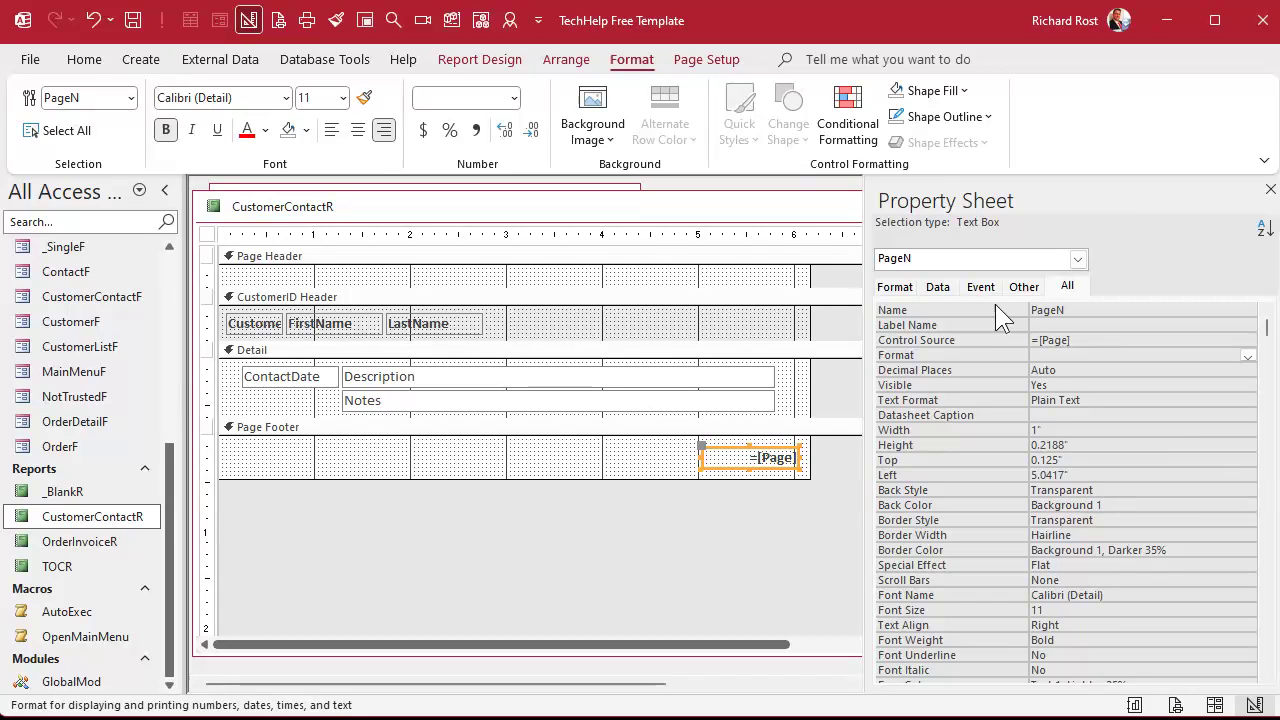
{"action": "left_click", "coordinate": [1266, 190]}
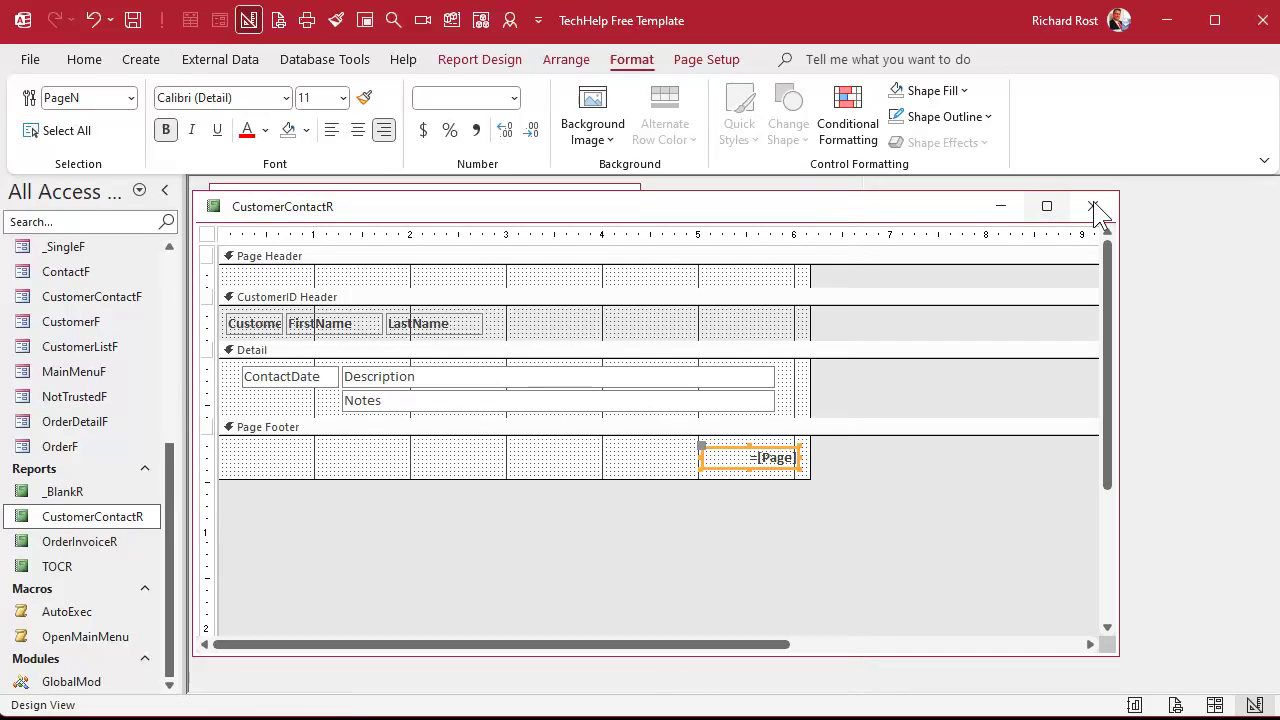
{"action": "left_click", "coordinate": [1090, 209]}
Preview CustomerContactR from the Main Menu, zooming and paging between pages 1 and 2 to check page numbers
{"action": "left_click", "coordinate": [507, 345]}
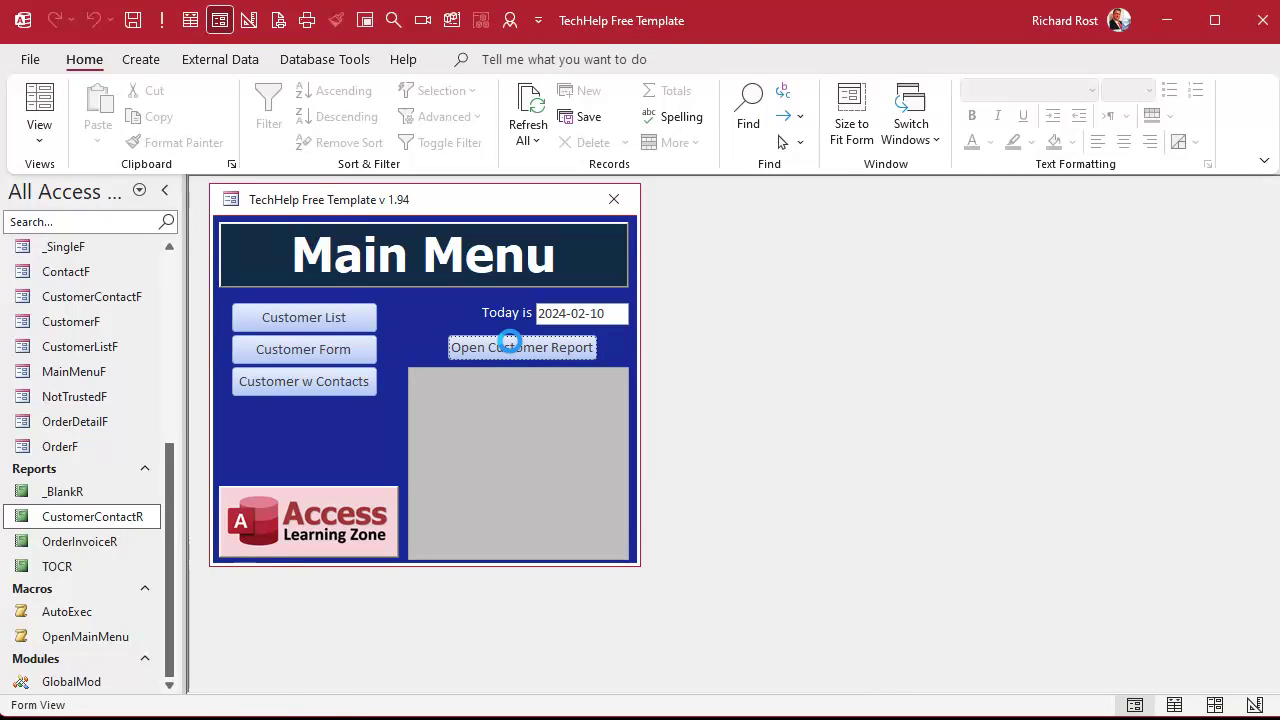
{"action": "left_click", "coordinate": [446, 611]}
{"action": "left_click", "coordinate": [457, 620]}
{"action": "left_click", "coordinate": [324, 645]}
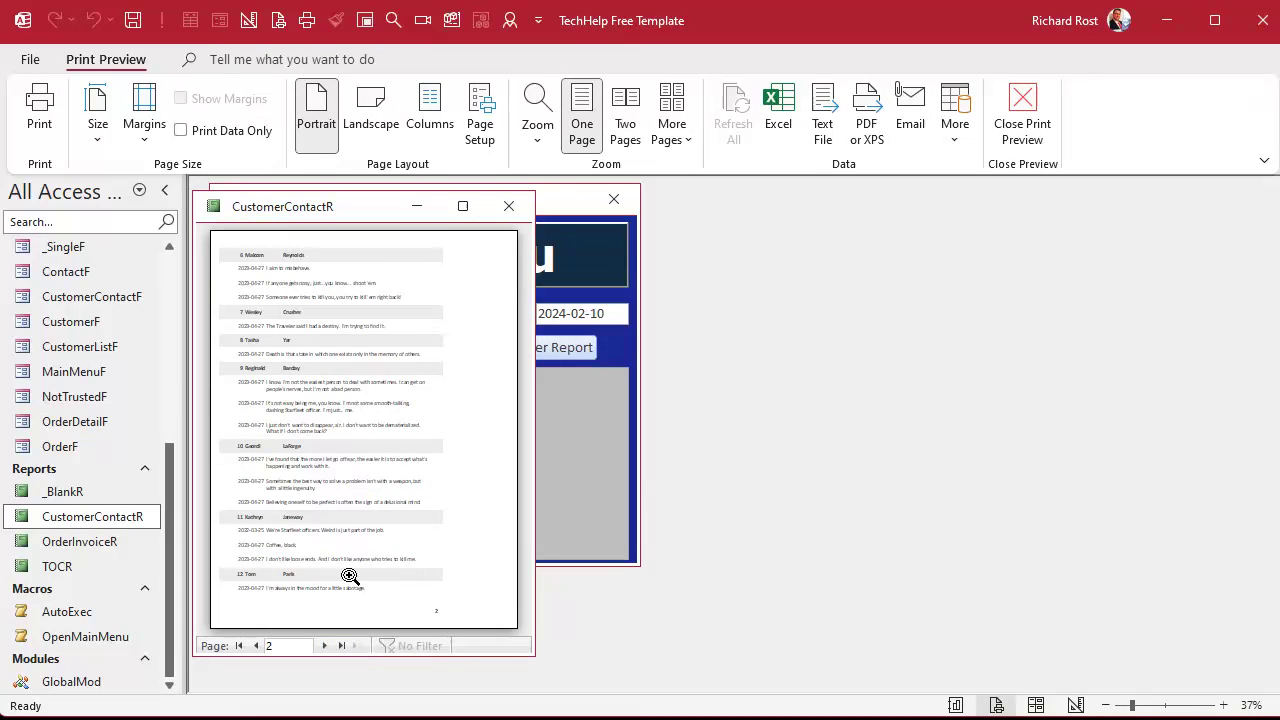
{"action": "left_click", "coordinate": [256, 645]}
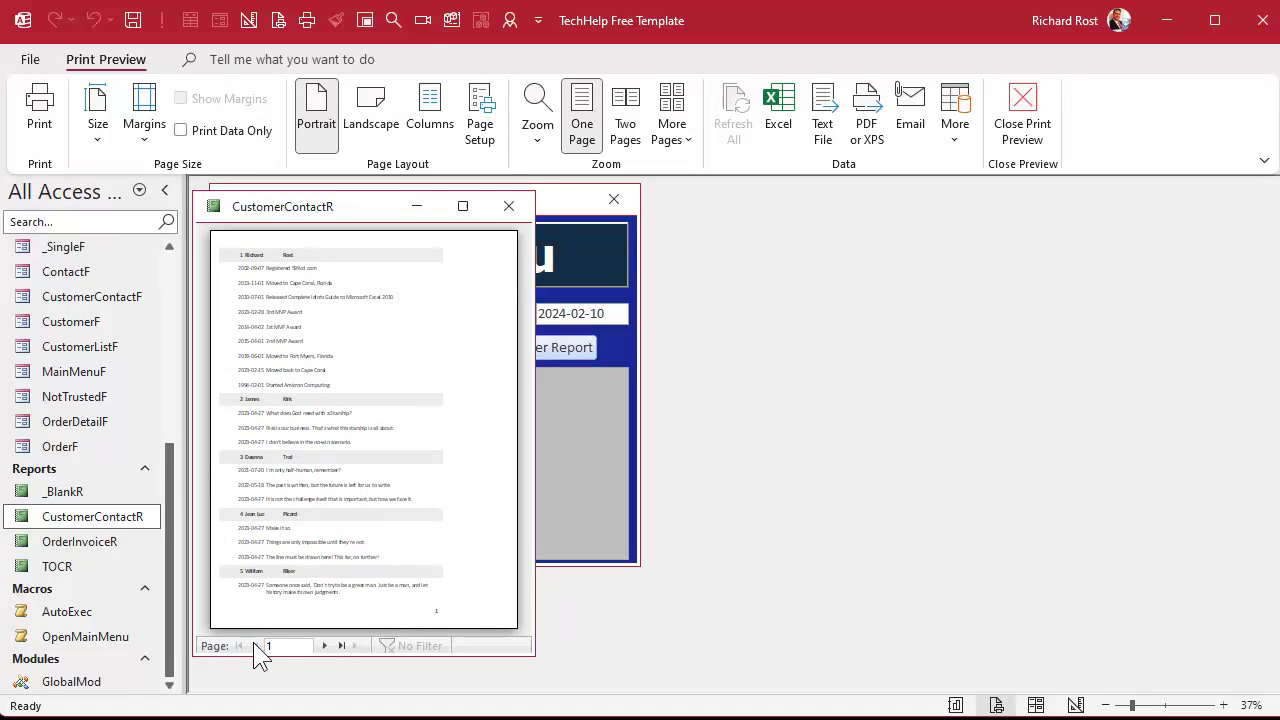
{"action": "right_click", "coordinate": [338, 213]}
Back in design, widen the window, add Report Header/Footer sections, and drag the report header taller
{"action": "left_click", "coordinate": [383, 371]}
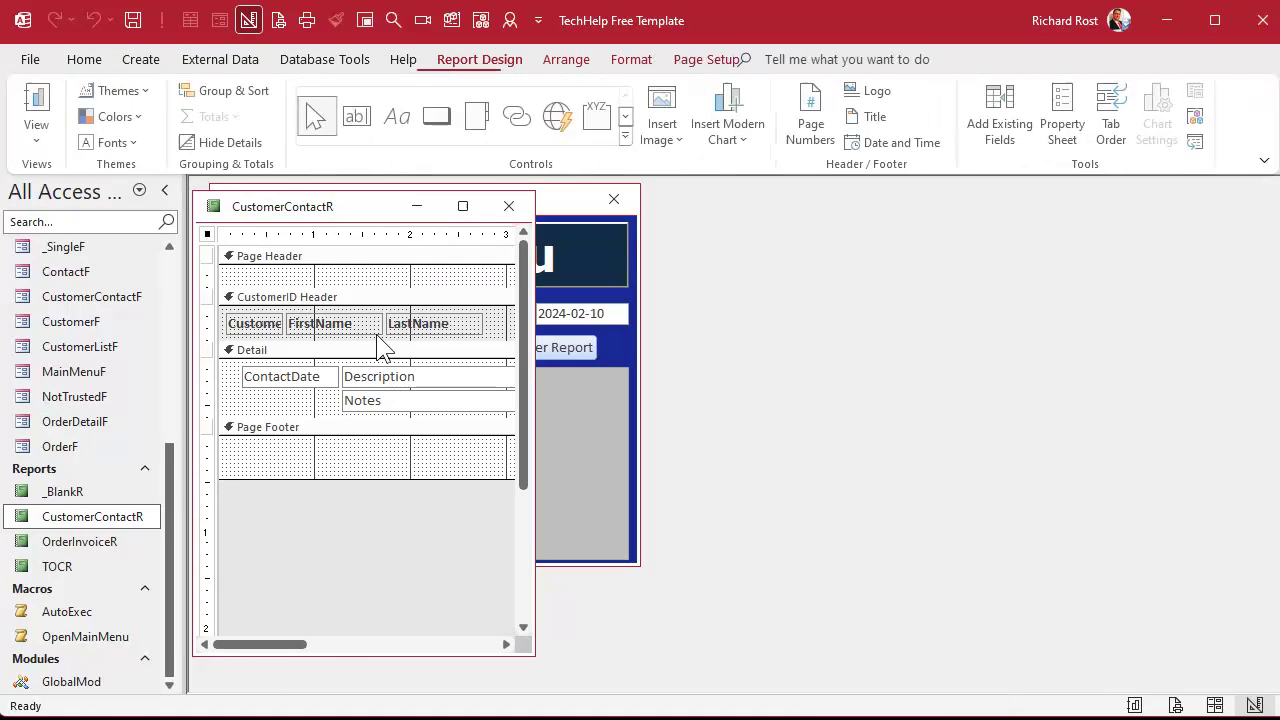
{"action": "left_click_drag", "start_coordinate": [535, 391], "coordinate": [1080, 397]}
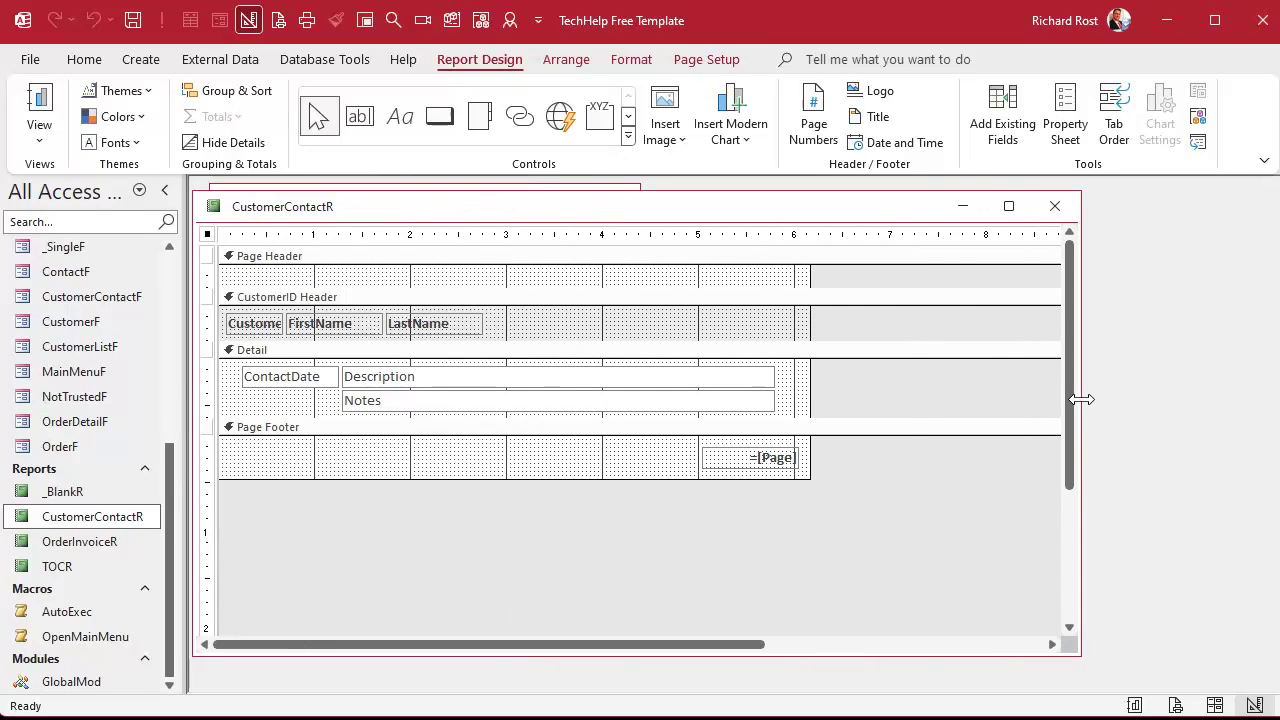
{"action": "left_click", "coordinate": [318, 272]}
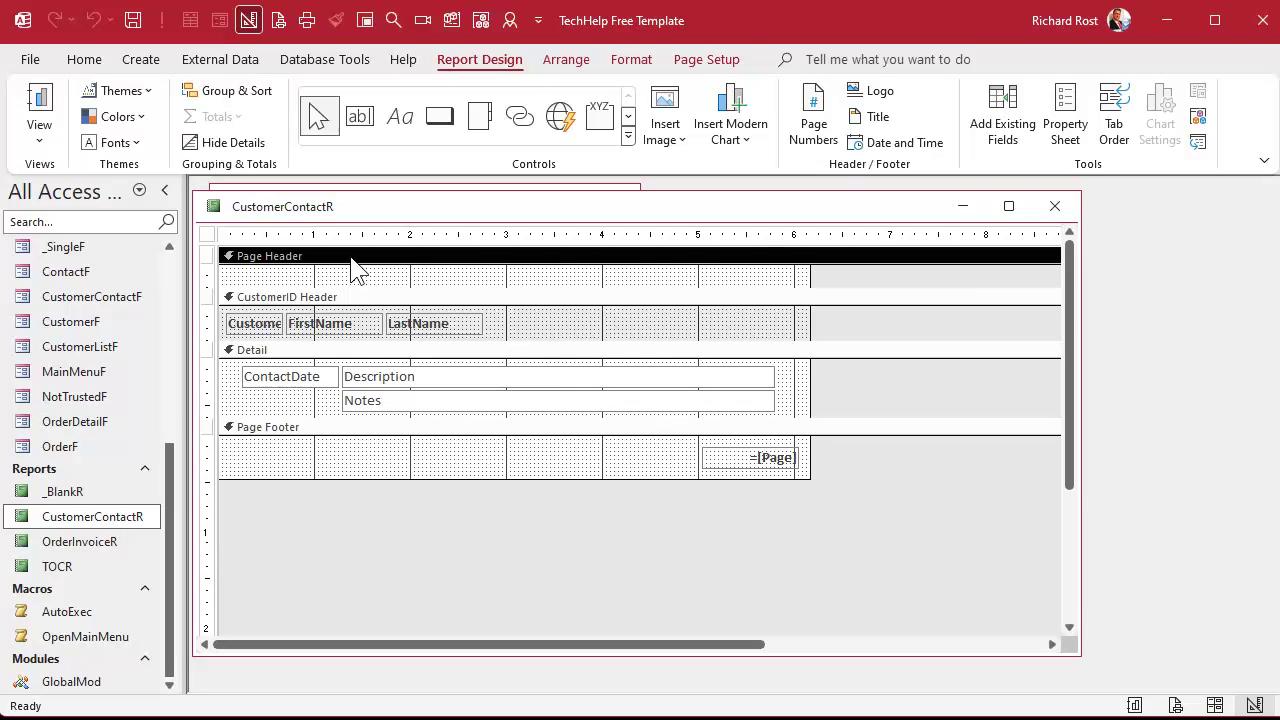
{"action": "right_click", "coordinate": [352, 259]}
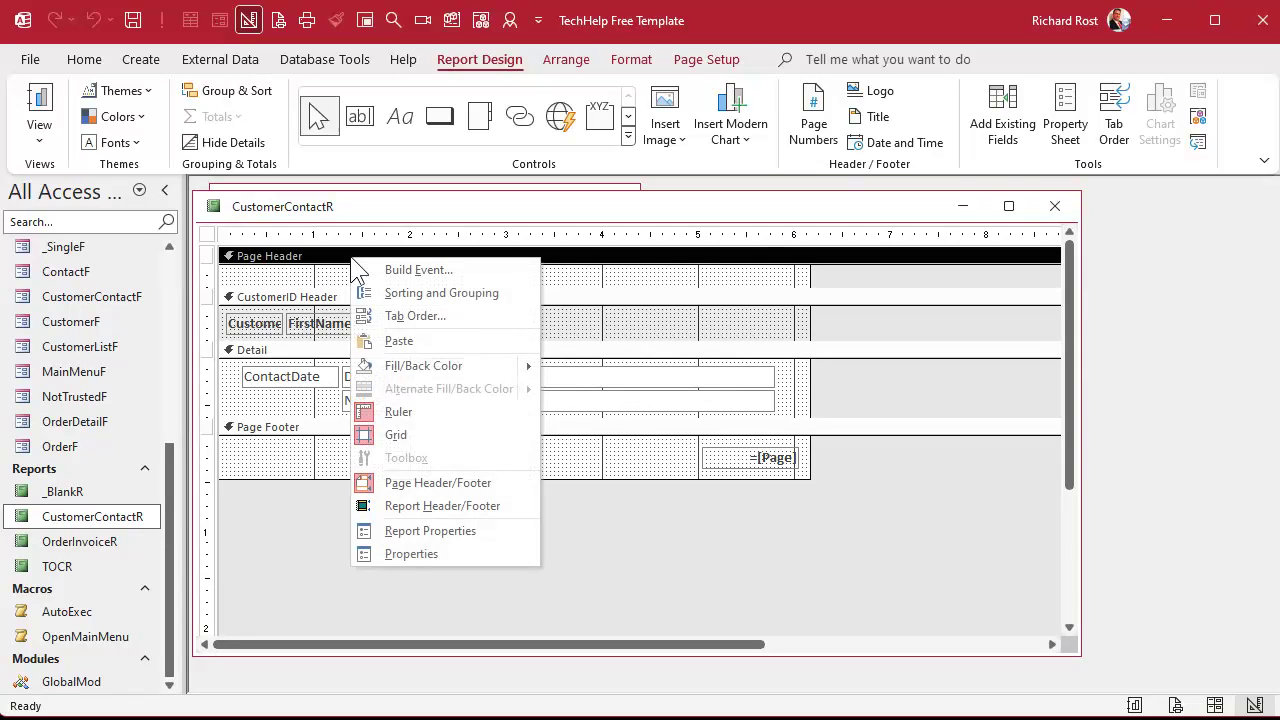
{"action": "left_click", "coordinate": [473, 503]}
{"action": "left_click_drag", "start_coordinate": [540, 289], "coordinate": [467, 356]}
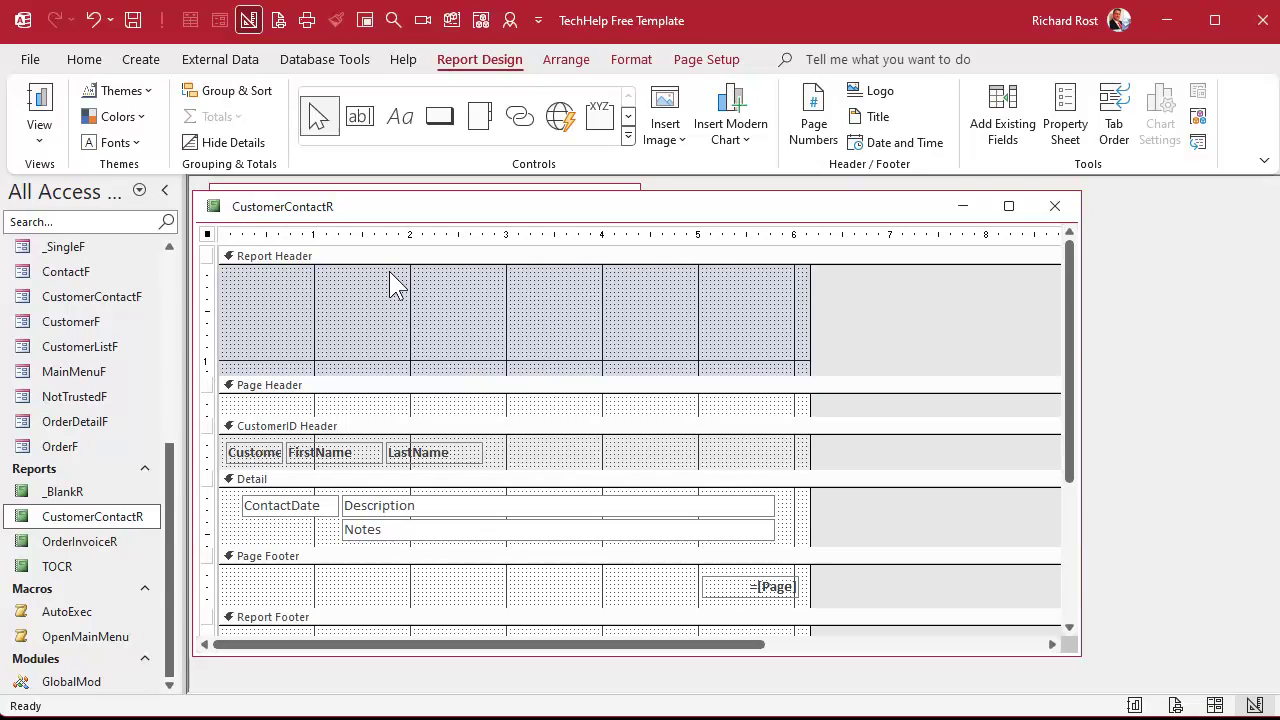
{"action": "left_click", "coordinate": [408, 126]}
Add a 'Customer Contact Report' title label in the report header at 36 point, bold
{"action": "mouse_move", "coordinate": [262, 276]}
{"action": "left_mouse_down"}
{"action": "mouse_move", "coordinate": [800, 345]}
{"action": "mouse_move", "coordinate": [783, 340]}
{"action": "left_mouse_up"}
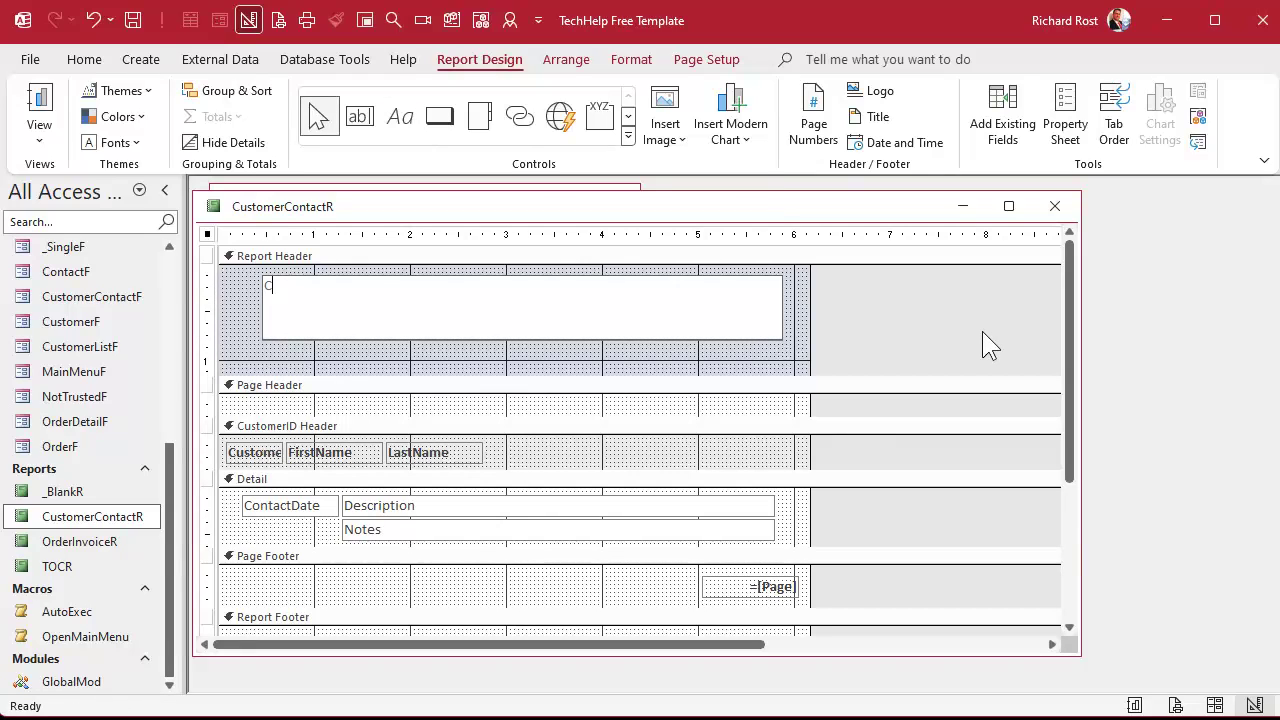
{"action": "type", "text": "Customer Contact Report"}
{"action": "key", "text": "Return"}
{"action": "left_click", "coordinate": [630, 62]}
{"action": "left_click", "coordinate": [343, 98]}
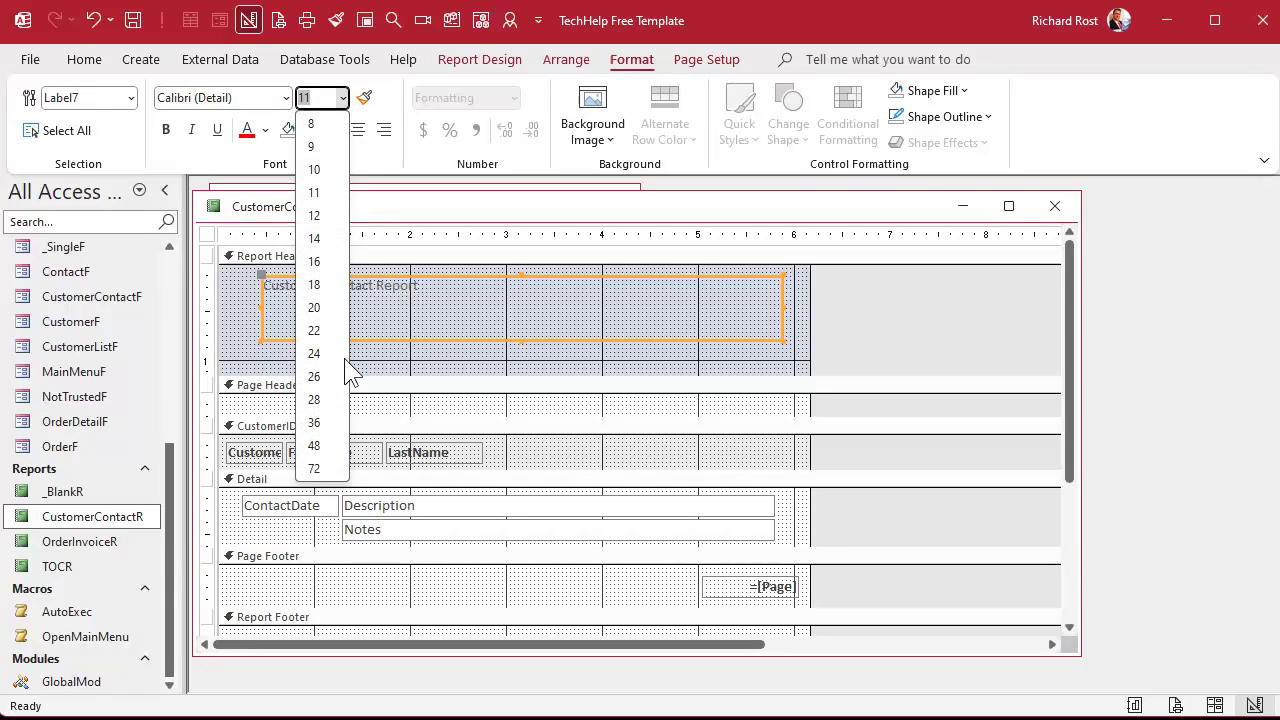
{"action": "left_click", "coordinate": [330, 414]}
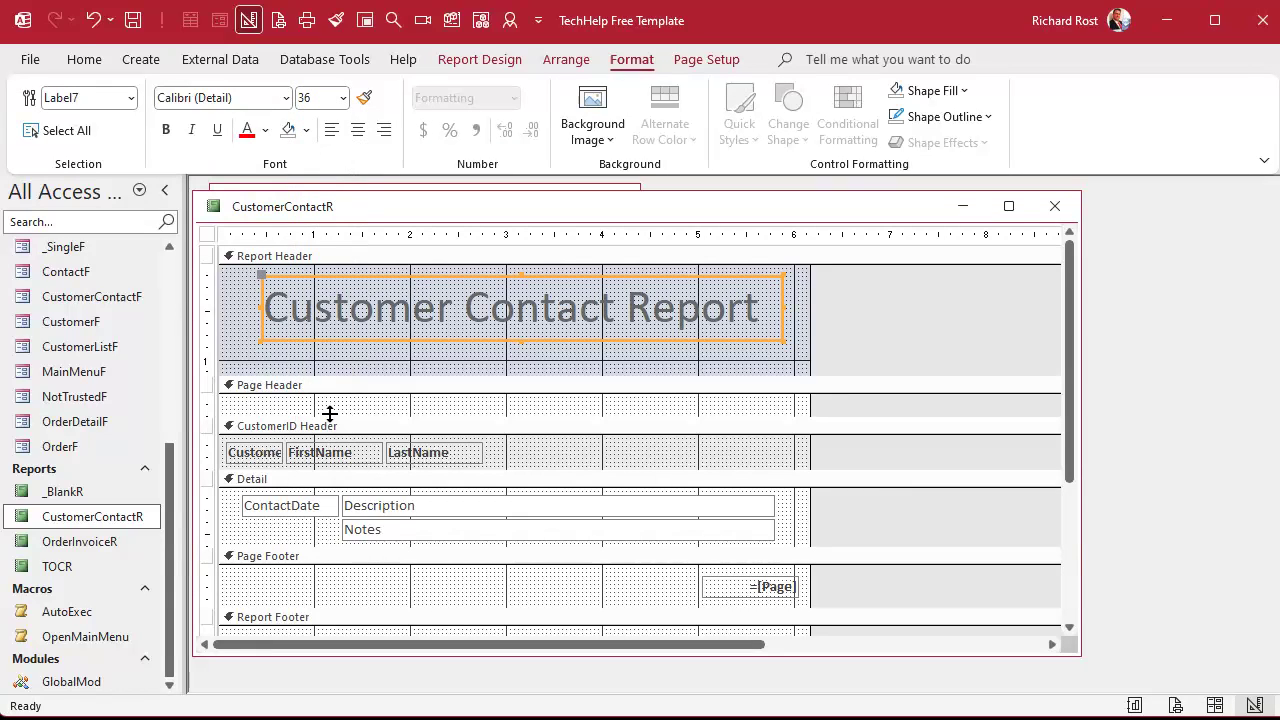
{"action": "left_click", "coordinate": [166, 129]}
Stretch the report header taller and nudge the title slightly left and down
{"action": "left_click_drag", "start_coordinate": [541, 376], "coordinate": [541, 484]}
{"action": "left_click", "coordinate": [553, 317]}
{"action": "left_click", "coordinate": [547, 325]}
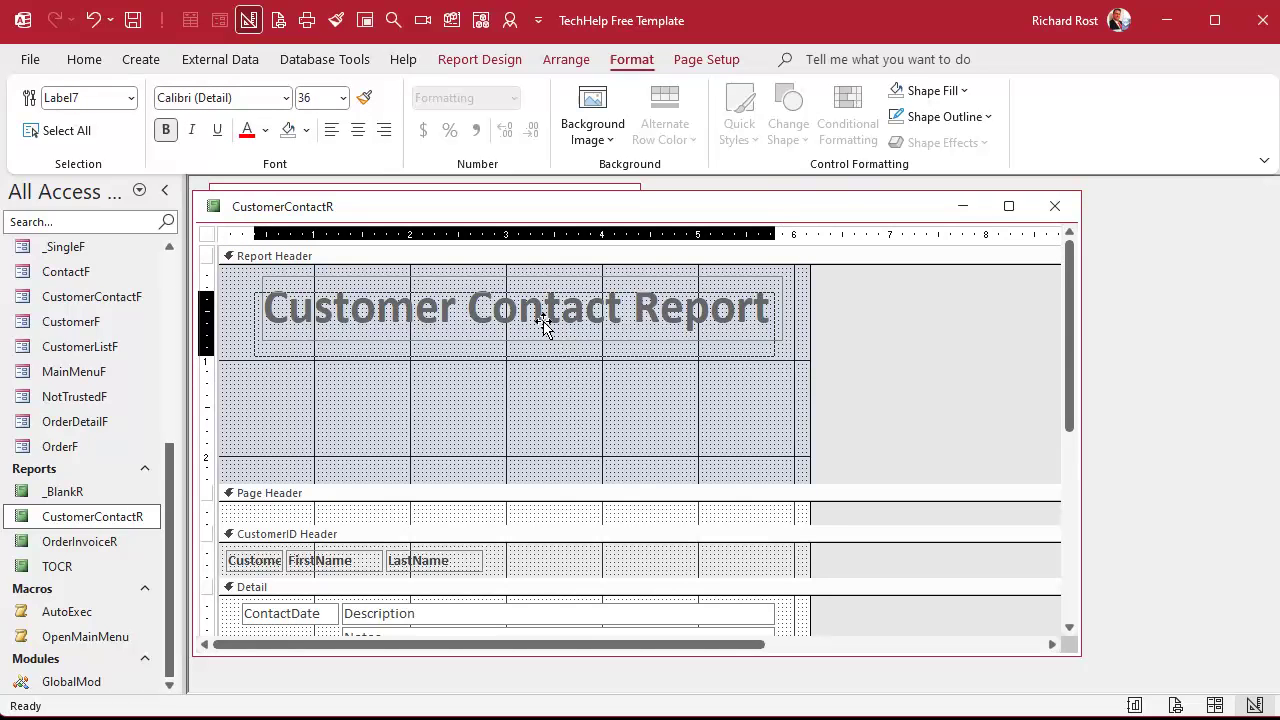
{"action": "left_click_drag", "start_coordinate": [545, 325], "coordinate": [537, 341]}
{"action": "left_click", "coordinate": [524, 419]}
{"action": "left_click_drag", "start_coordinate": [522, 208], "coordinate": [782, 250]}
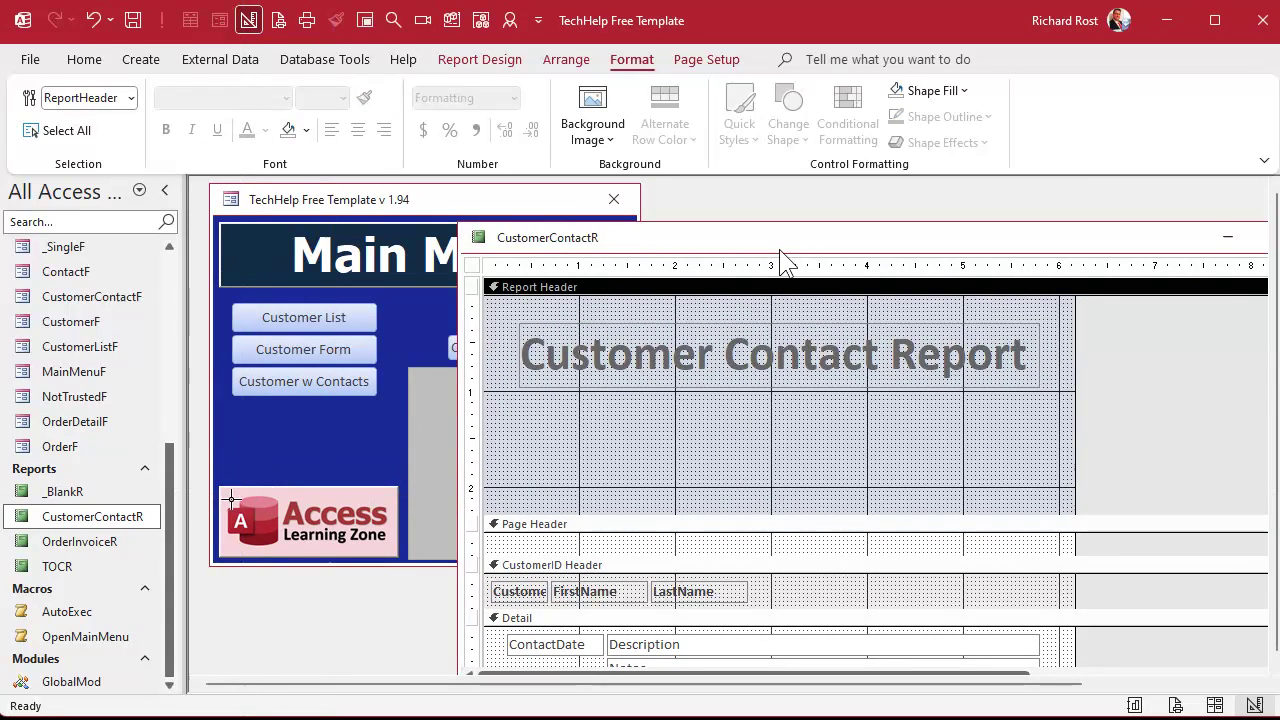
Paste the Access Learning Zone logo into the report header, centre it below the title, and enlarge the header
{"action": "left_click_drag", "start_coordinate": [220, 490], "coordinate": [397, 556]}
{"action": "left_click", "coordinate": [805, 415]}
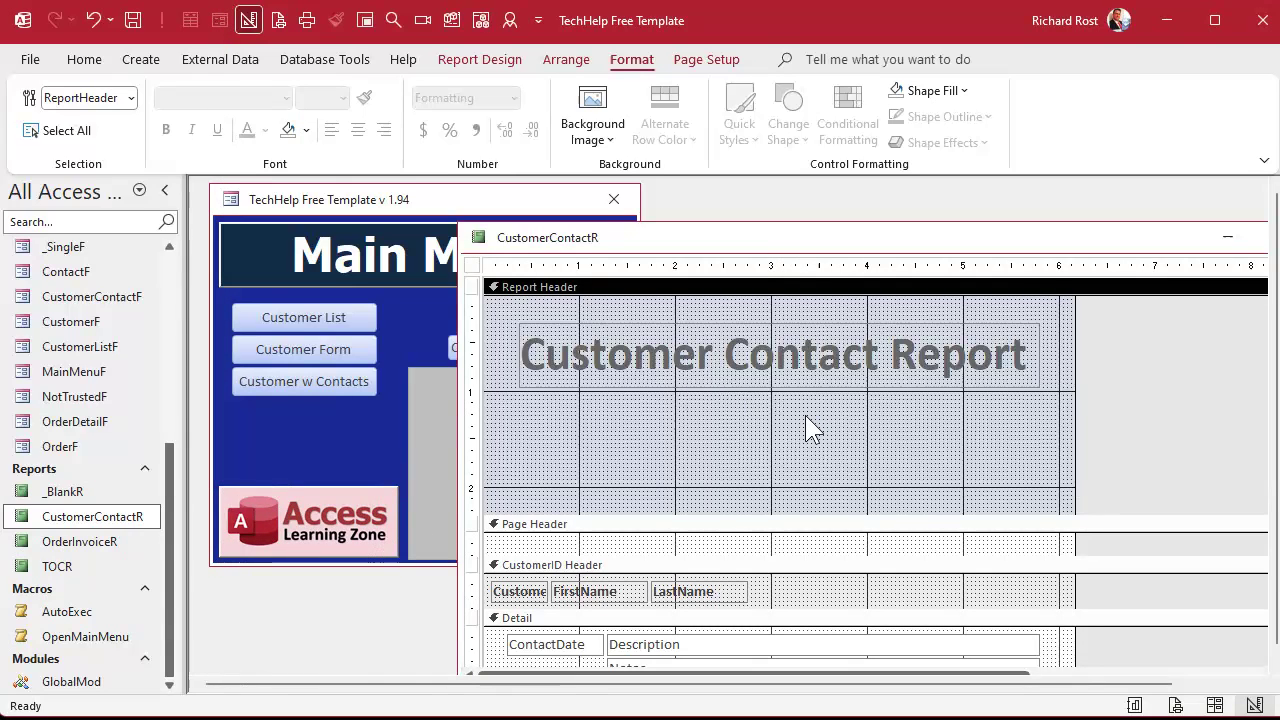
{"action": "key", "text": "ctrl+v"}
{"action": "left_click", "coordinate": [791, 446]}
{"action": "left_click_drag", "start_coordinate": [621, 336], "coordinate": [815, 477]}
{"action": "left_click_drag", "start_coordinate": [887, 257], "coordinate": [661, 225]}
{"action": "left_click", "coordinate": [692, 415]}
{"action": "left_click_drag", "start_coordinate": [697, 483], "coordinate": [703, 526]}
{"action": "left_click", "coordinate": [720, 428]}
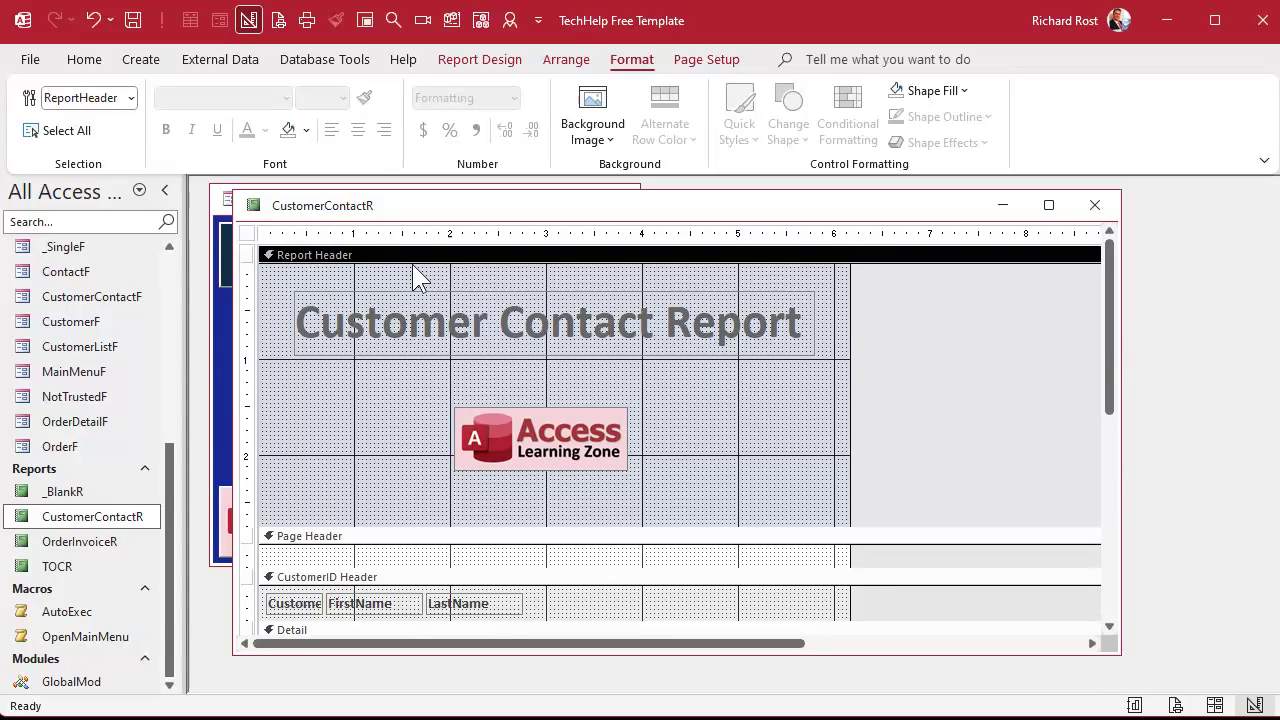
{"action": "left_click", "coordinate": [364, 442]}
{"action": "right_click", "coordinate": [548, 213]}
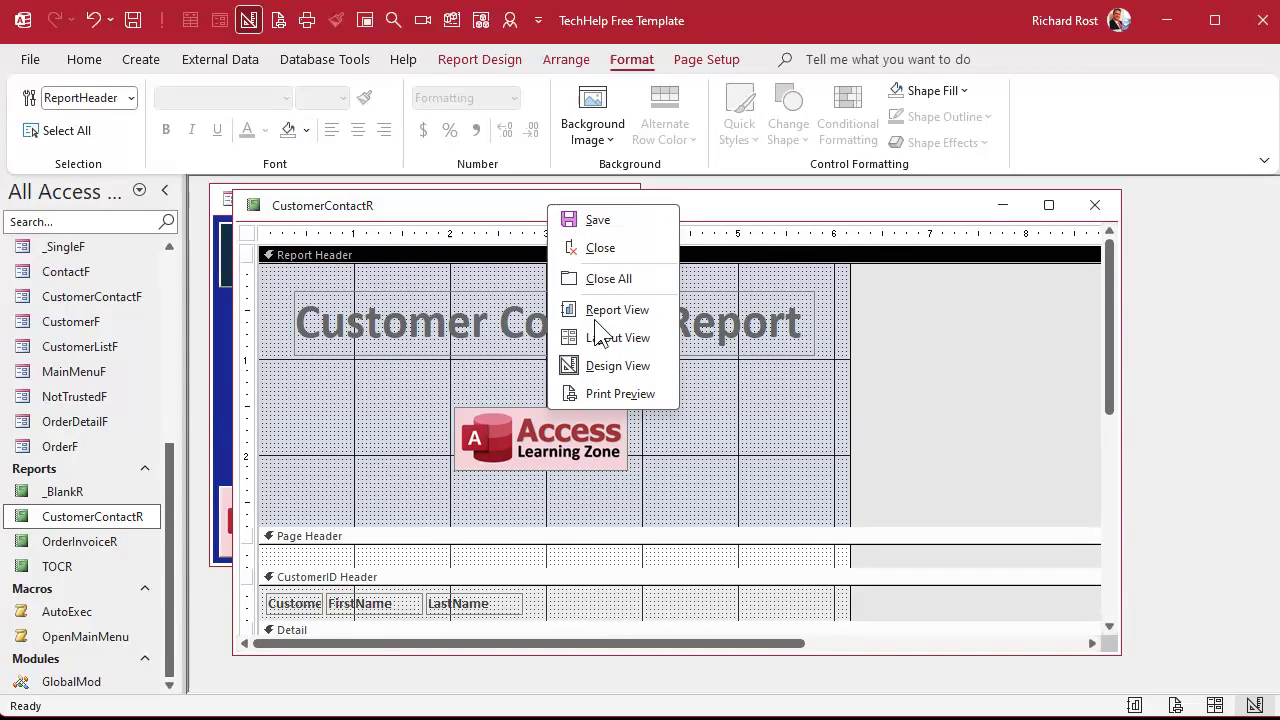
{"action": "left_click", "coordinate": [600, 389]}
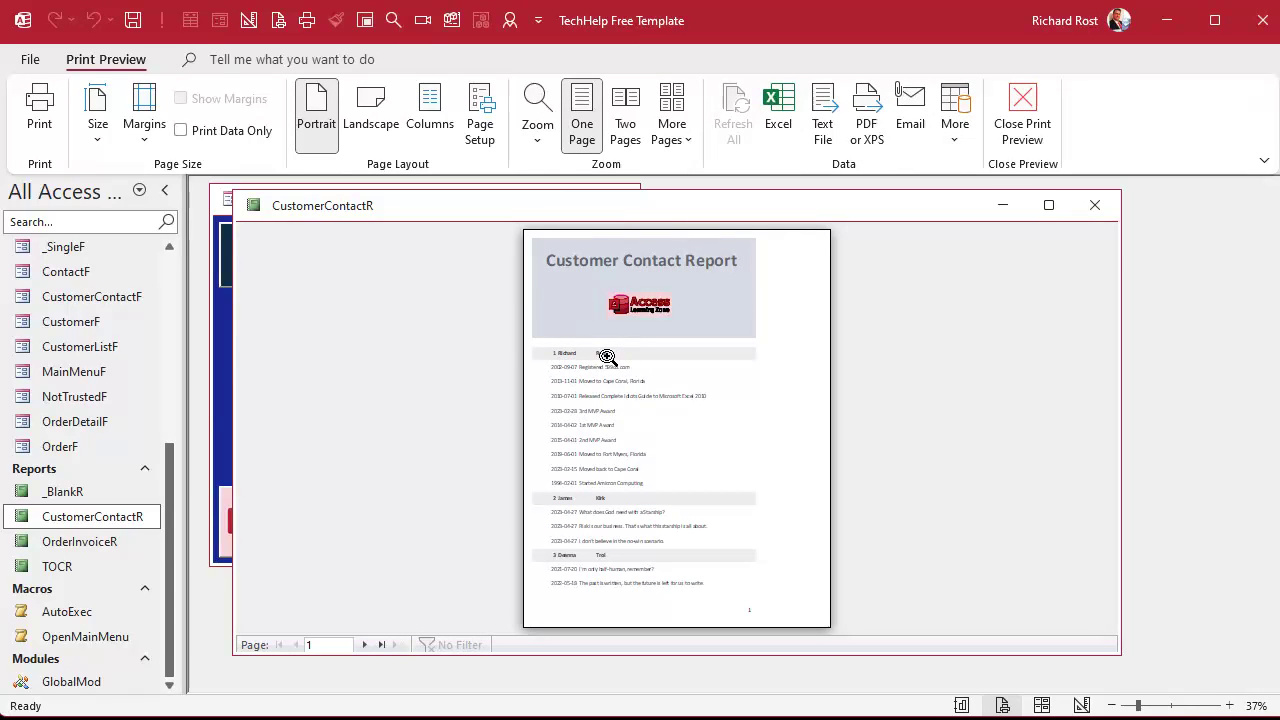
{"action": "right_click", "coordinate": [642, 212]}
{"action": "left_click", "coordinate": [690, 368]}
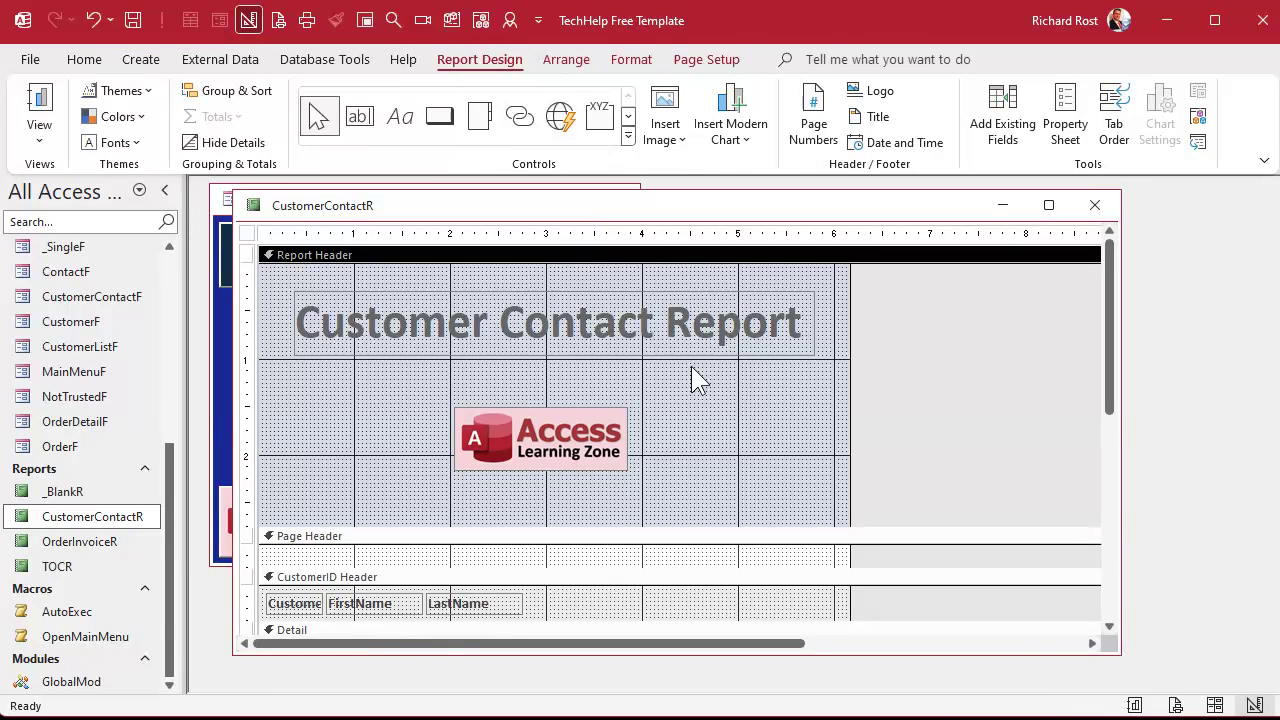
Insert a page break at the lower left of the report header and stretch the header taller
{"action": "left_click", "coordinate": [628, 135]}
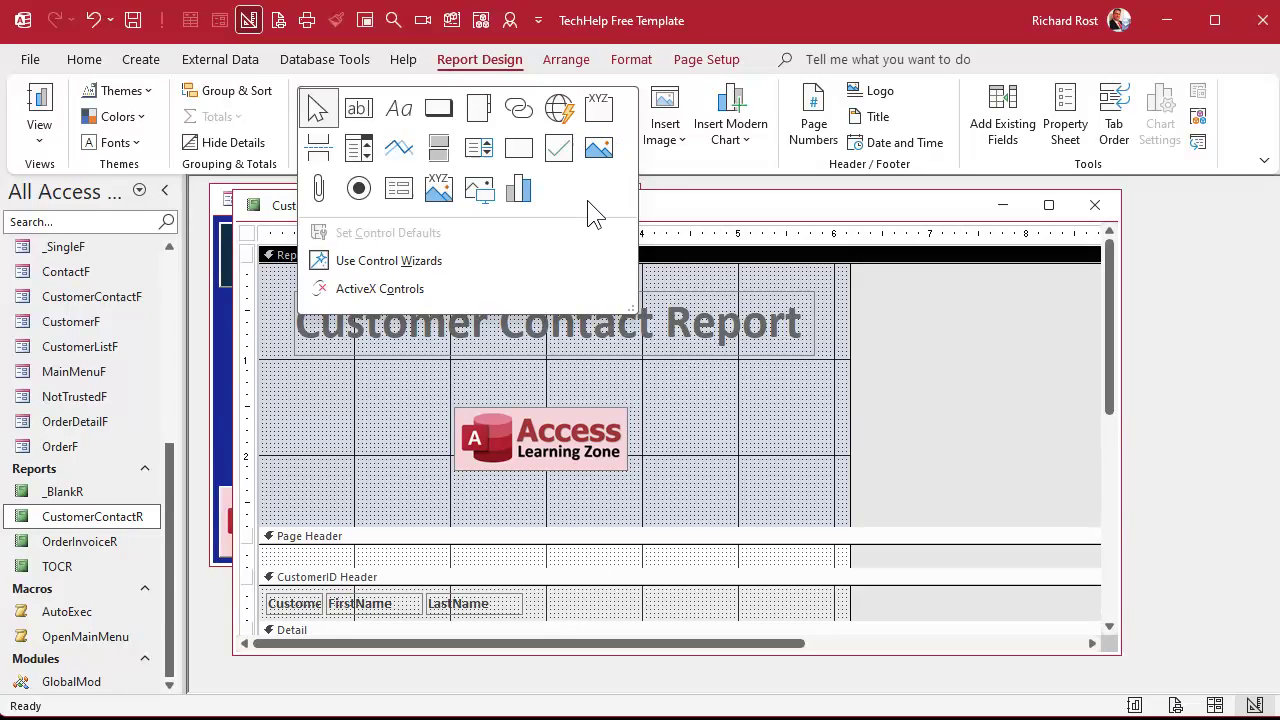
{"action": "left_click", "coordinate": [322, 151]}
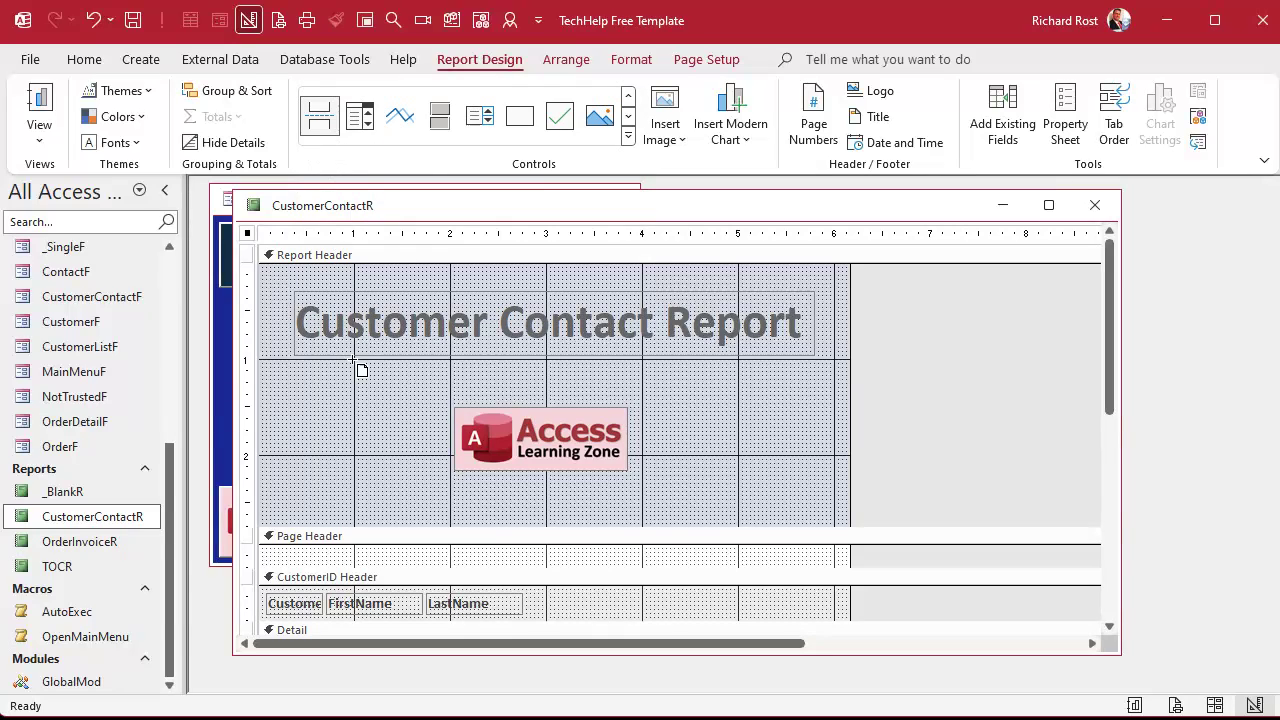
{"action": "left_click", "coordinate": [284, 490]}
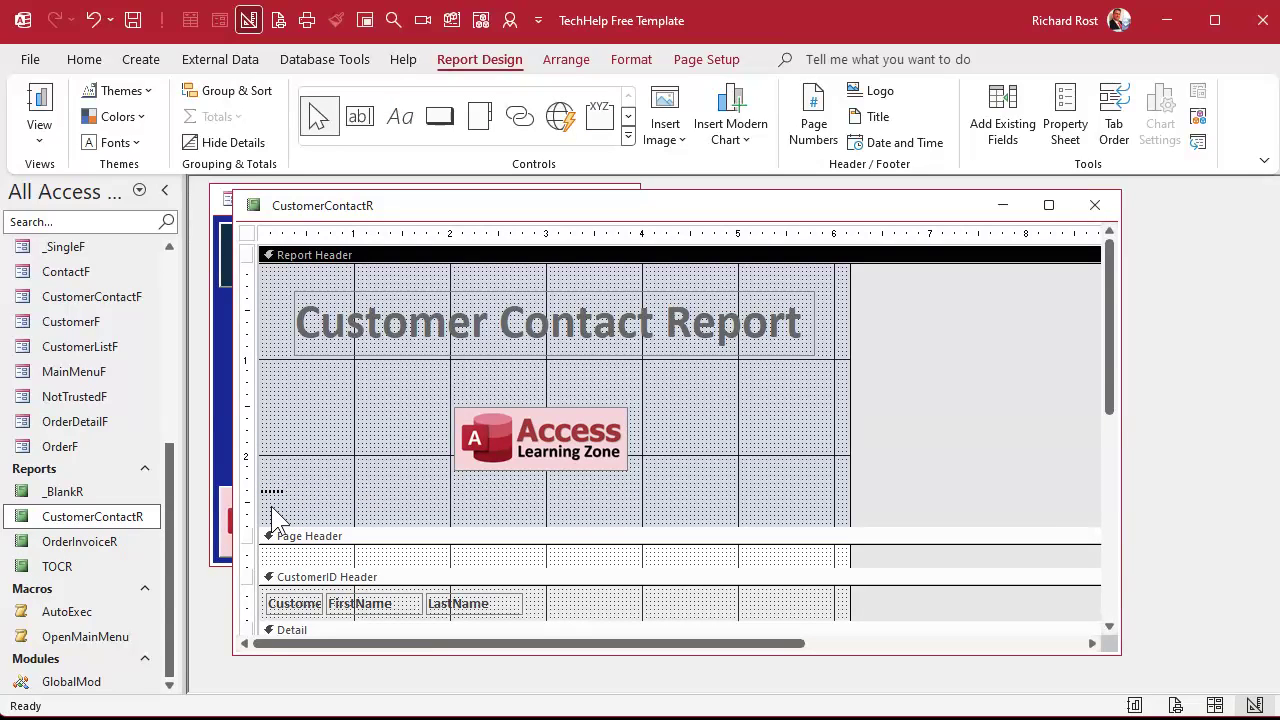
{"action": "left_click", "coordinate": [601, 539]}
{"action": "left_click_drag", "start_coordinate": [601, 539], "coordinate": [603, 600]}
{"action": "scroll", "coordinate": [675, 510], "scroll_direction": "down", "scroll_amount": 3}
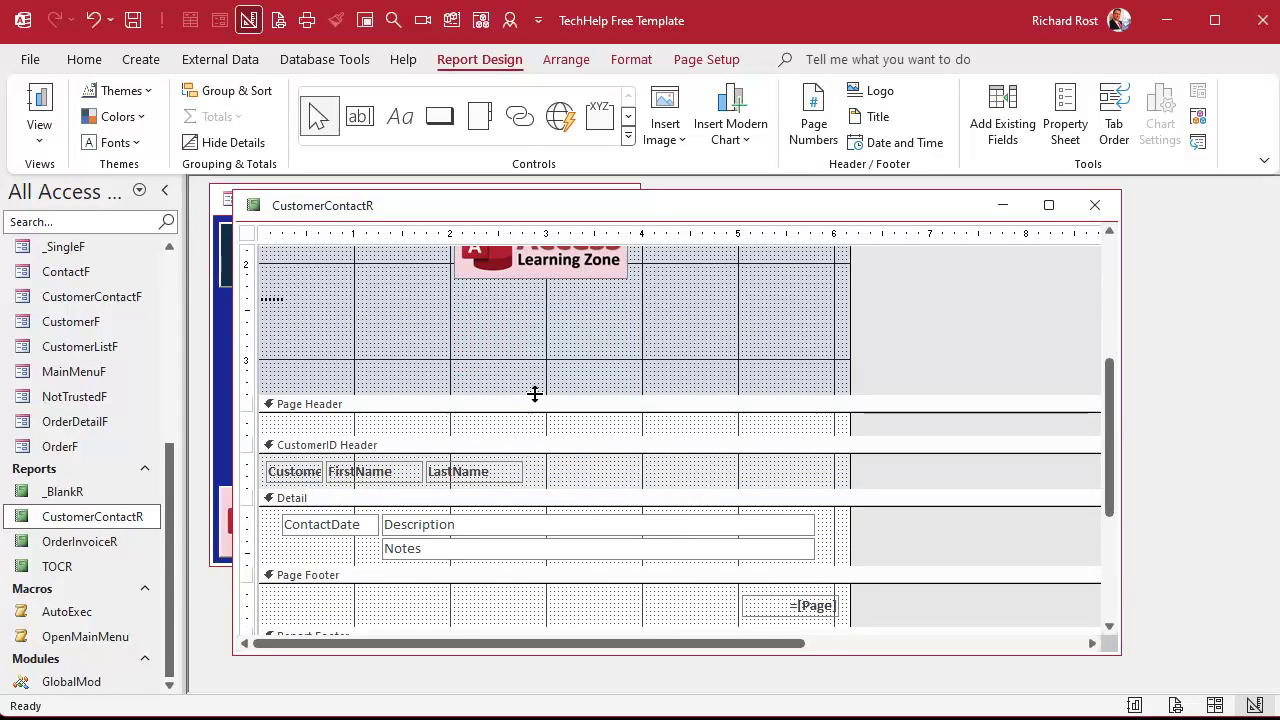
{"action": "left_click_drag", "start_coordinate": [530, 450], "coordinate": [530, 464]}
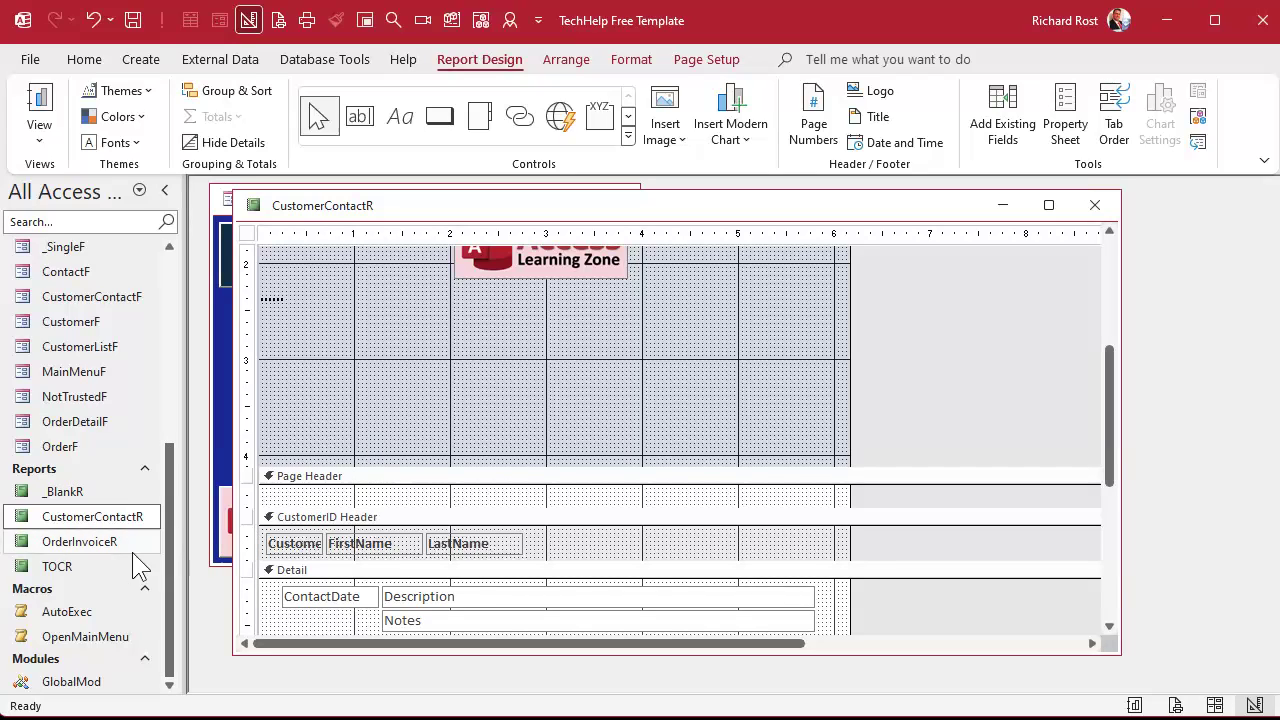
Embed TOCR as a subreport in the report header, delete its TOCR: label, and move it down slightly
{"action": "left_click", "coordinate": [77, 570]}
{"action": "left_click_drag", "start_coordinate": [72, 570], "coordinate": [270, 312]}
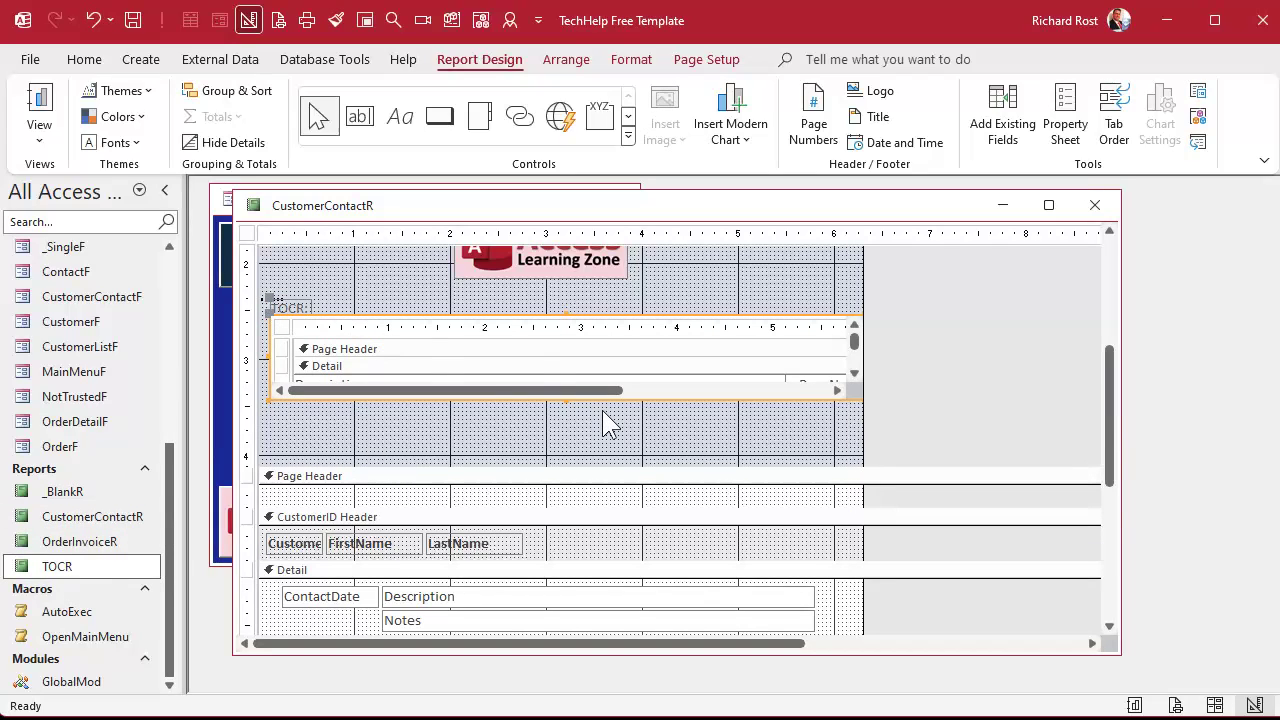
{"action": "left_click", "coordinate": [297, 305]}
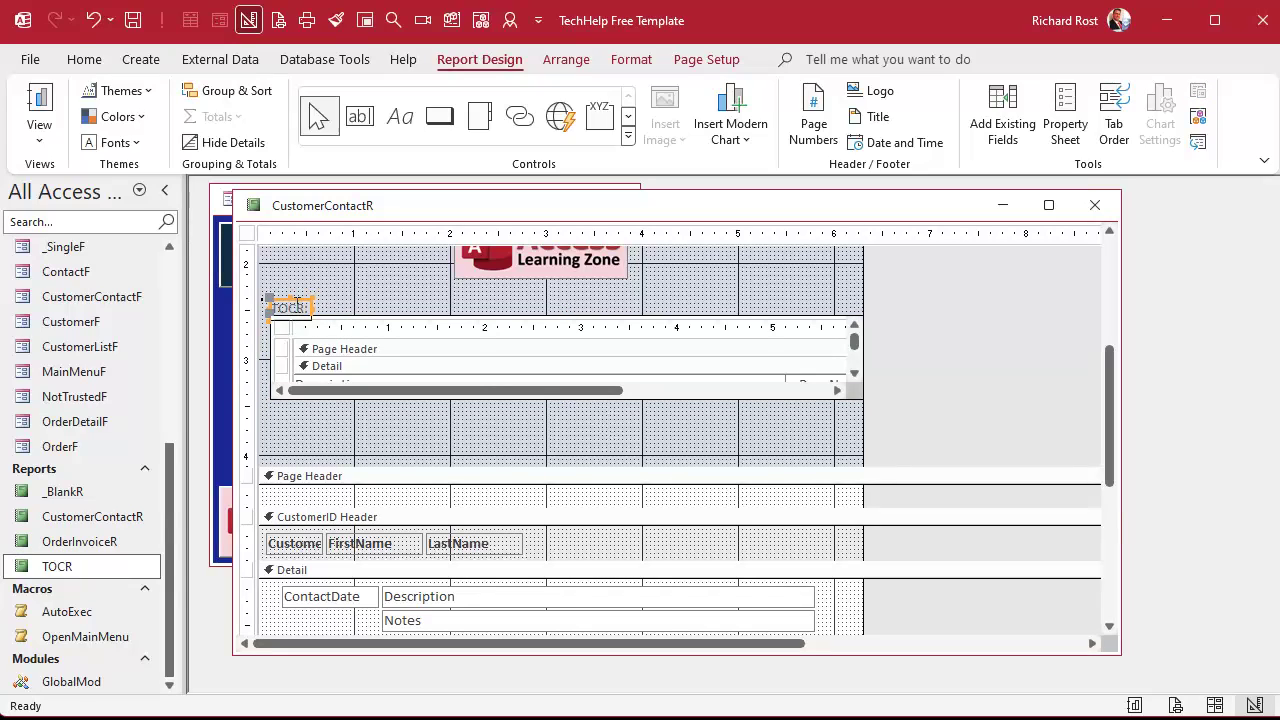
{"action": "key", "text": "Delete"}
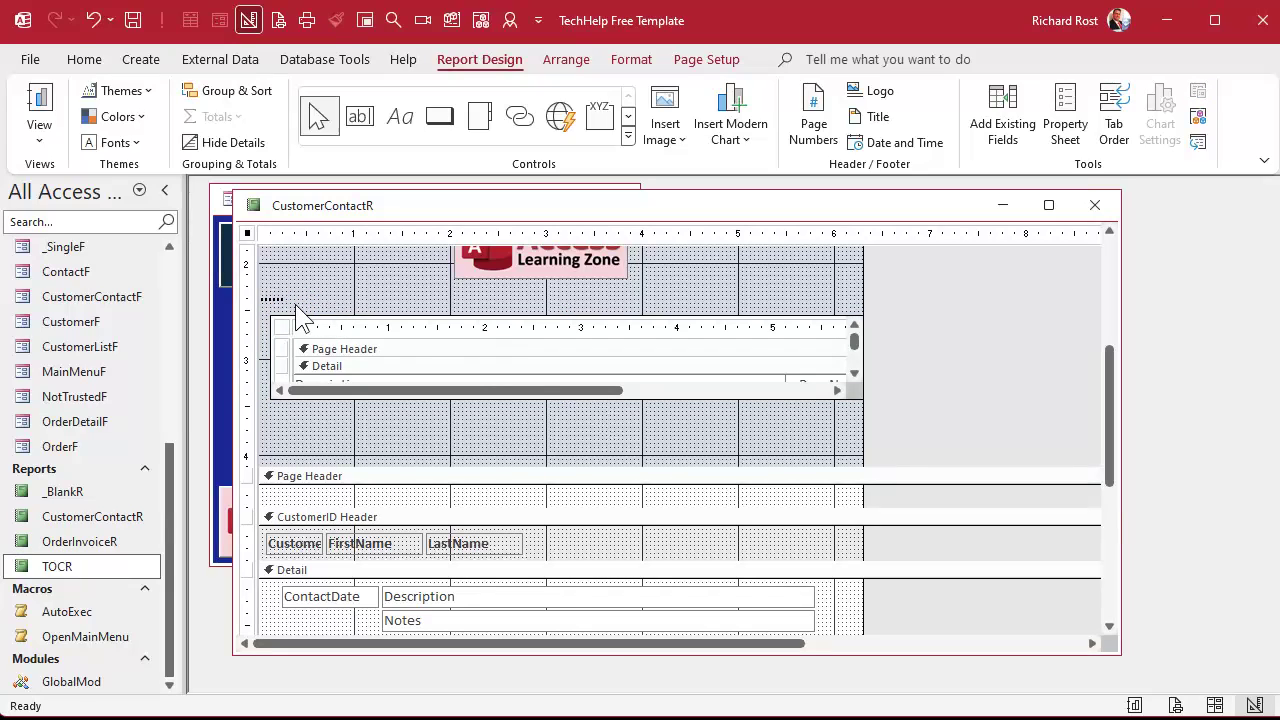
{"action": "left_click", "coordinate": [347, 318]}
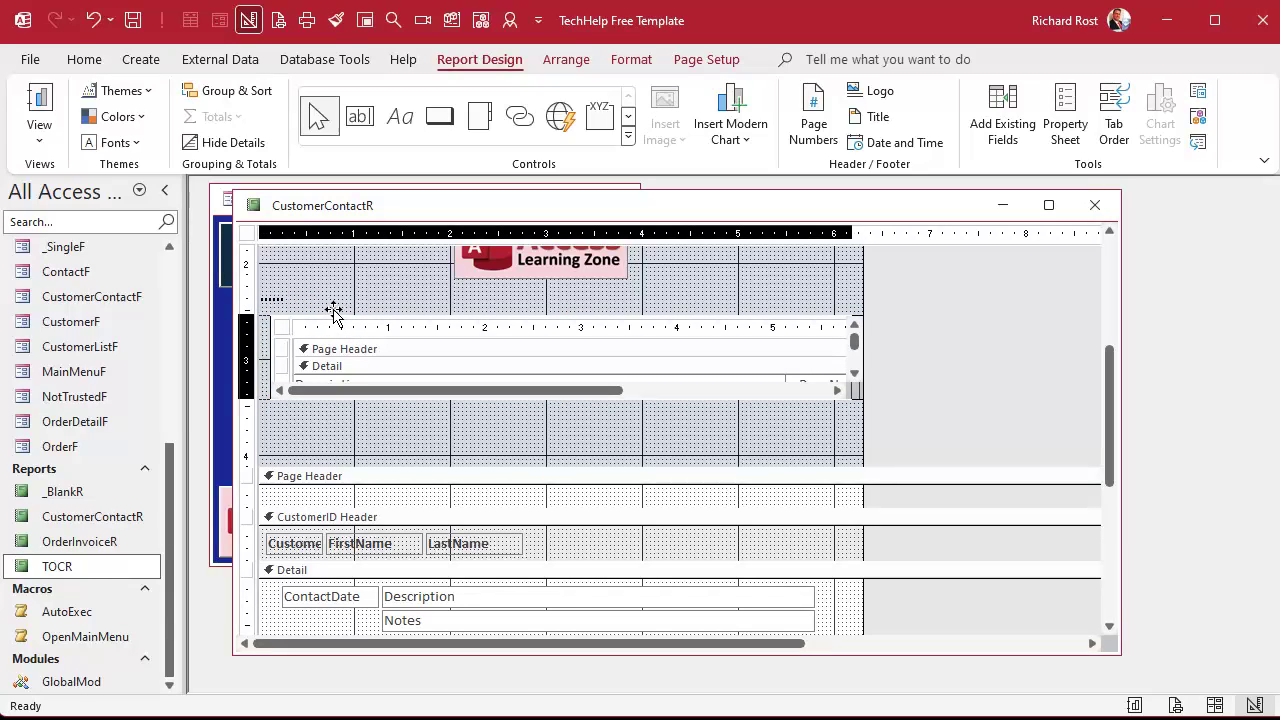
{"action": "left_click_drag", "start_coordinate": [337, 312], "coordinate": [337, 335]}
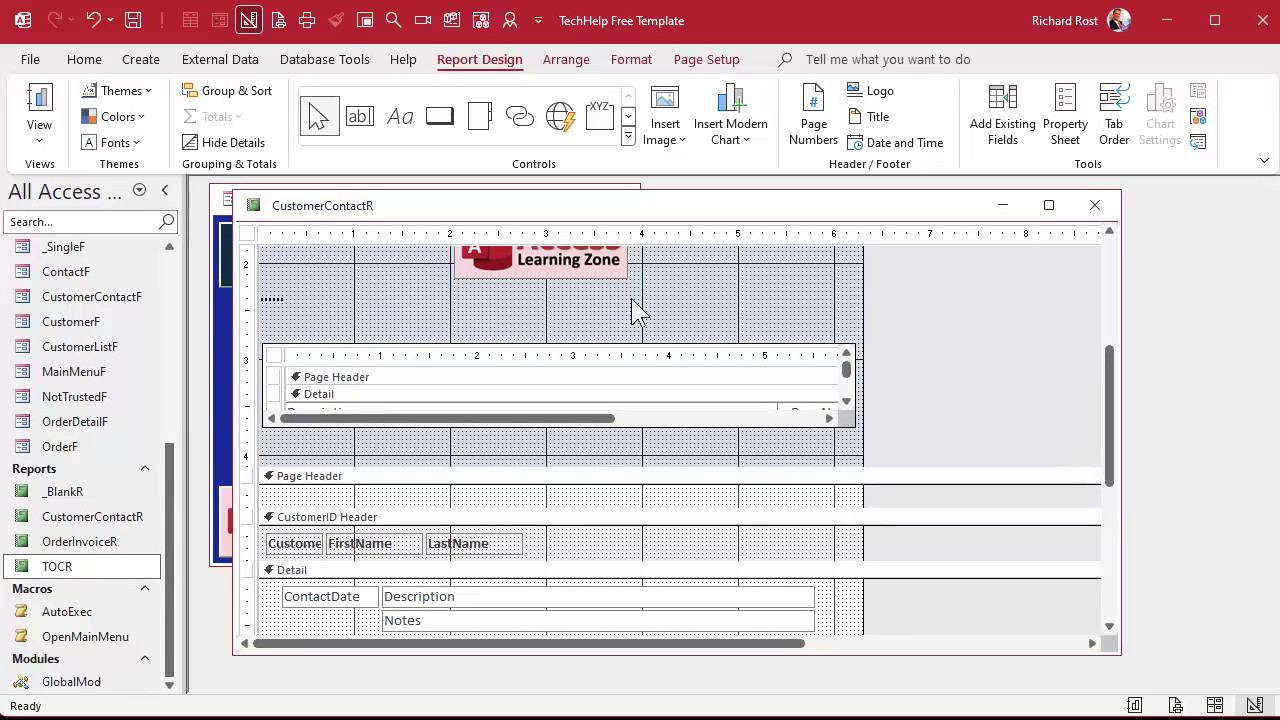
Add a 'Table of Contents' label above the subreport, set to 20 point and bold
{"action": "left_click", "coordinate": [400, 128]}
{"action": "left_click_drag", "start_coordinate": [266, 306], "coordinate": [598, 334]}
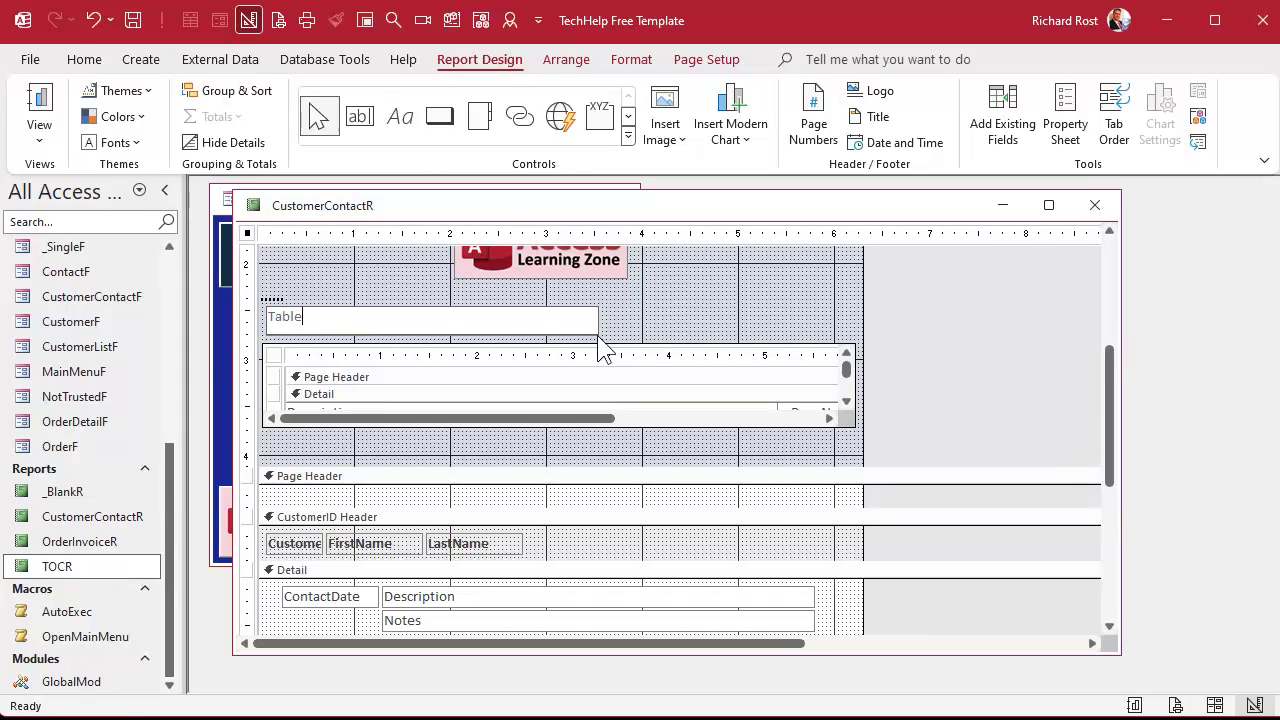
{"action": "type", "text": "Table of Contents"}
{"action": "key", "text": "Return"}
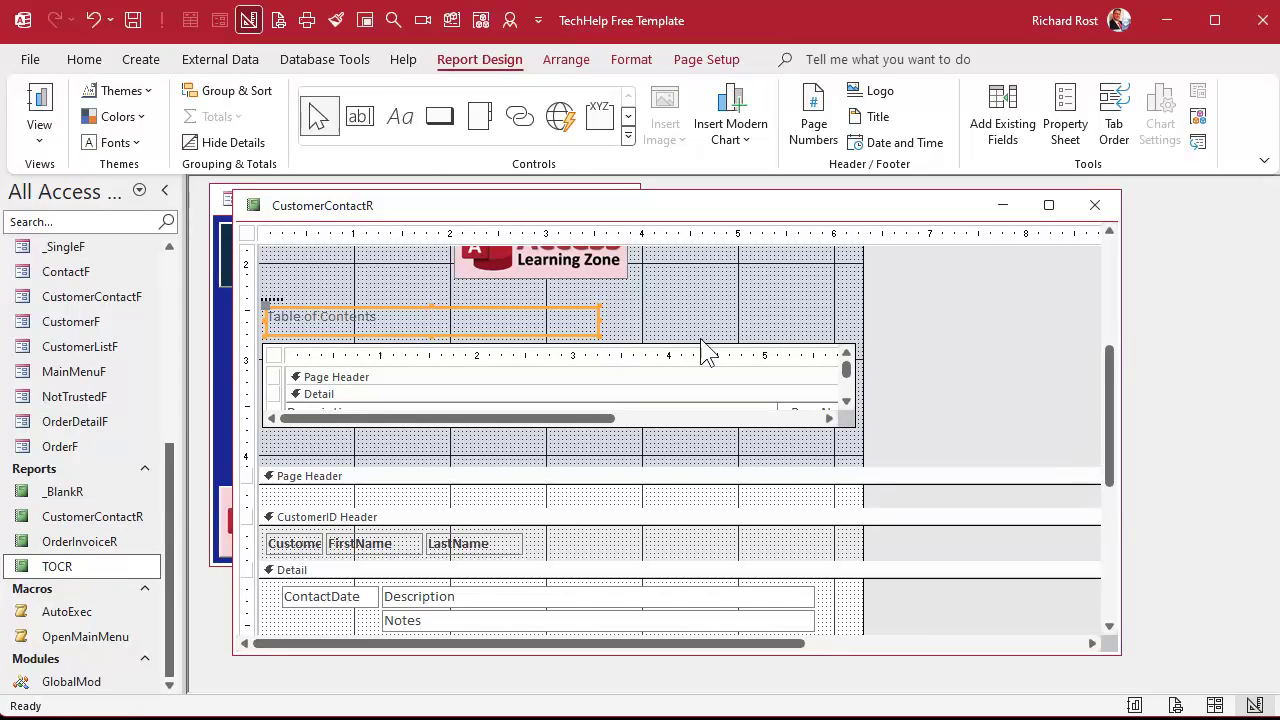
{"action": "left_click", "coordinate": [632, 60]}
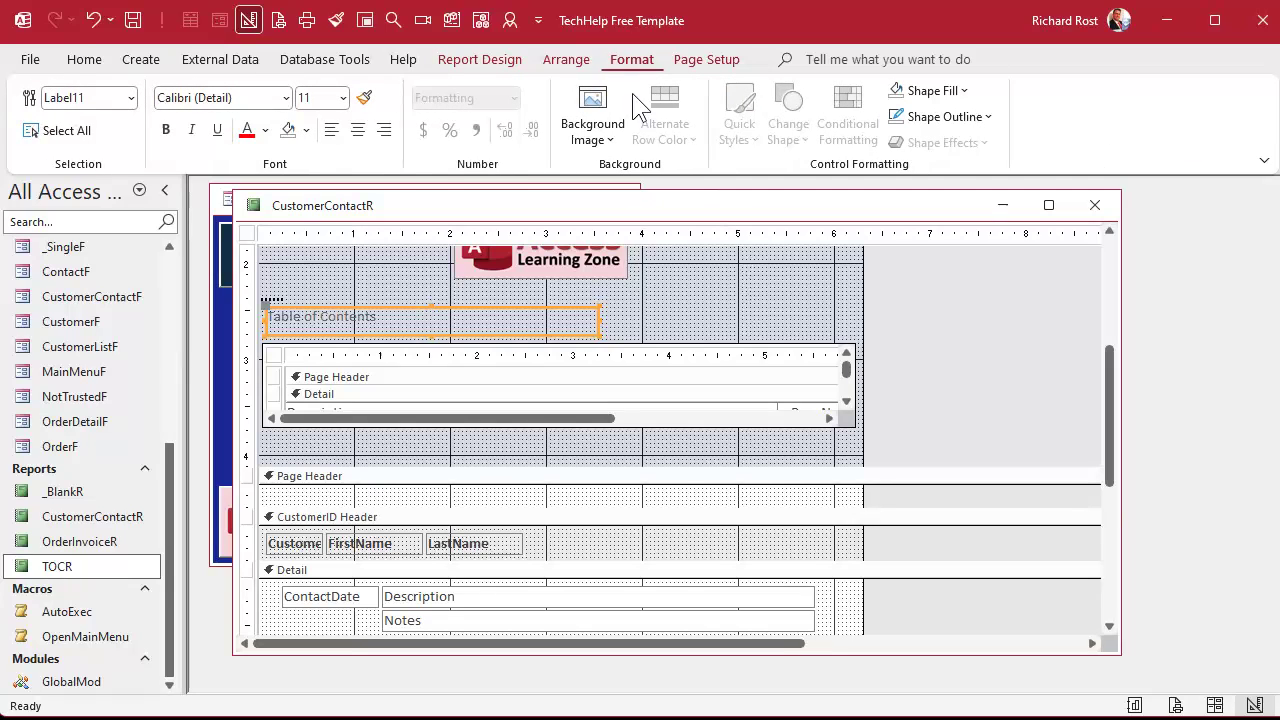
{"action": "left_click", "coordinate": [342, 97]}
{"action": "left_click", "coordinate": [318, 307]}
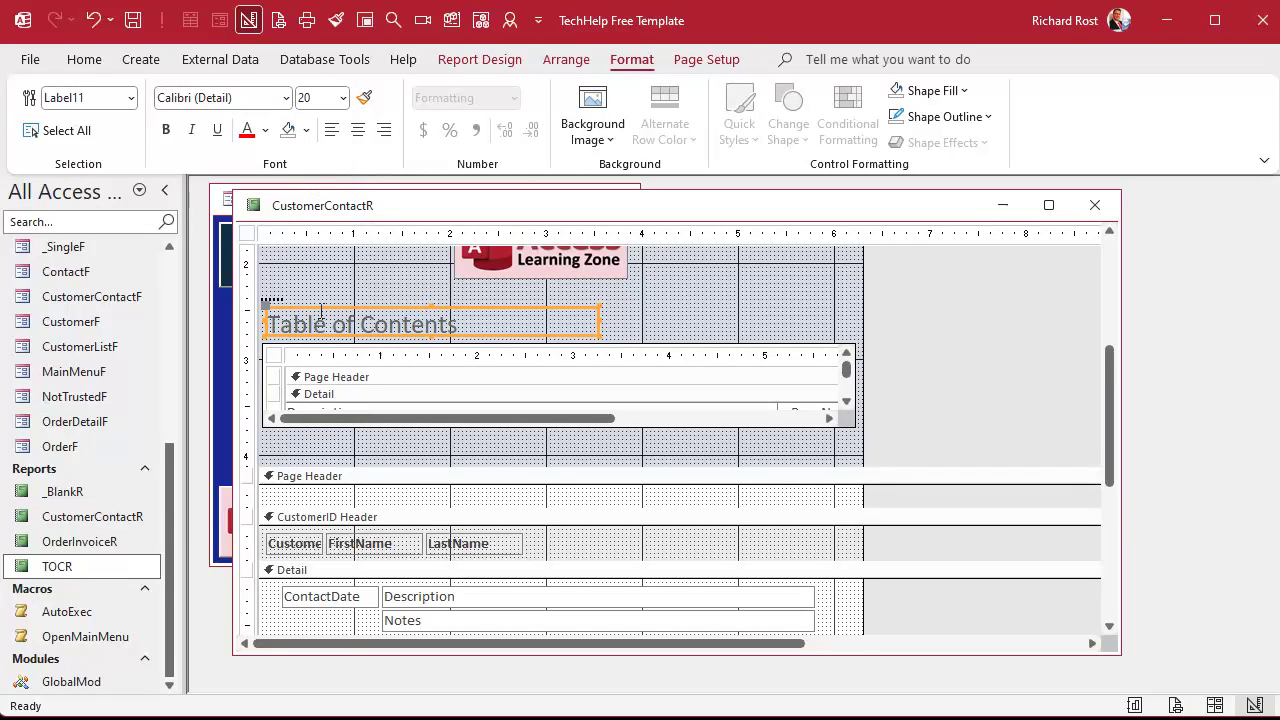
{"action": "key", "text": "ctrl+b"}
{"action": "left_click", "coordinate": [679, 308]}
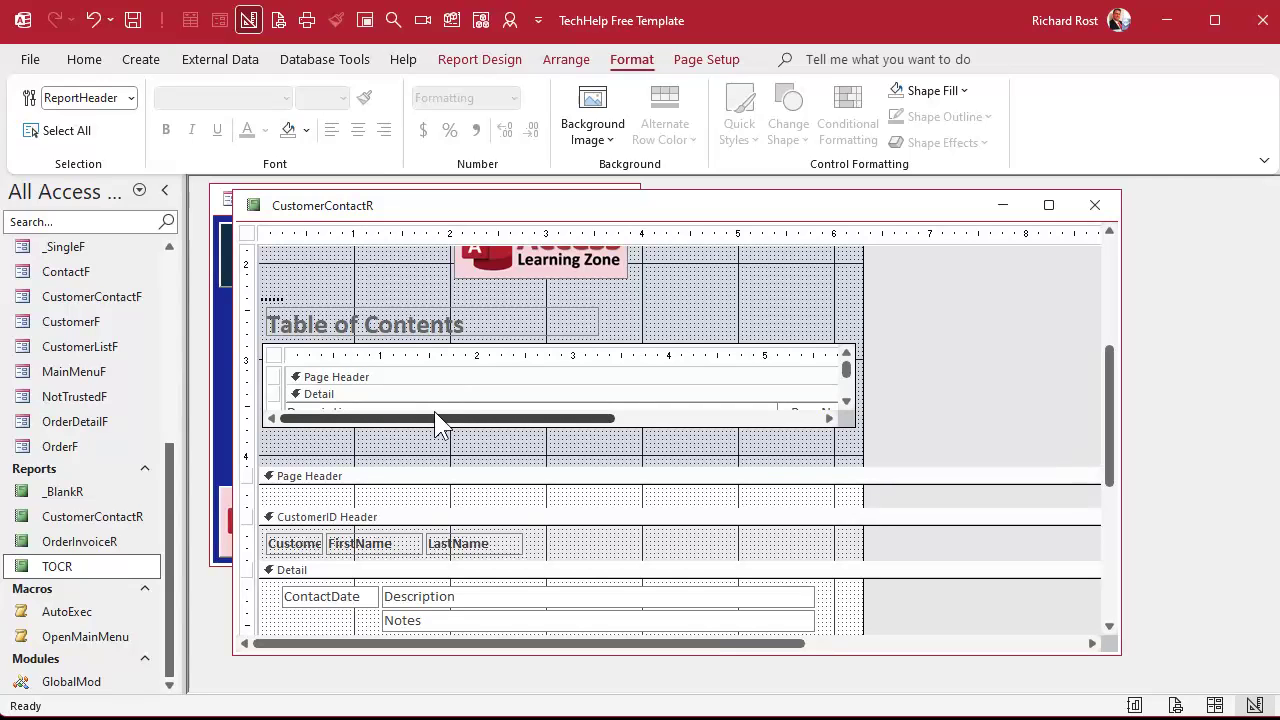
{"action": "left_click", "coordinate": [489, 62]}
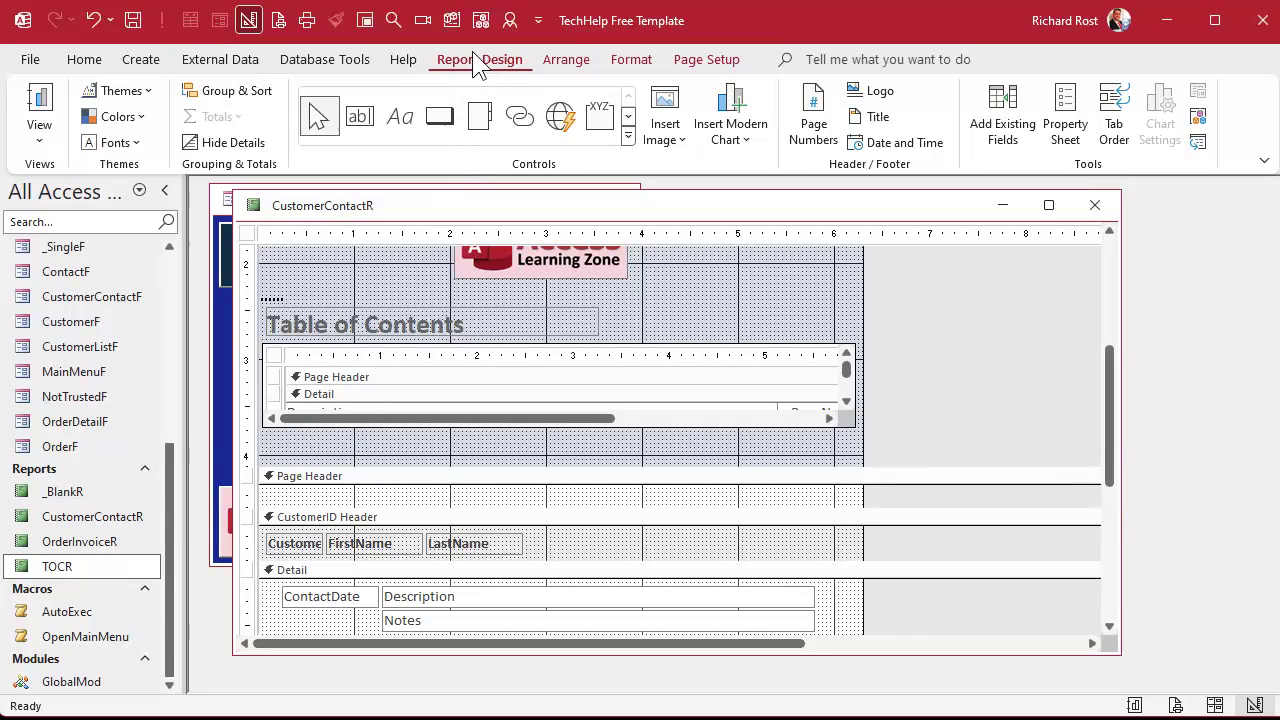
Insert a second page break below the TOCR subreport, shrink the header to it, and open Print Preview
{"action": "left_click", "coordinate": [628, 136]}
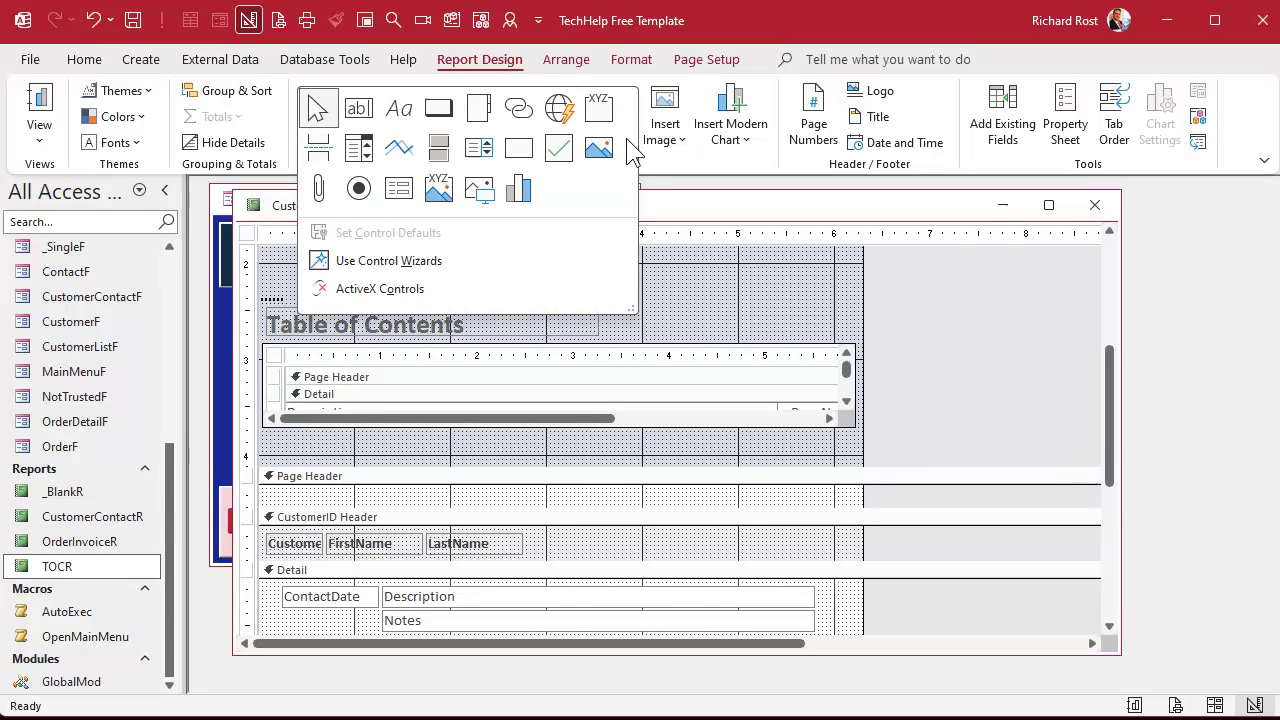
{"action": "left_click", "coordinate": [320, 150]}
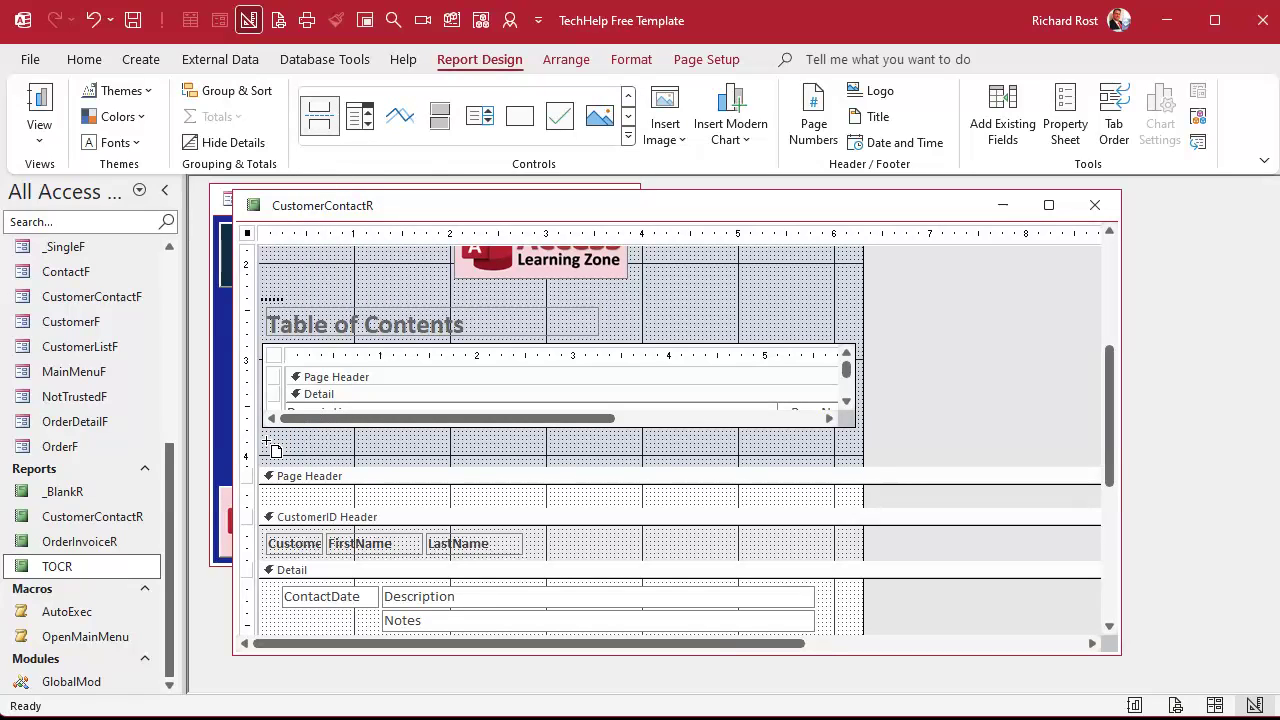
{"action": "left_click", "coordinate": [338, 448]}
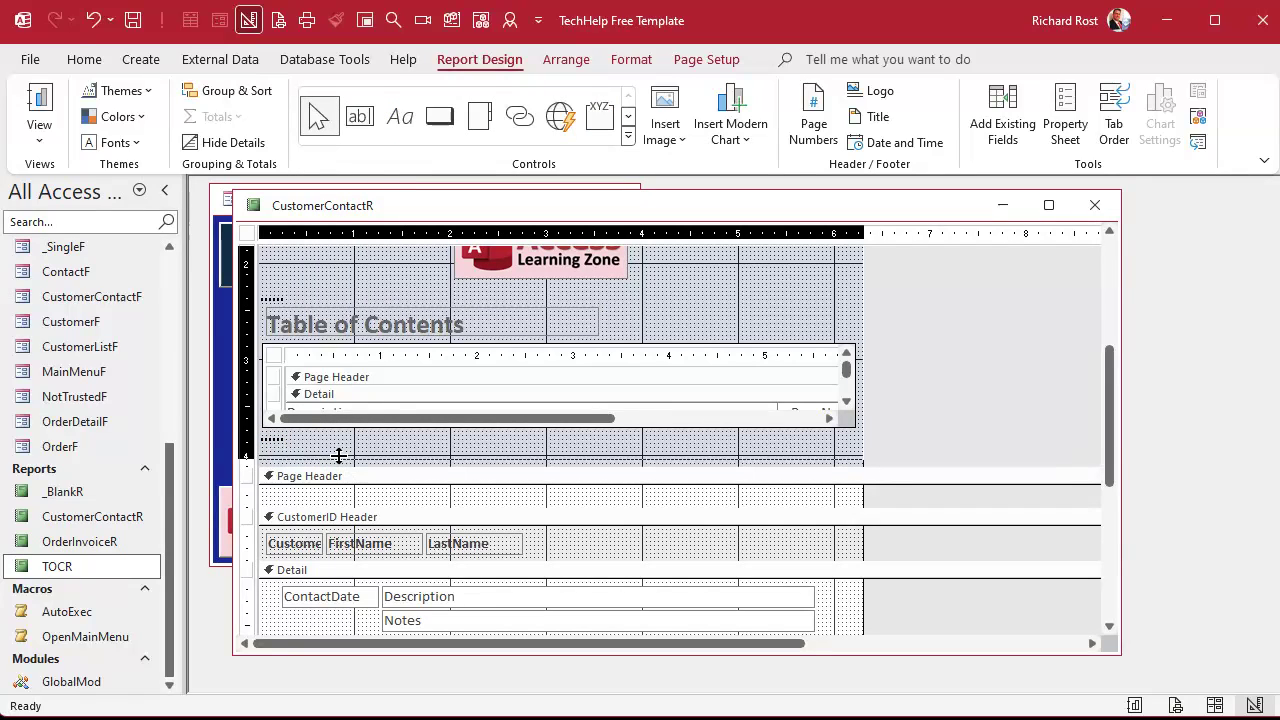
{"action": "left_click_drag", "start_coordinate": [342, 445], "coordinate": [343, 447]}
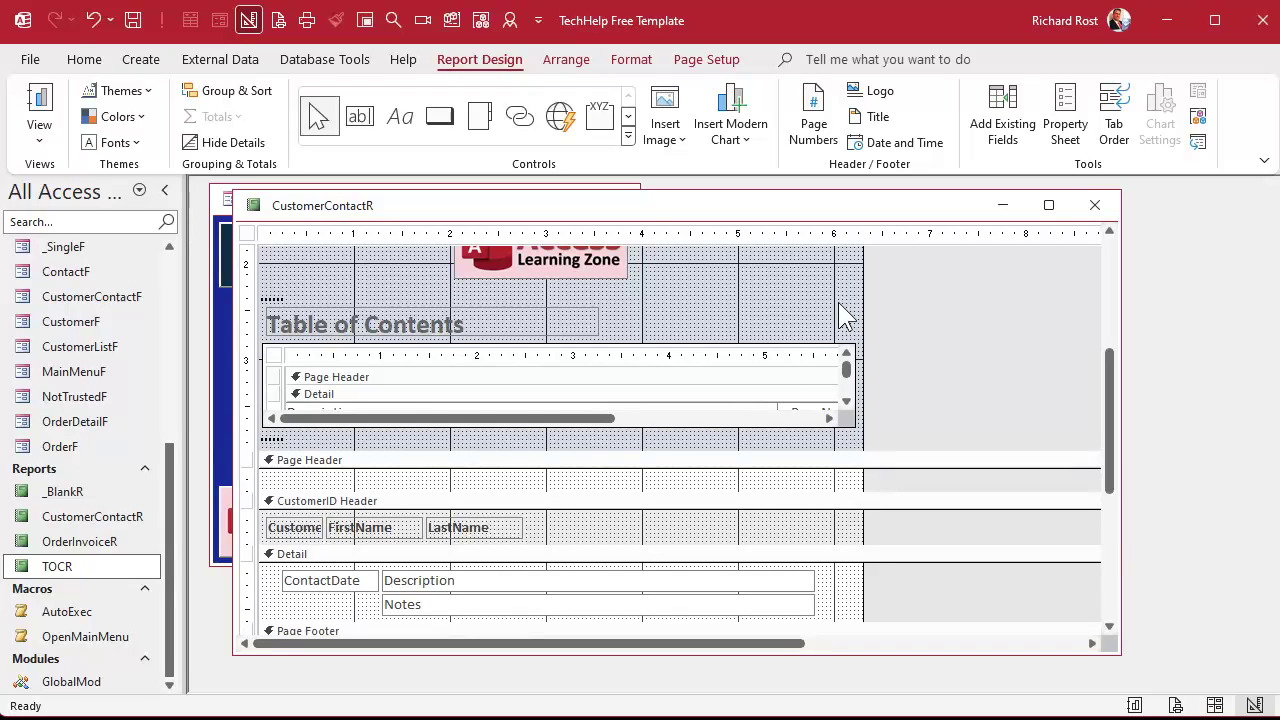
{"action": "right_click", "coordinate": [649, 226]}
{"action": "left_click", "coordinate": [733, 402]}
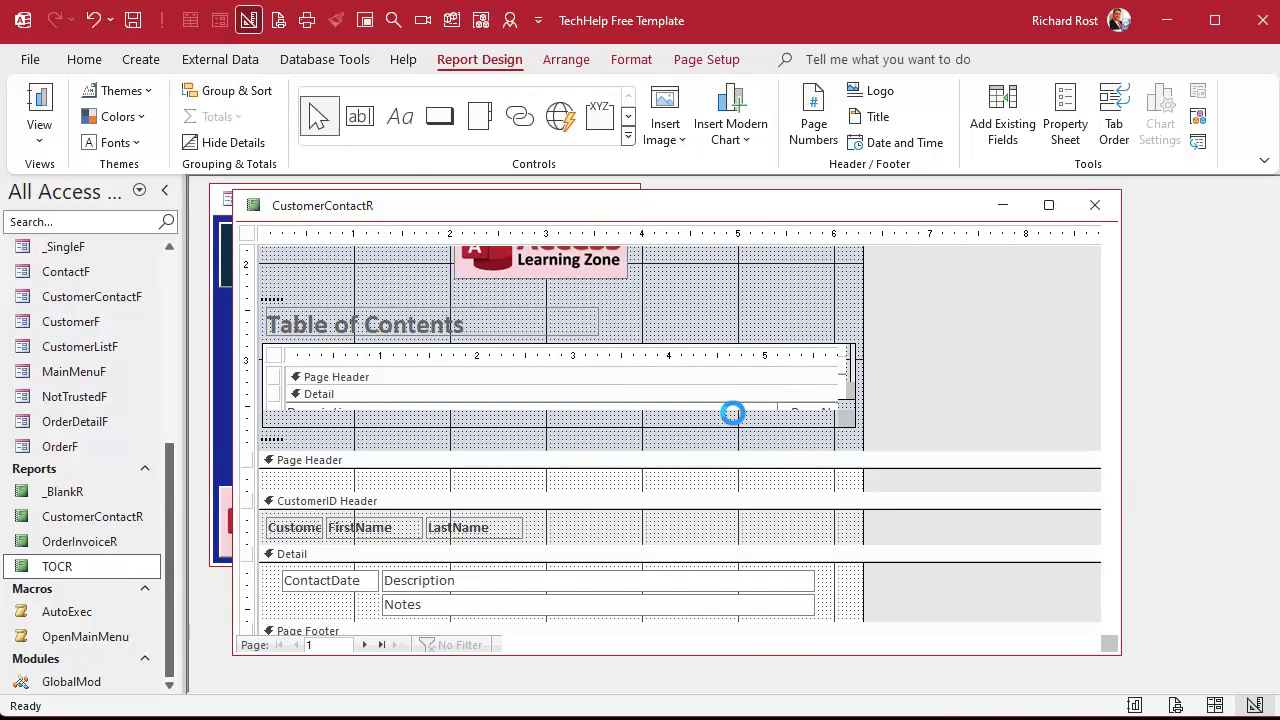
Page forward to the contacts page and back to the title page, then switch to Design View
{"action": "left_click", "coordinate": [366, 645]}
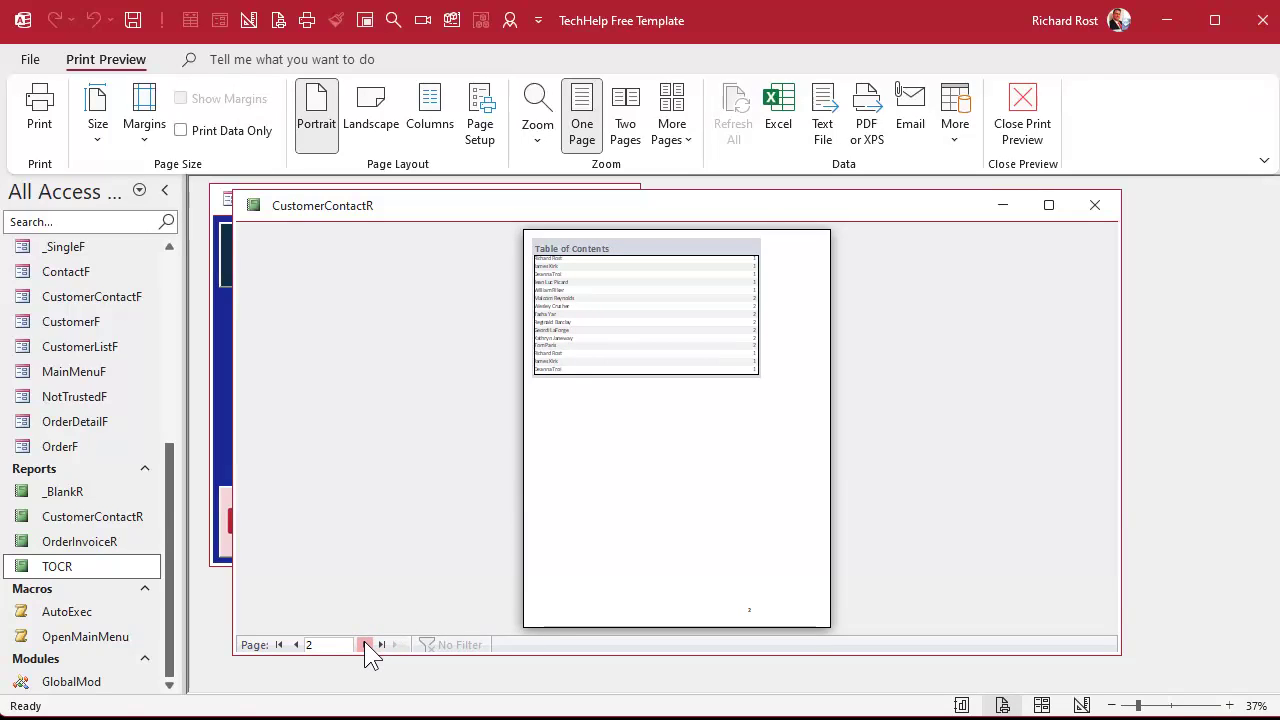
{"action": "left_click", "coordinate": [366, 645]}
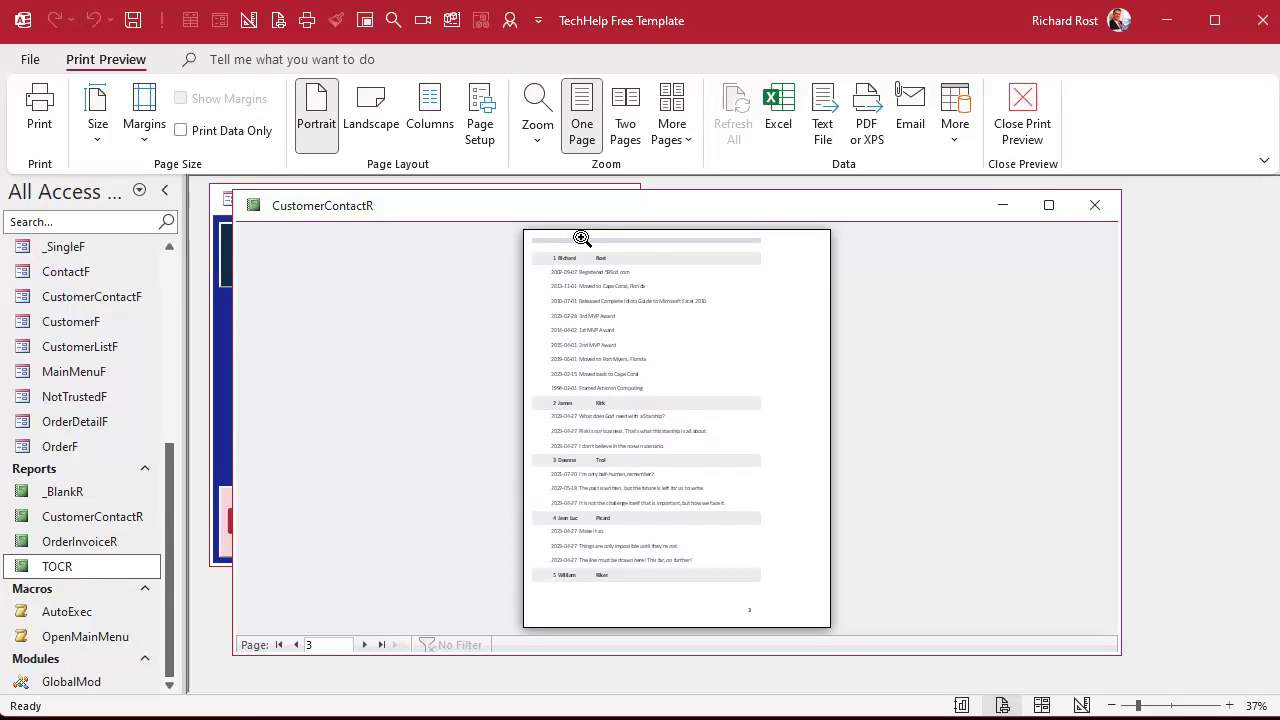
{"action": "left_click", "coordinate": [295, 645]}
{"action": "left_click", "coordinate": [295, 645]}
{"action": "right_click", "coordinate": [688, 212]}
{"action": "left_click", "coordinate": [762, 370]}
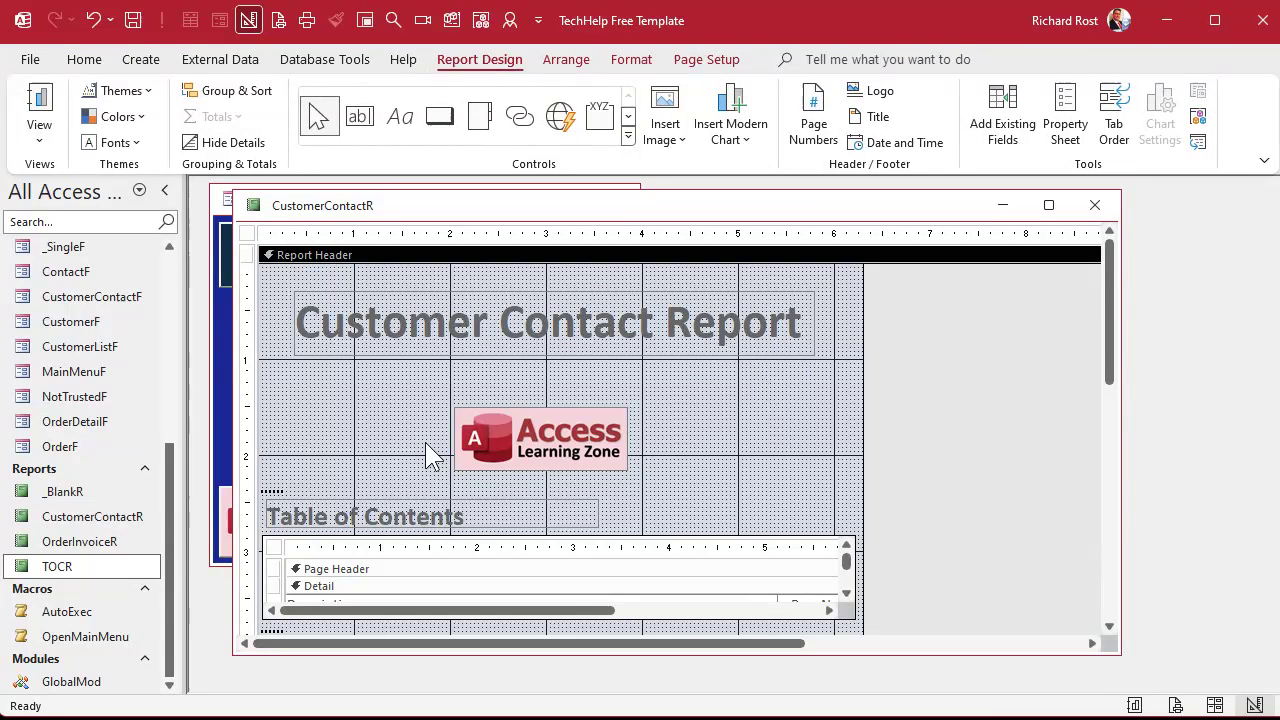
Delete the page break below the subreport and slightly shrink the Report Header
{"action": "scroll", "coordinate": [425, 444], "scroll_direction": "down", "scroll_amount": 2}
{"action": "left_click", "coordinate": [274, 535]}
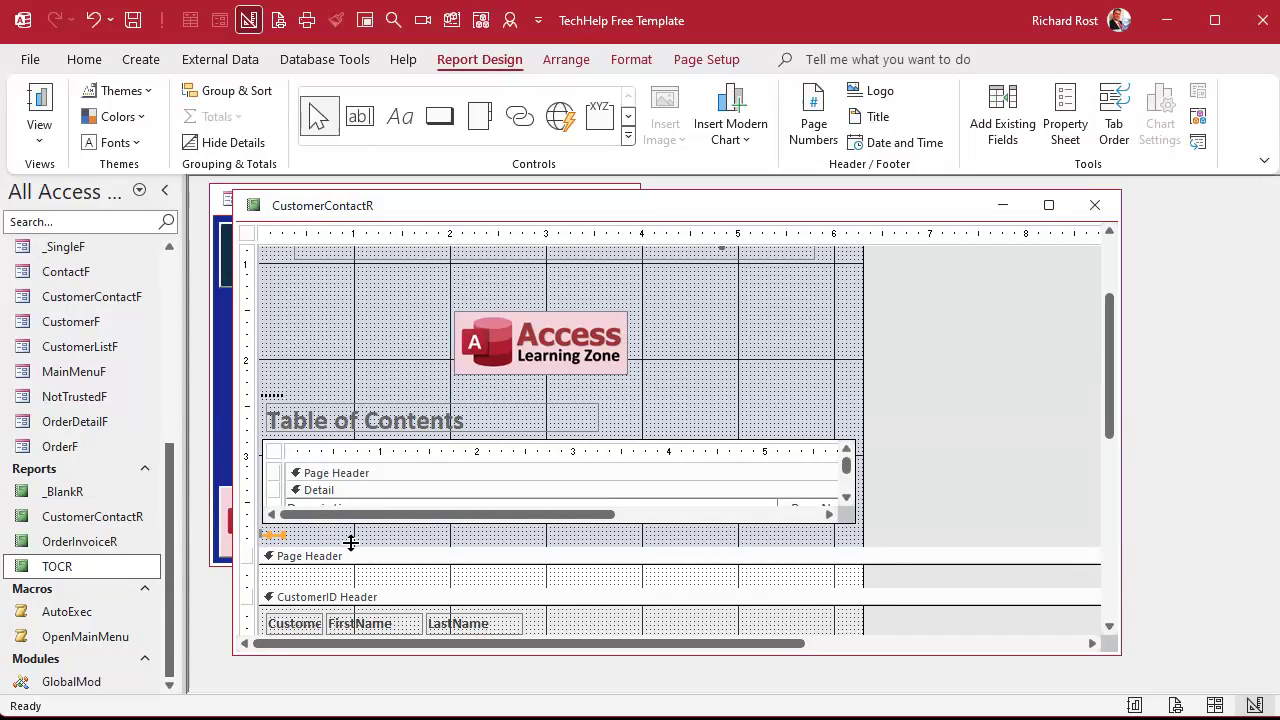
{"action": "key", "text": "Delete"}
{"action": "left_click_drag", "start_coordinate": [350, 542], "coordinate": [350, 532]}
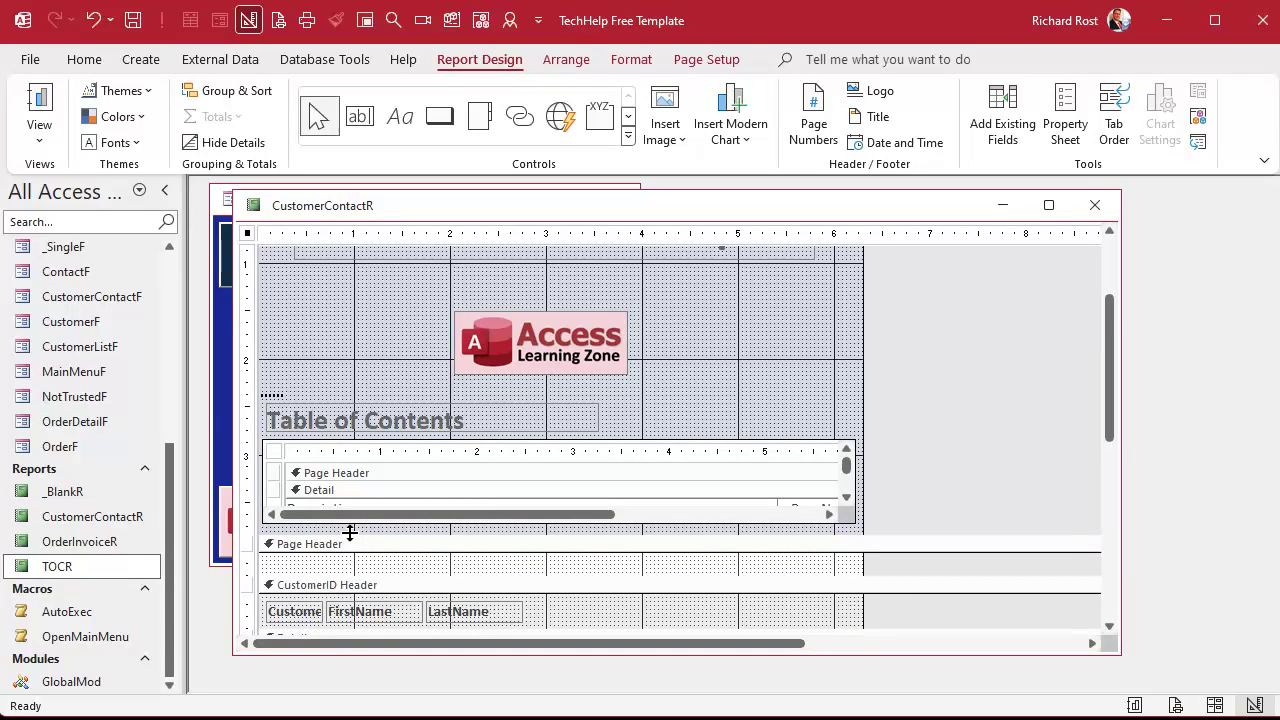
Set the Report Header's Force New Page to After Section and collapse the Page Header to zero height
{"action": "scroll", "coordinate": [350, 374], "scroll_direction": "up", "scroll_amount": 3}
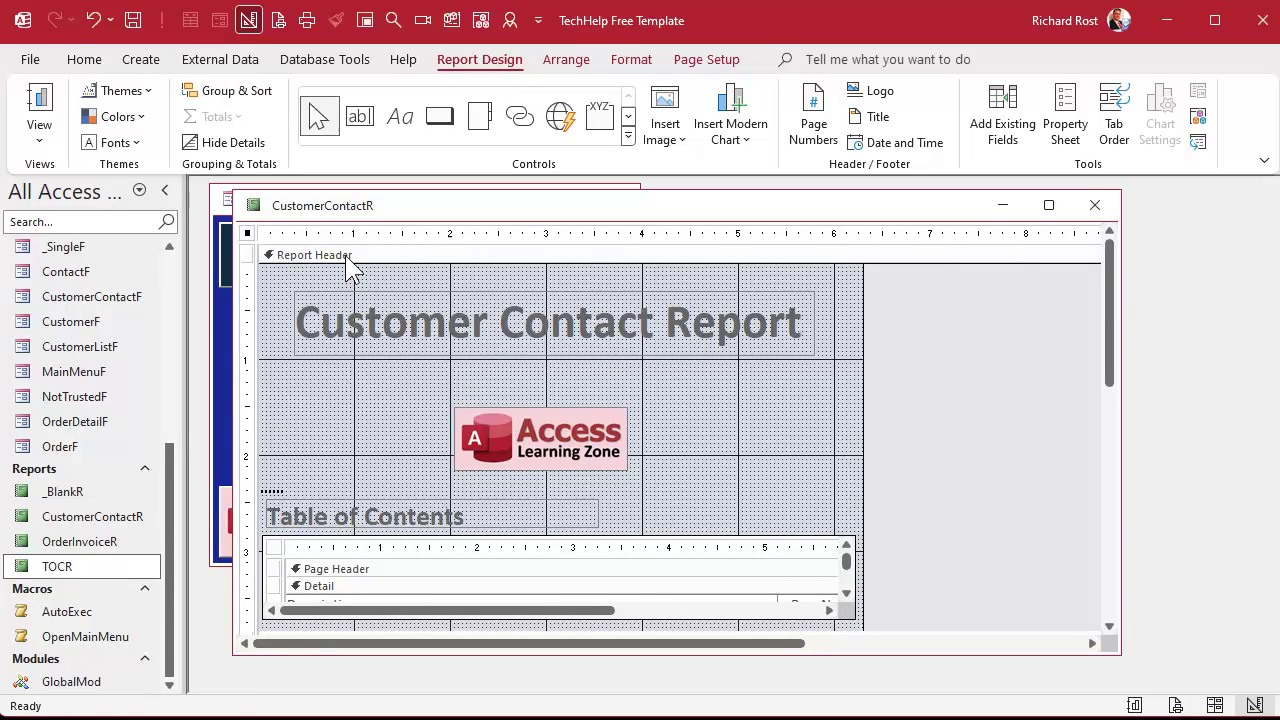
{"action": "double_click", "coordinate": [345, 255]}
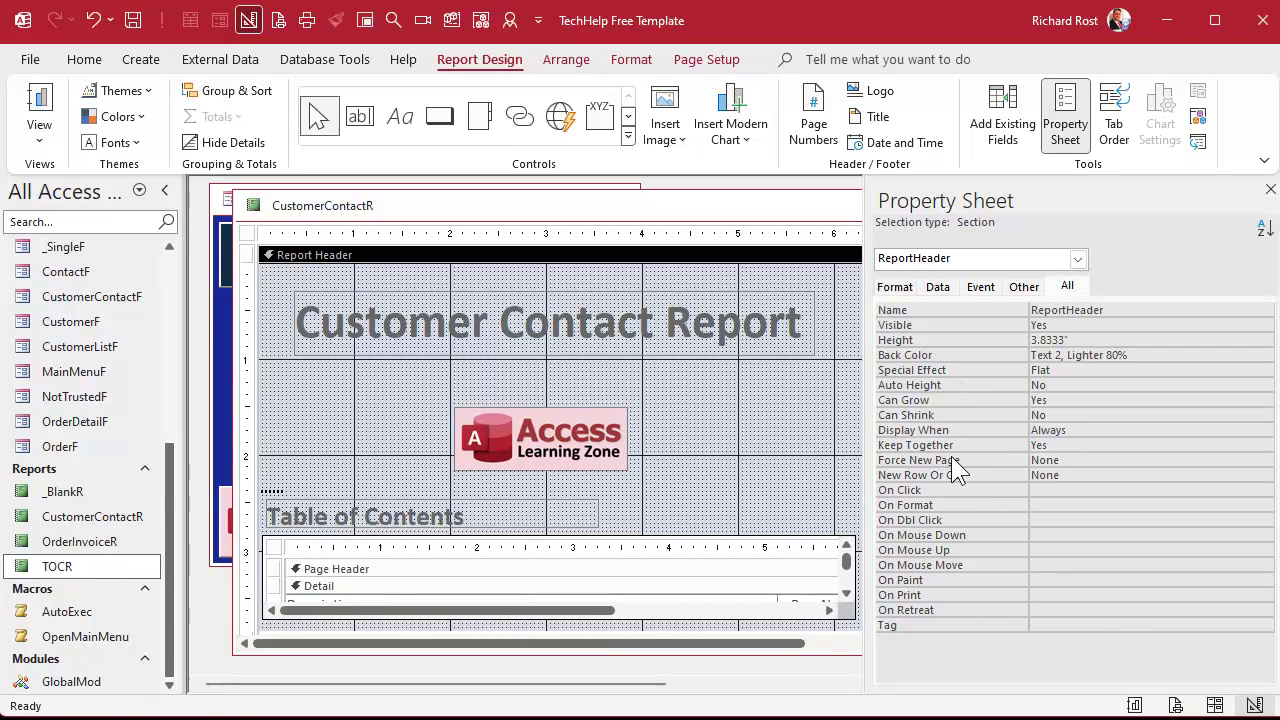
{"action": "left_click", "coordinate": [1100, 460]}
{"action": "left_click", "coordinate": [1265, 460]}
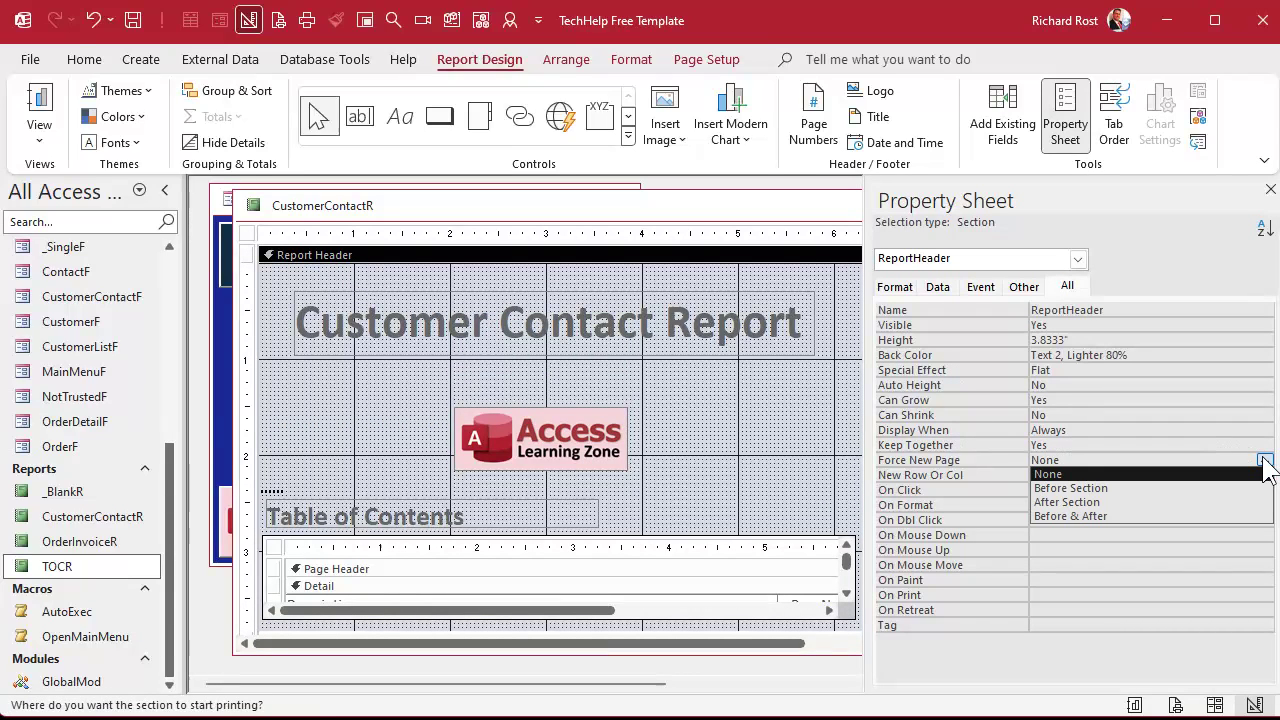
{"action": "left_click", "coordinate": [1195, 506]}
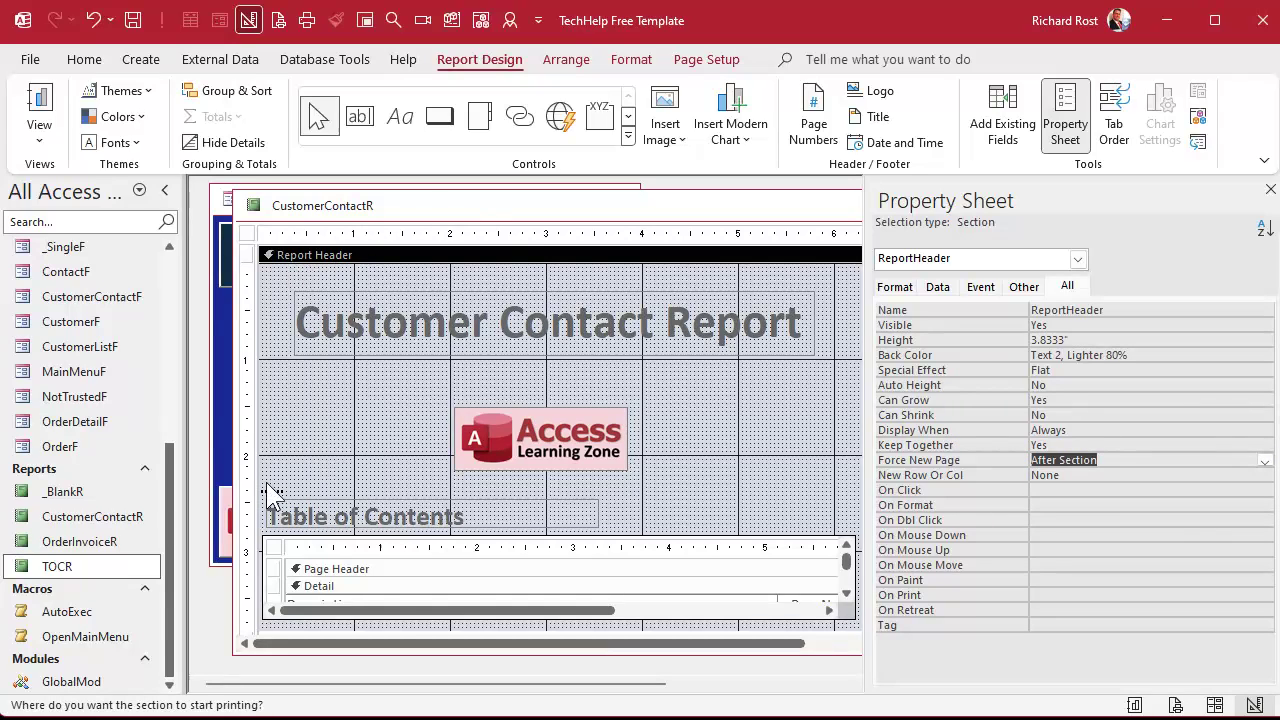
{"action": "left_click", "coordinate": [1270, 189]}
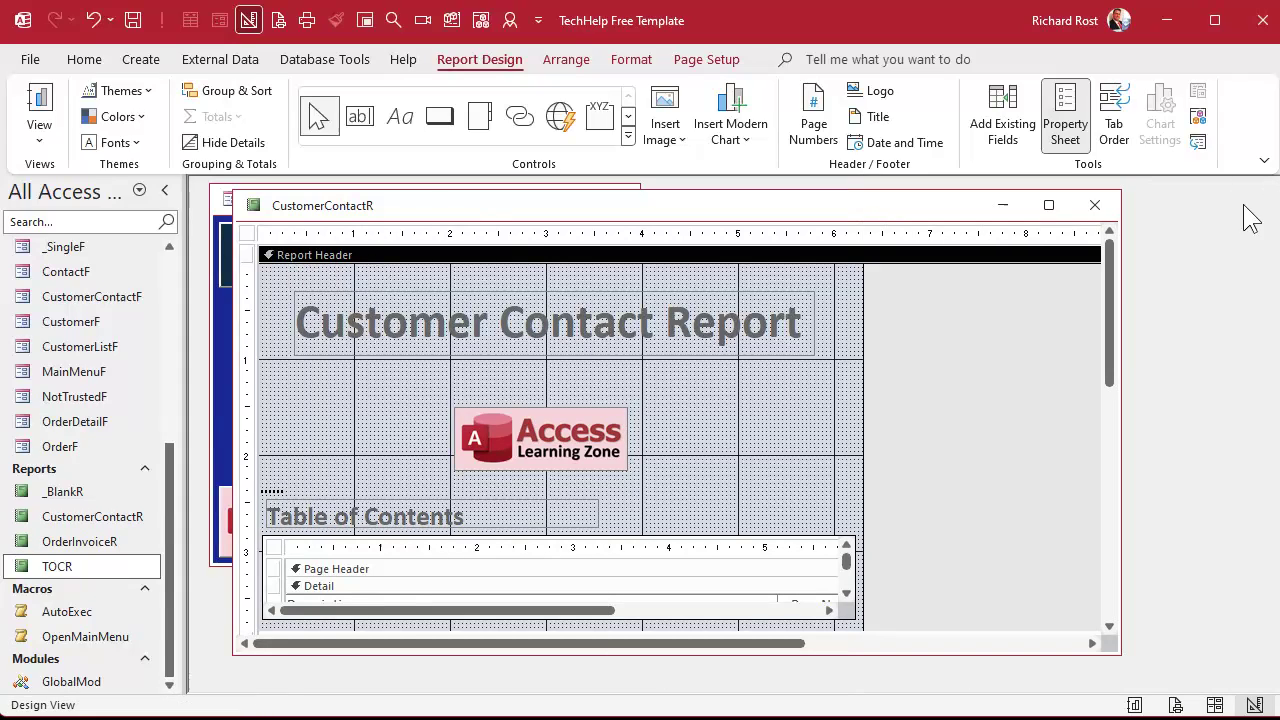
{"action": "scroll", "coordinate": [624, 410], "scroll_direction": "down", "scroll_amount": 2}
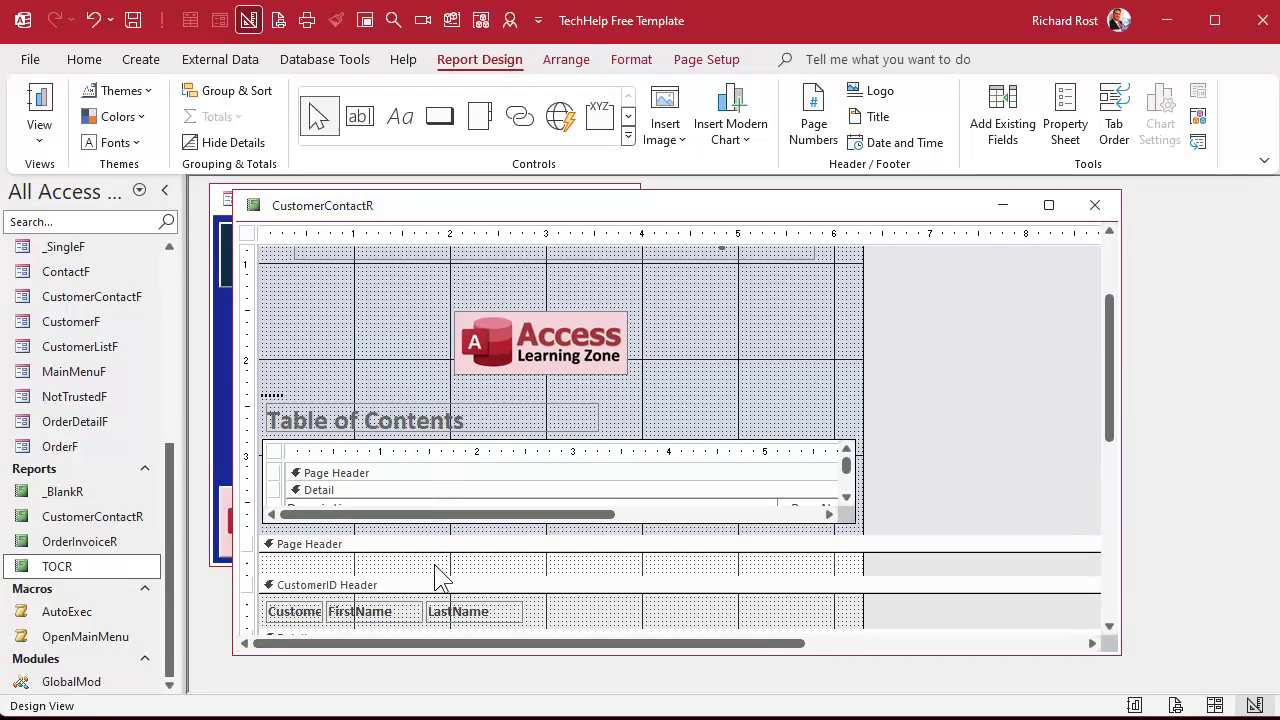
{"action": "left_click_drag", "start_coordinate": [433, 571], "coordinate": [445, 552]}
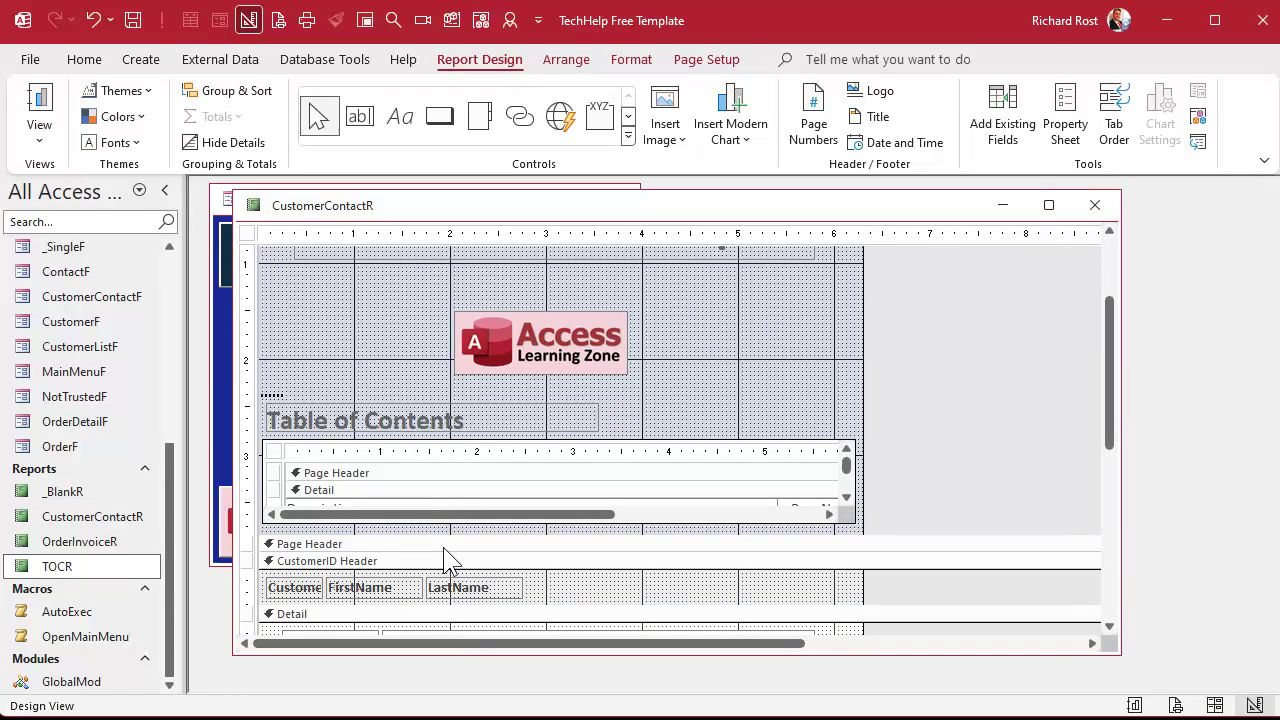
Show the report in Print Preview and page through to the first contacts page
{"action": "right_click", "coordinate": [491, 206]}
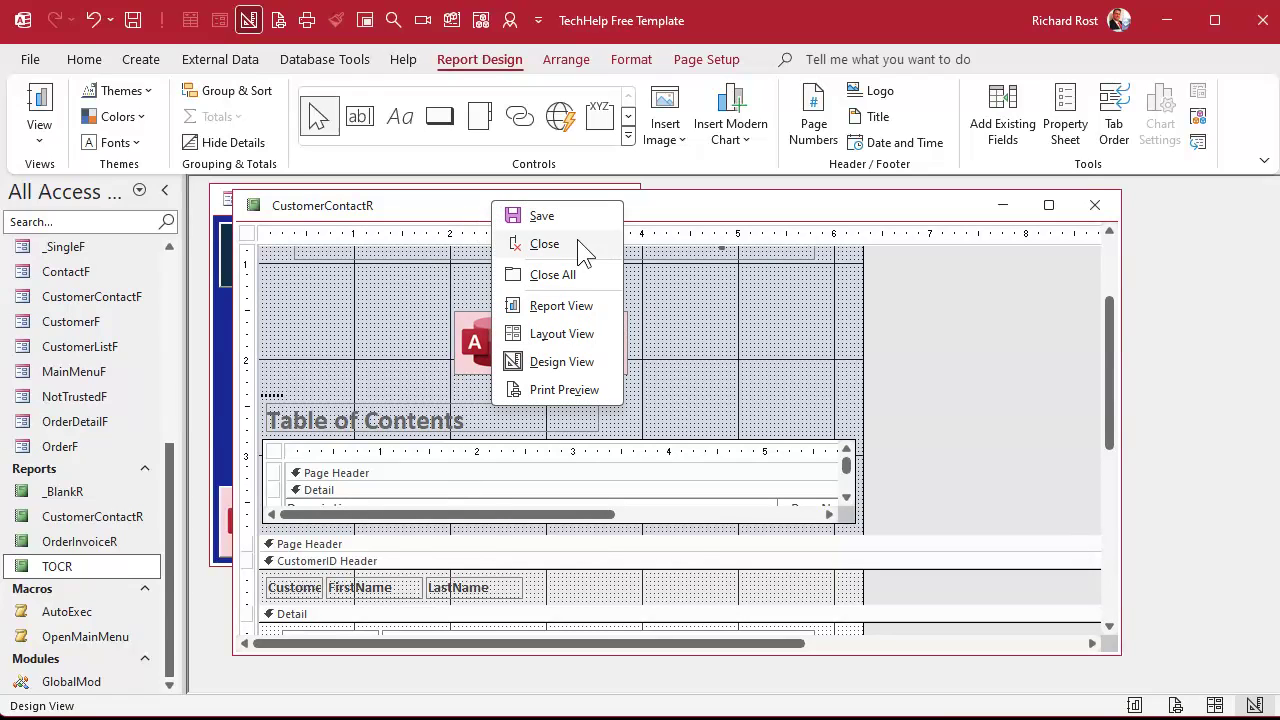
{"action": "left_click", "coordinate": [565, 390]}
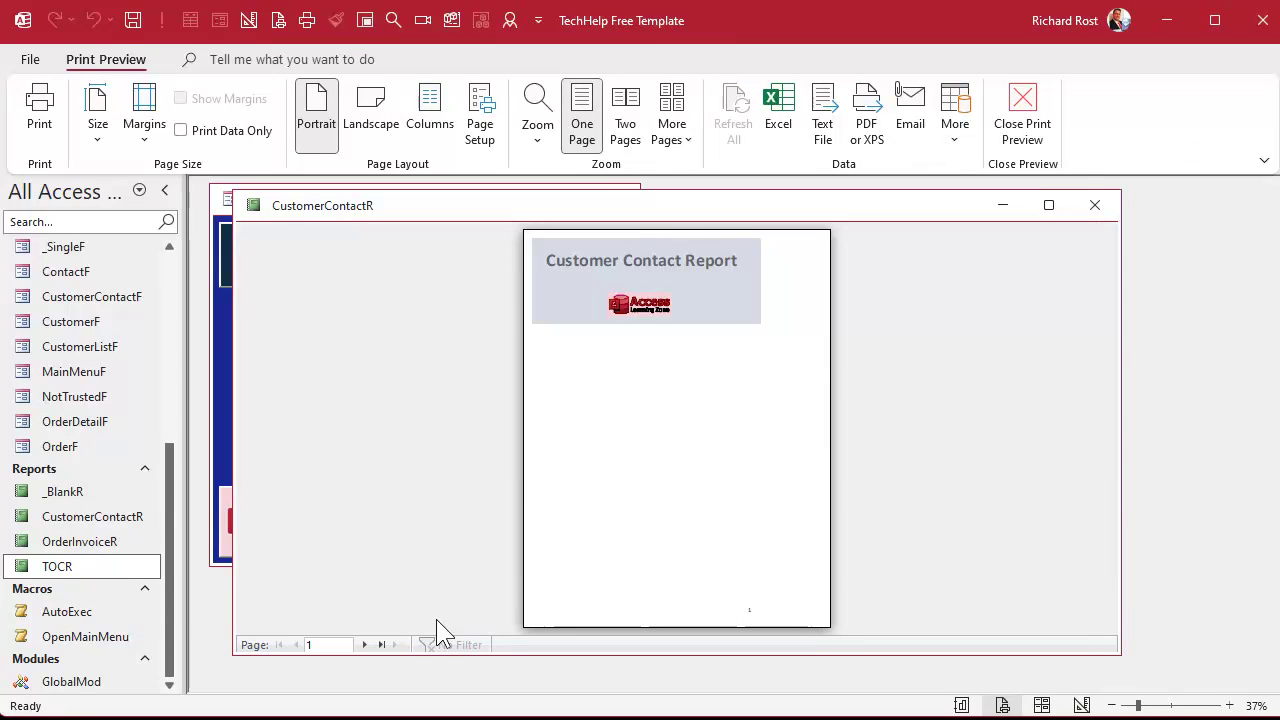
{"action": "left_click", "coordinate": [366, 645]}
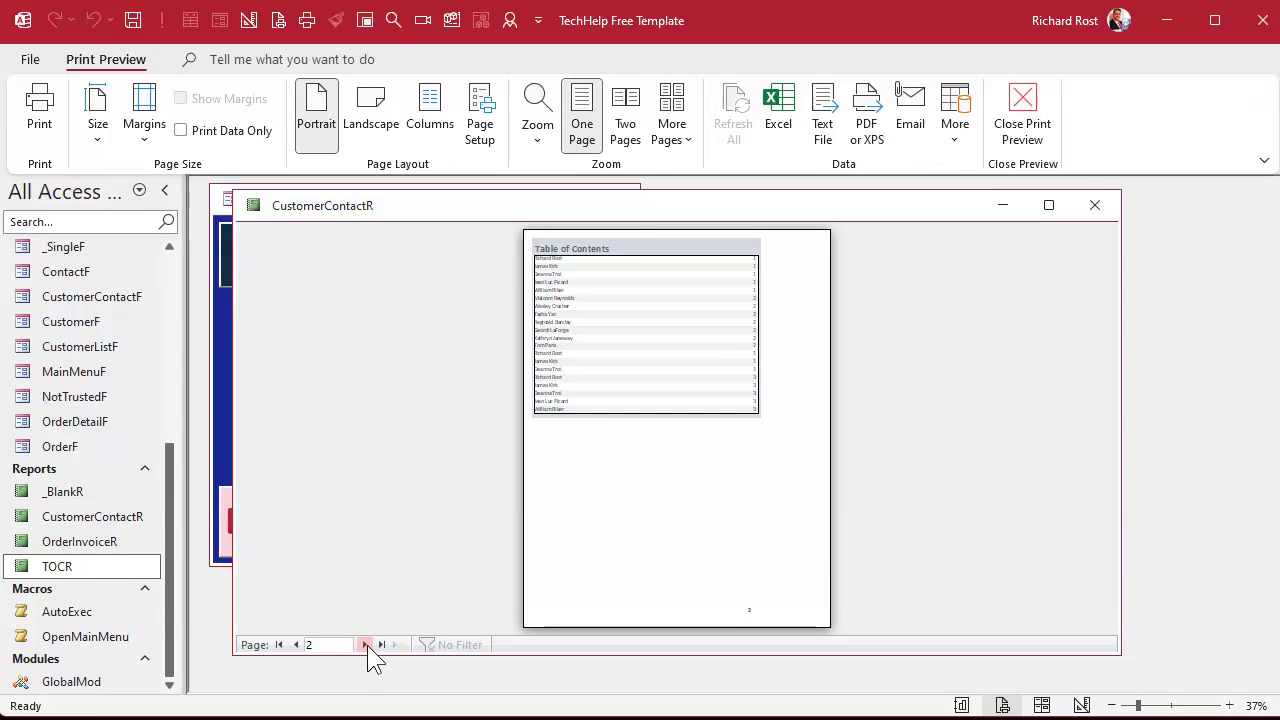
{"action": "left_click", "coordinate": [366, 645]}
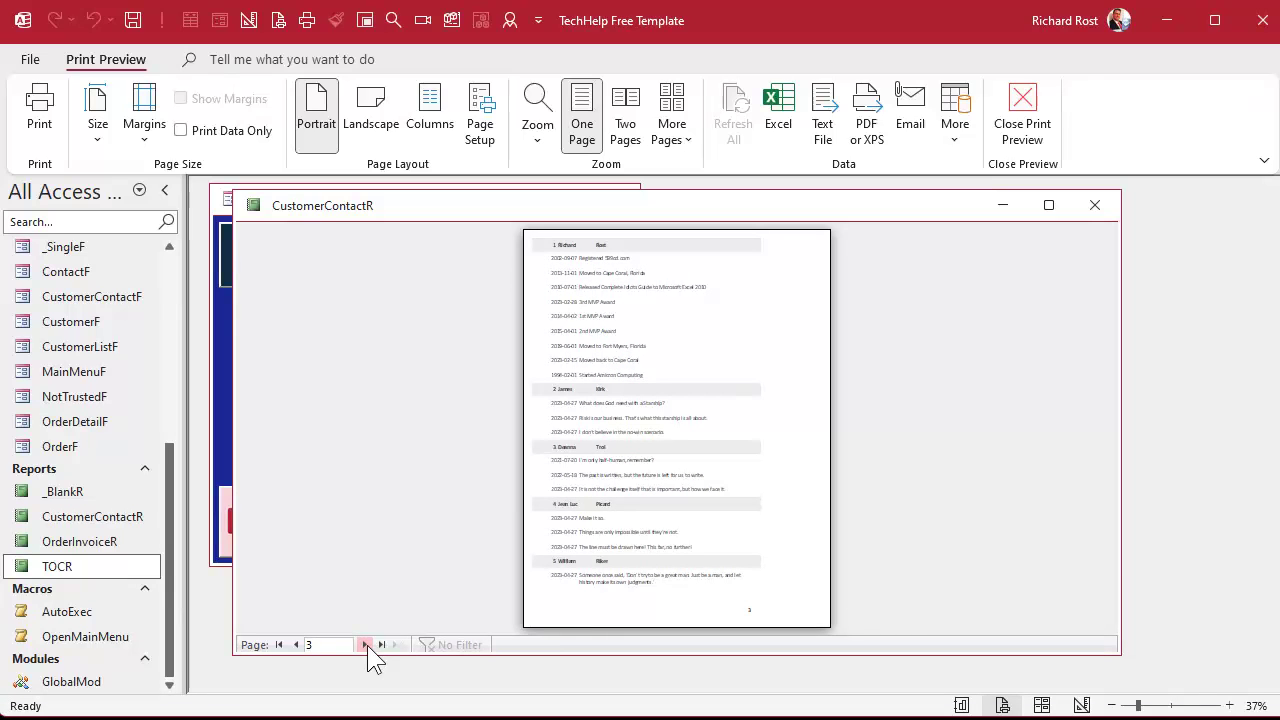
Zoom in to check the contacts and Table of Contents pages, then close the preview
{"action": "left_click", "coordinate": [738, 608]}
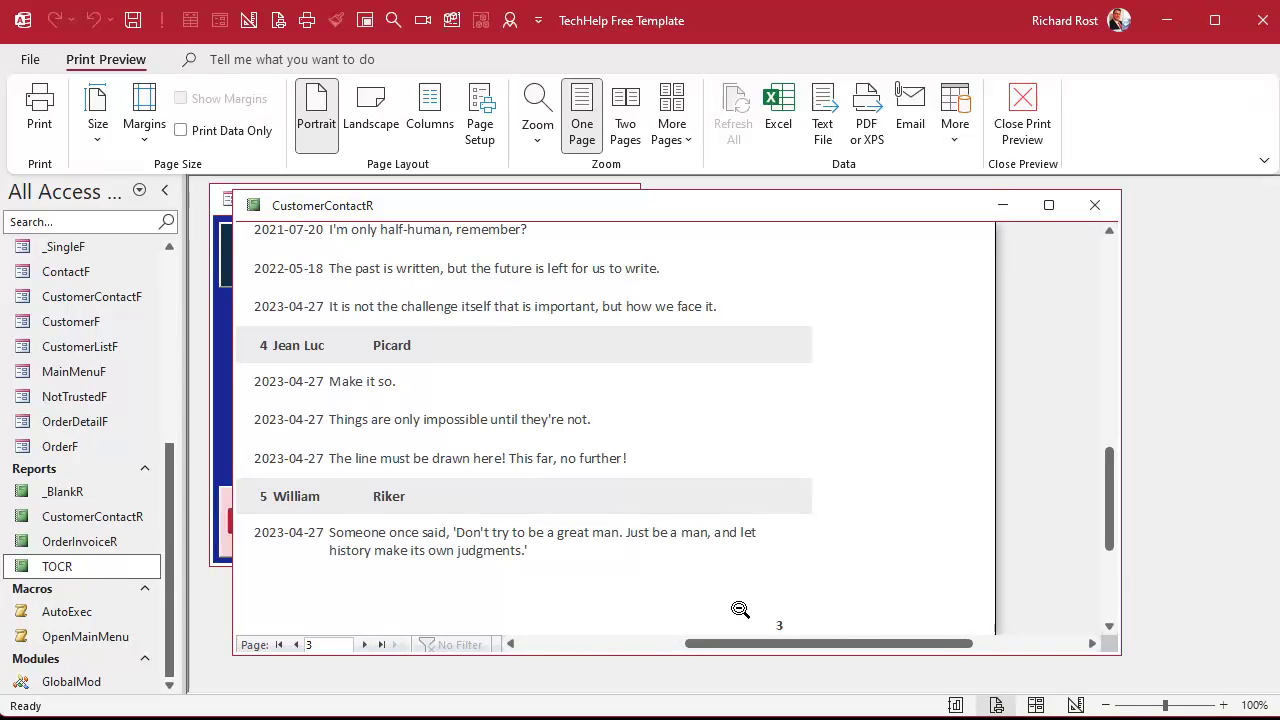
{"action": "left_click", "coordinate": [740, 609]}
{"action": "left_click", "coordinate": [563, 262]}
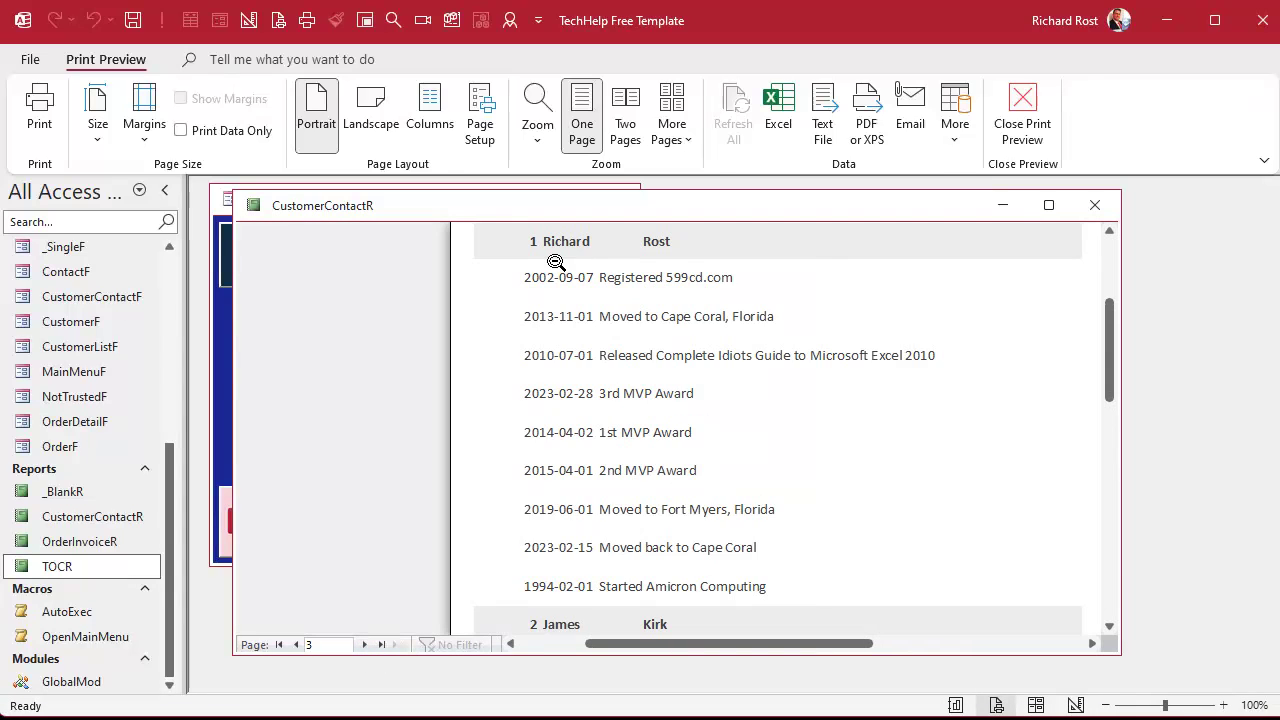
{"action": "left_click", "coordinate": [628, 268]}
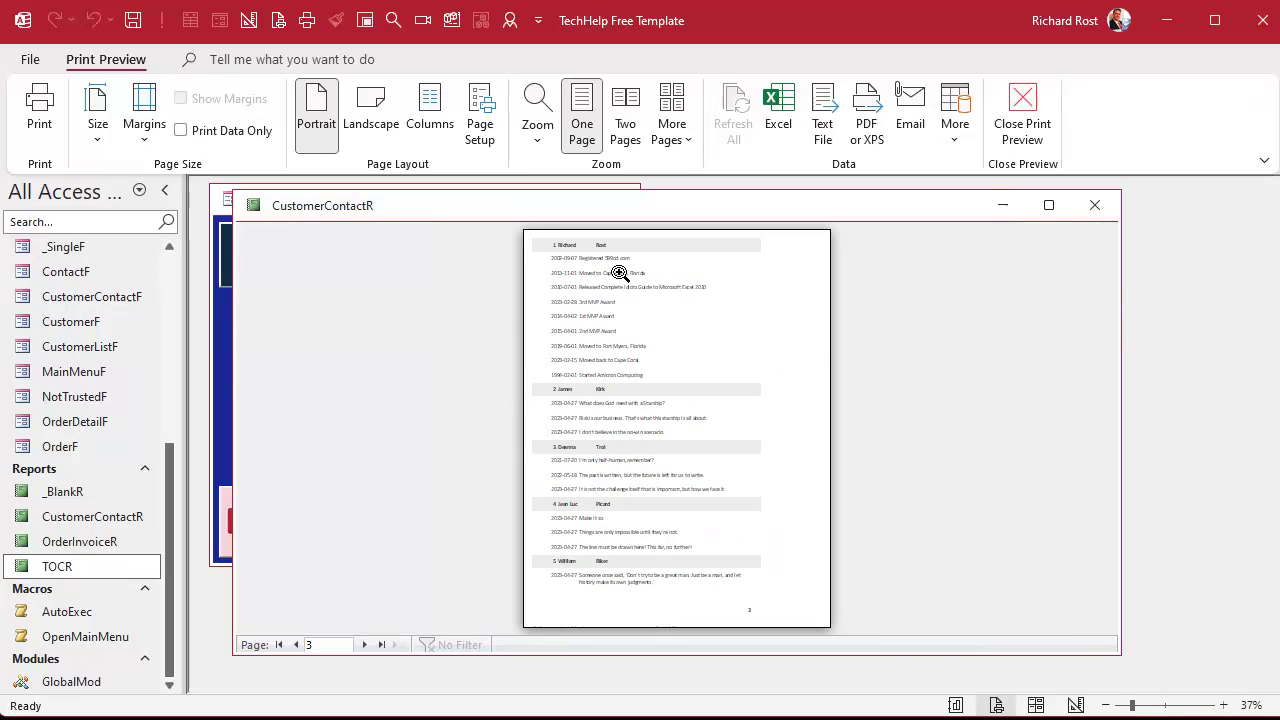
{"action": "left_click", "coordinate": [300, 646]}
{"action": "left_click", "coordinate": [738, 268]}
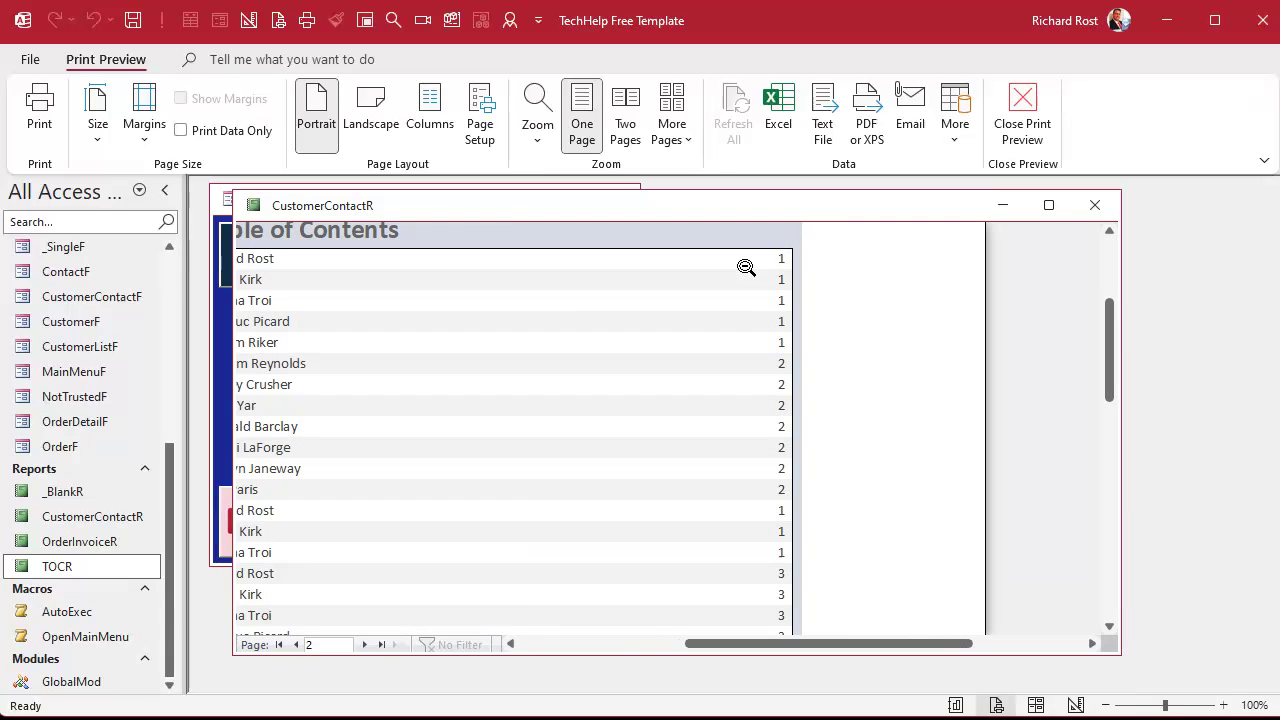
{"action": "left_click", "coordinate": [511, 644]}
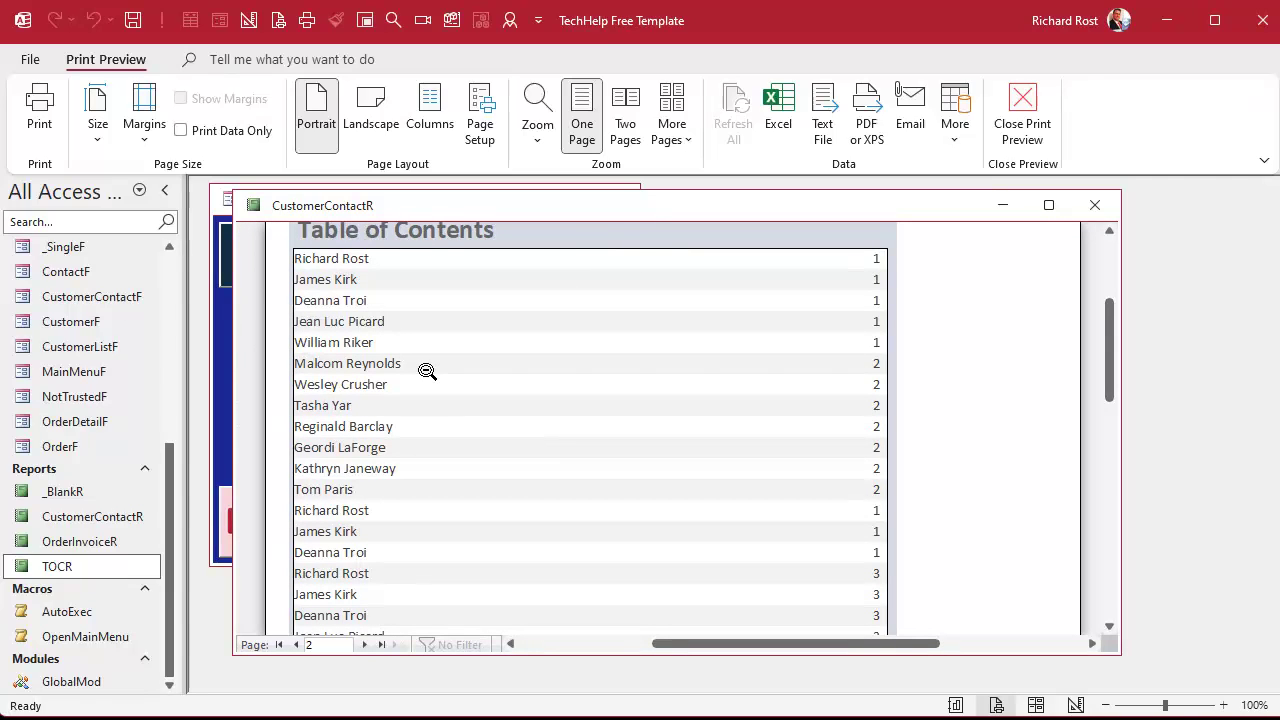
{"action": "left_click", "coordinate": [1094, 205]}
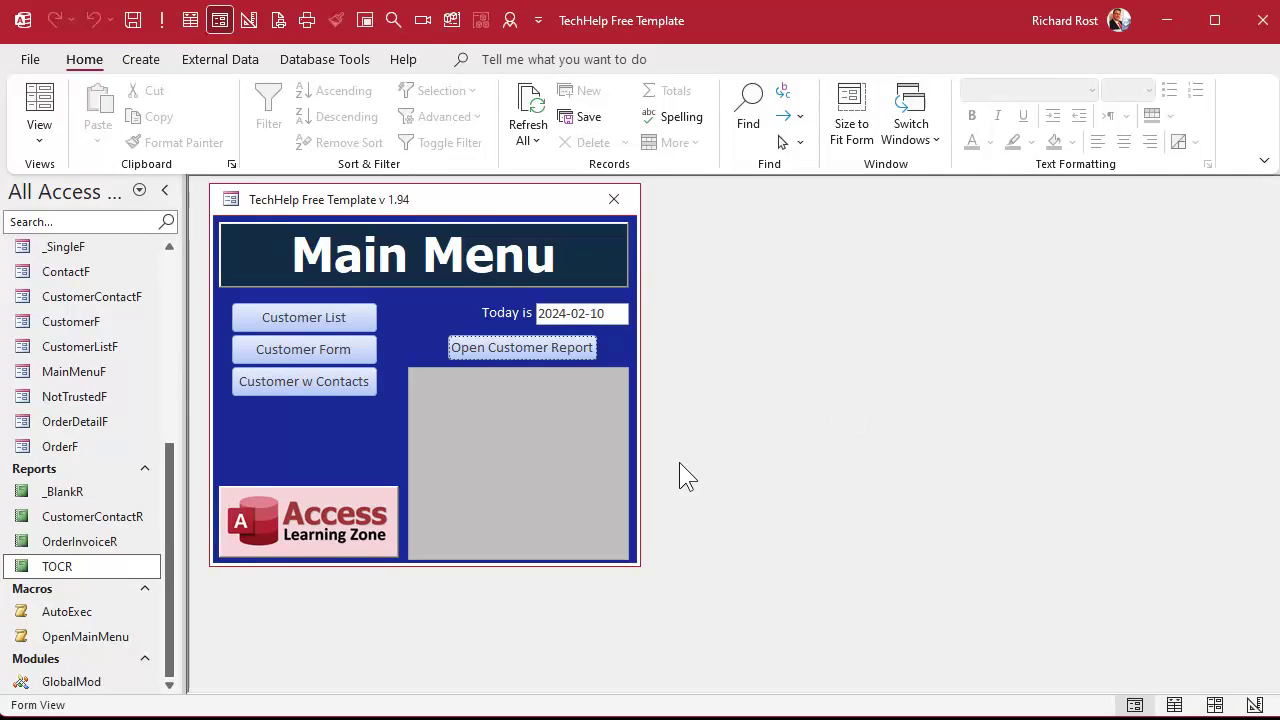